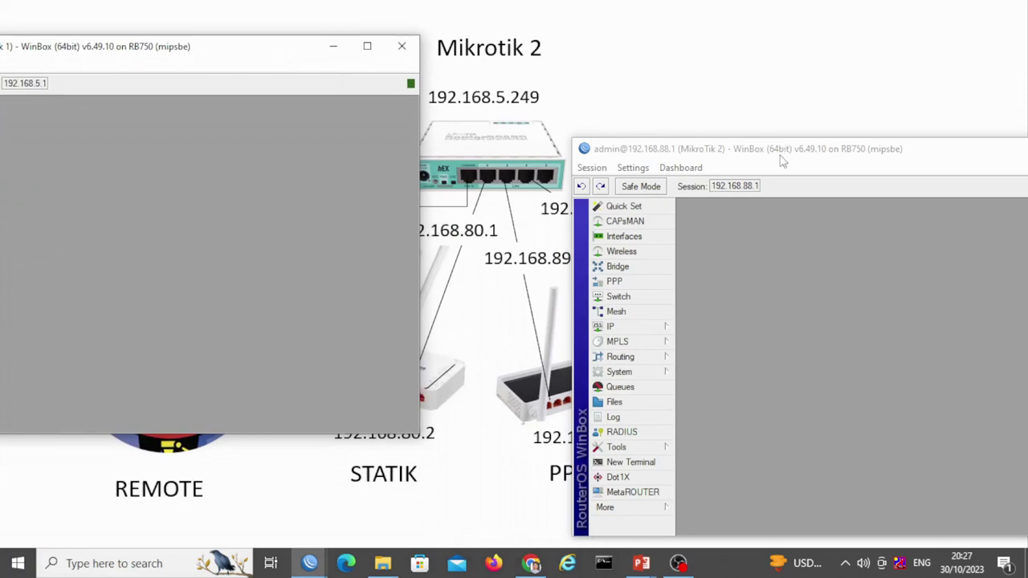
# Arrange both router windows and show MikroTik 2's route list with default via 192.168.5.1
pyautogui.moveTo(783, 161); pyautogui.dragTo(108, 108)
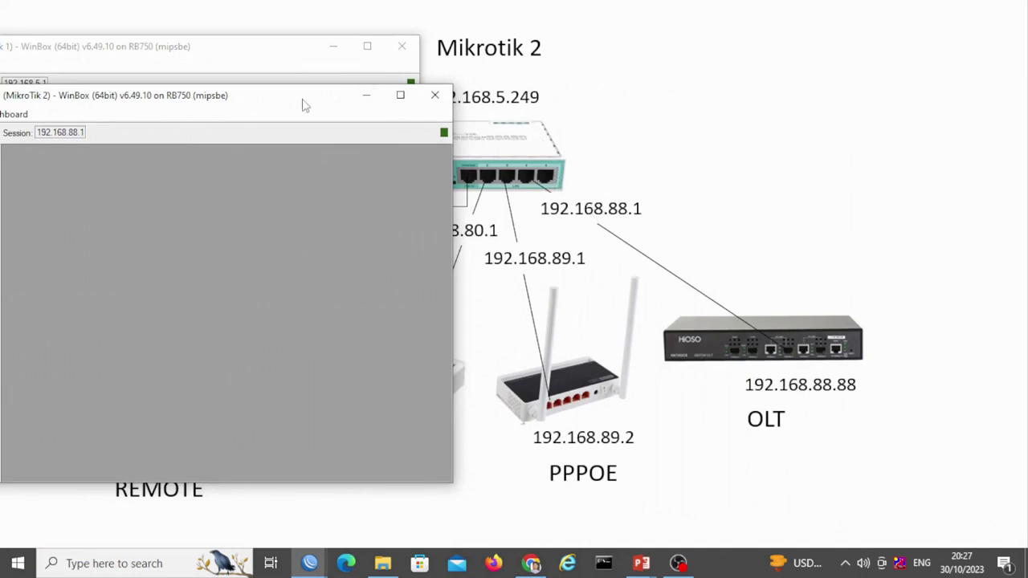
pyautogui.moveTo(305, 104); pyautogui.dragTo(823, 123)
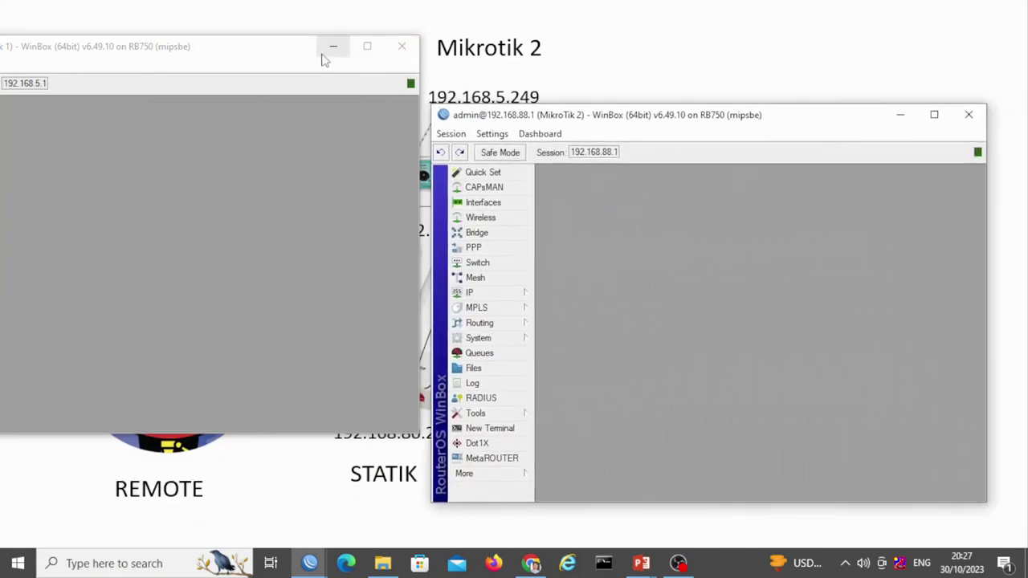
pyautogui.moveTo(268, 54); pyautogui.dragTo(544, 140)
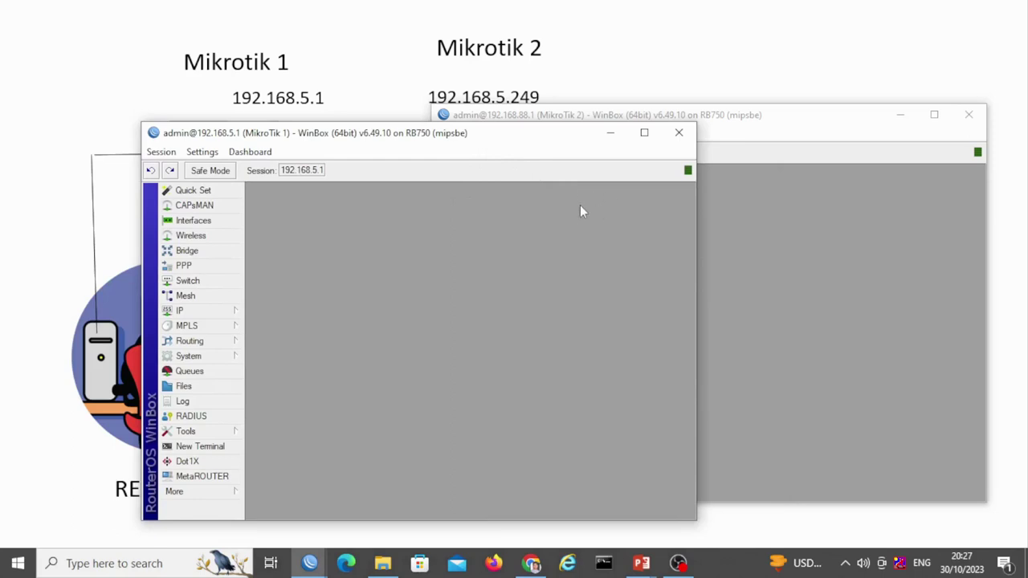
pyautogui.click(747, 131)
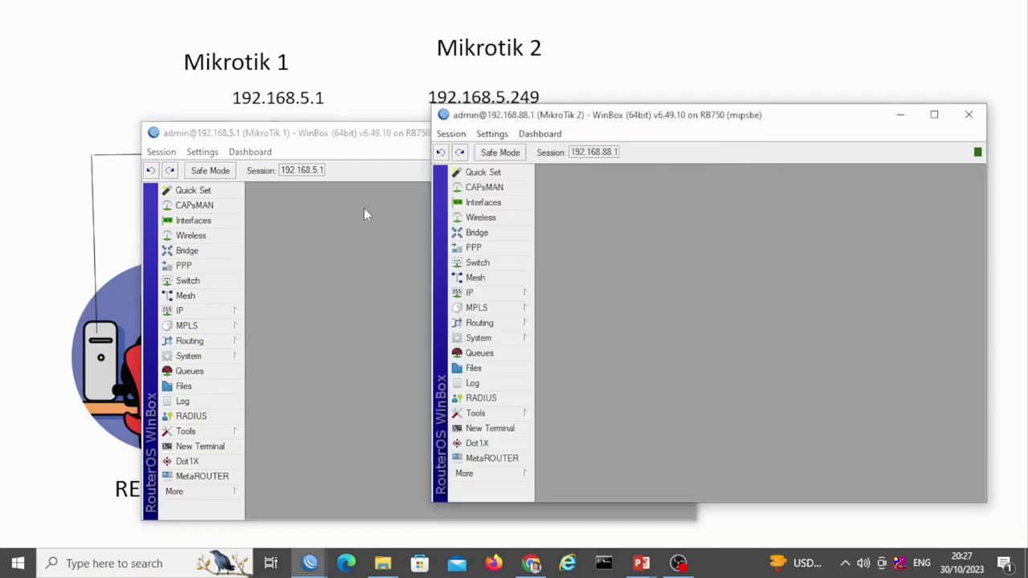
pyautogui.moveTo(575, 133); pyautogui.dragTo(404, 130)
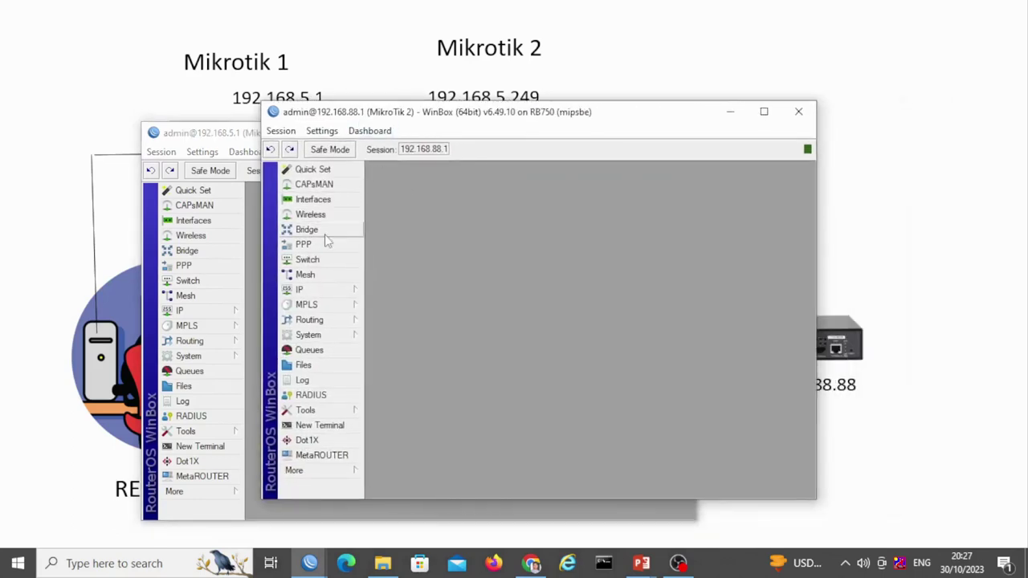
pyautogui.click(330, 287)
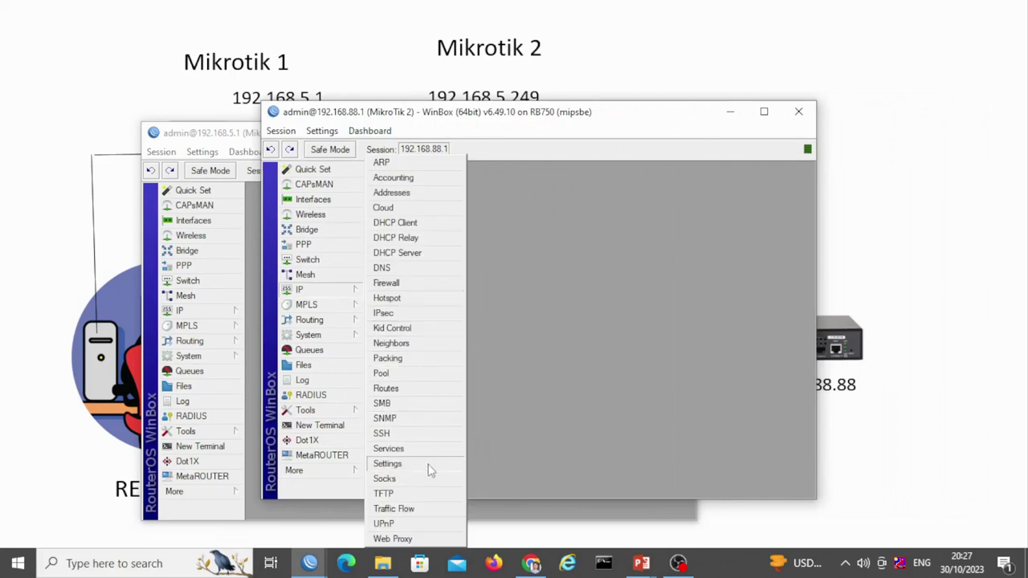
pyautogui.click(424, 389)
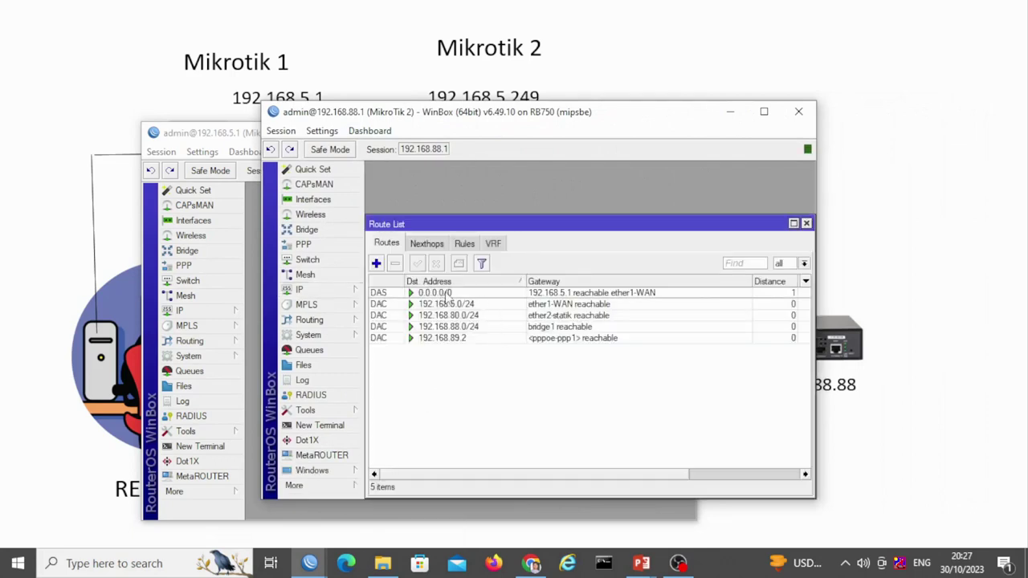
pyautogui.click(481, 296)
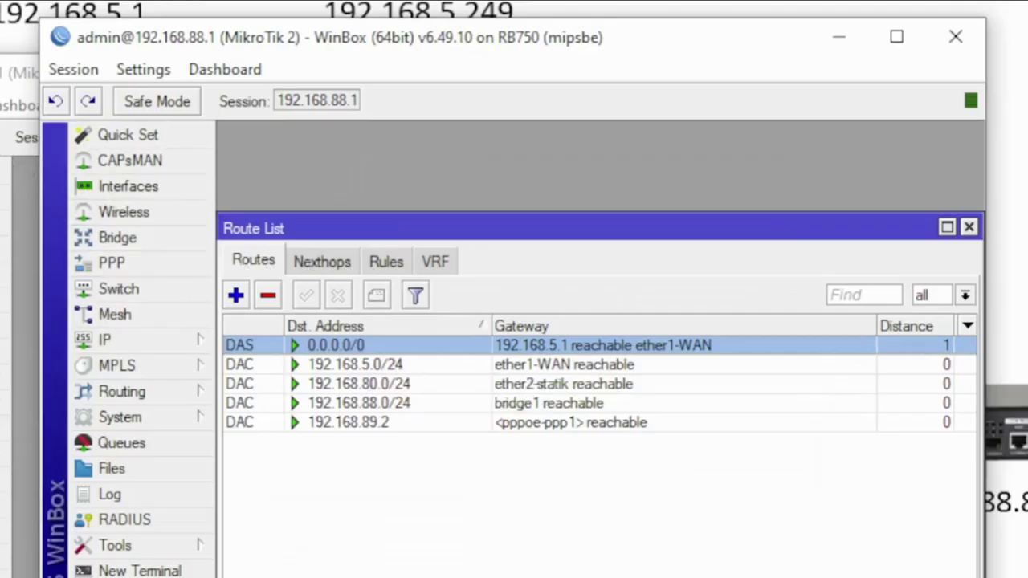
pyautogui.click(168, 345)
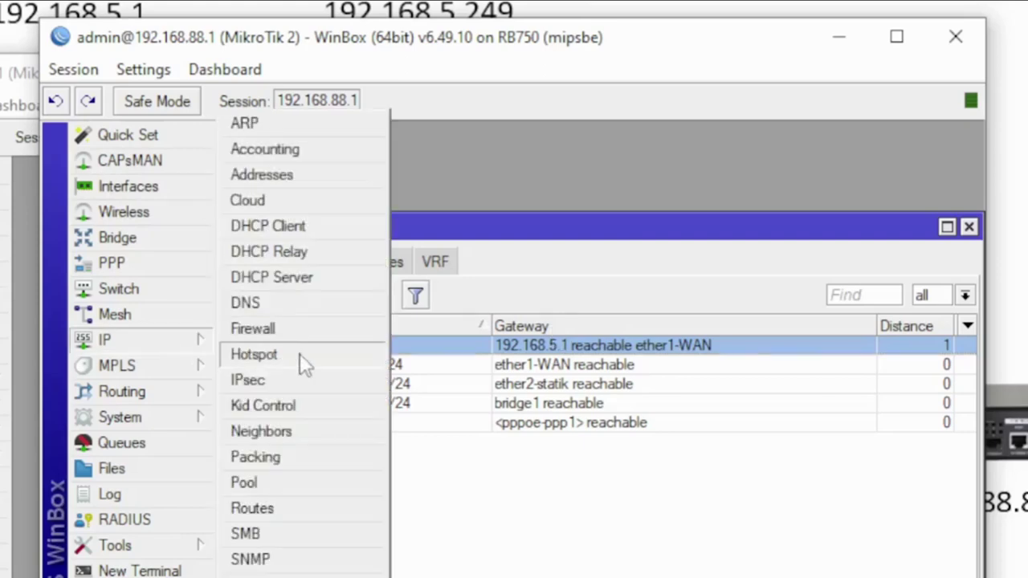
pyautogui.click(316, 175)
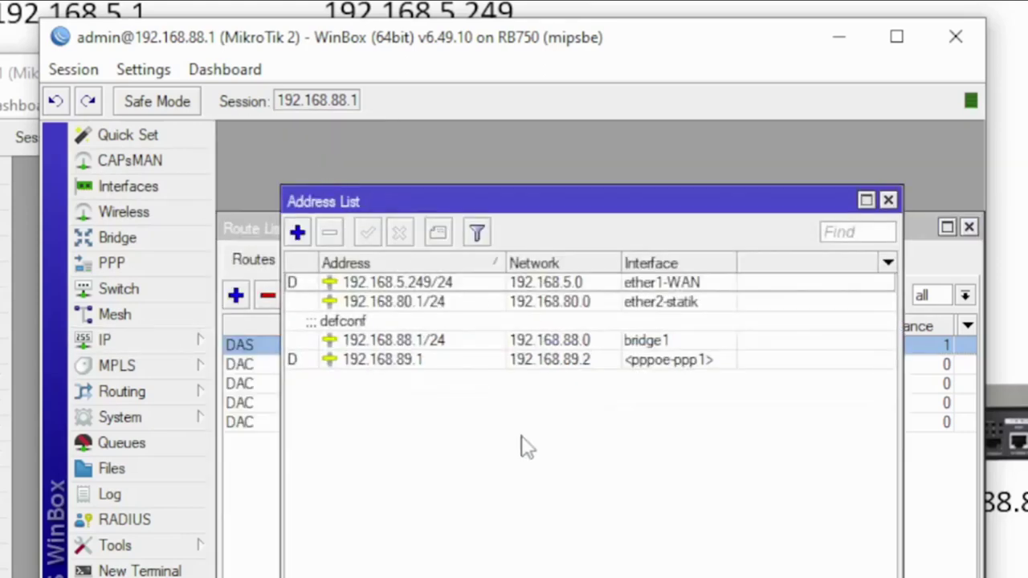
pyautogui.click(431, 283)
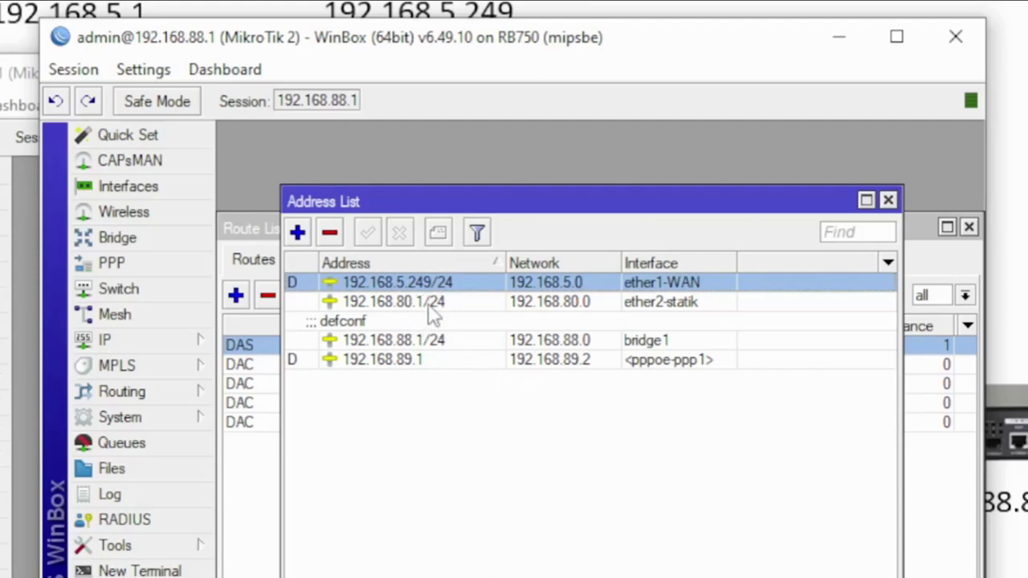
pyautogui.moveTo(431, 316)
pyautogui.click(684, 306)
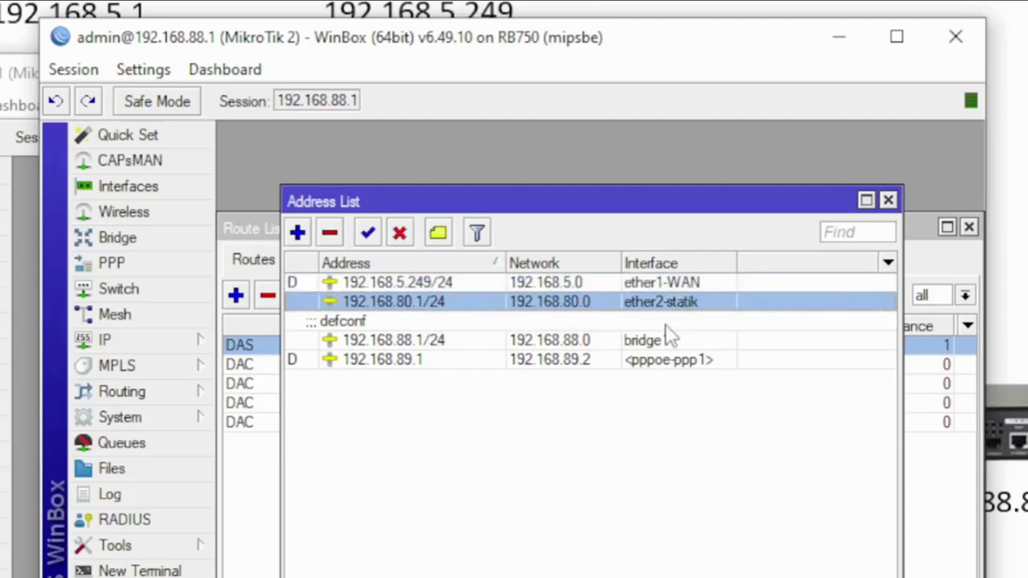
pyautogui.click(436, 347)
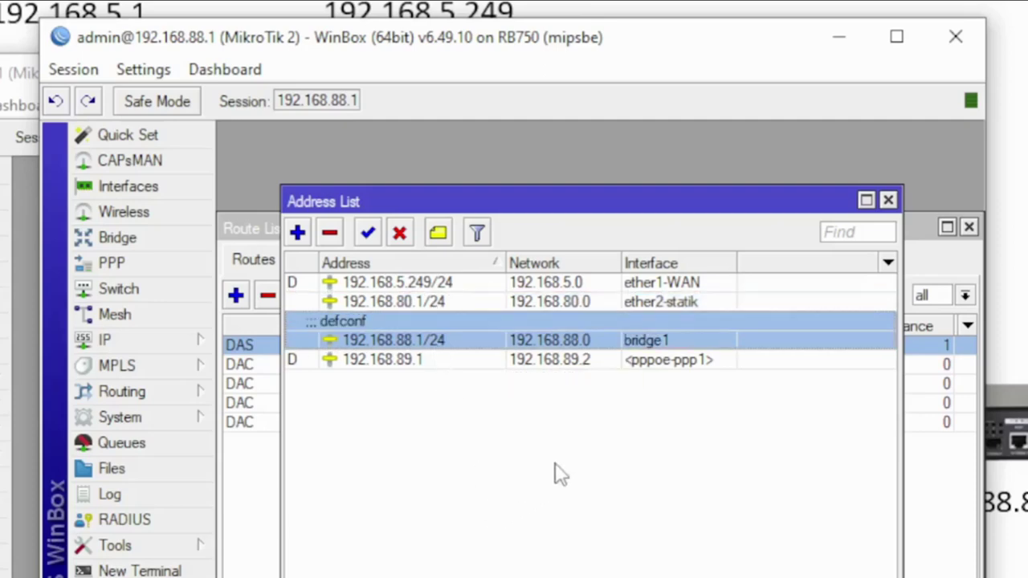
pyautogui.click(419, 365)
pyautogui.click(174, 187)
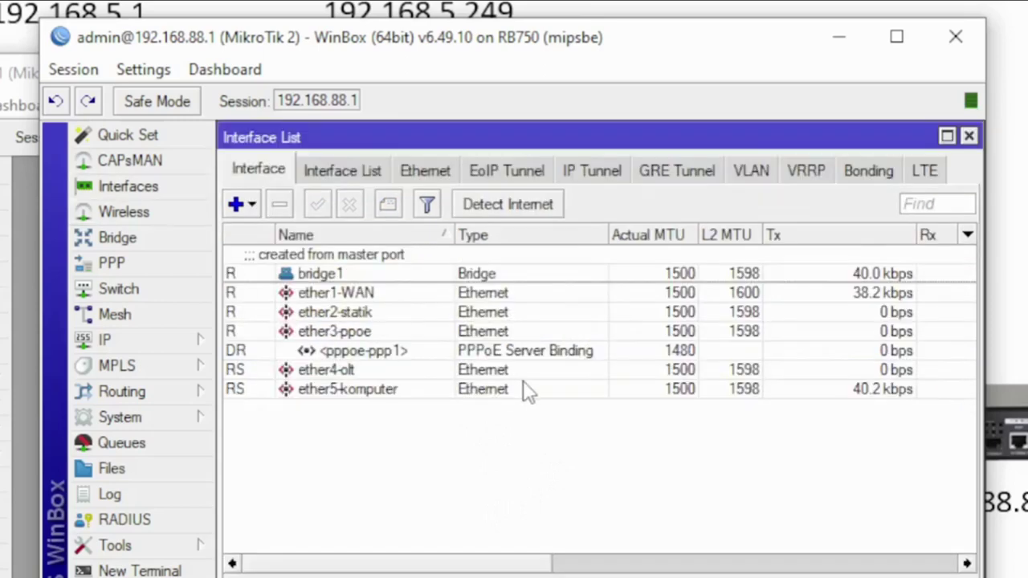
pyautogui.press('Down')
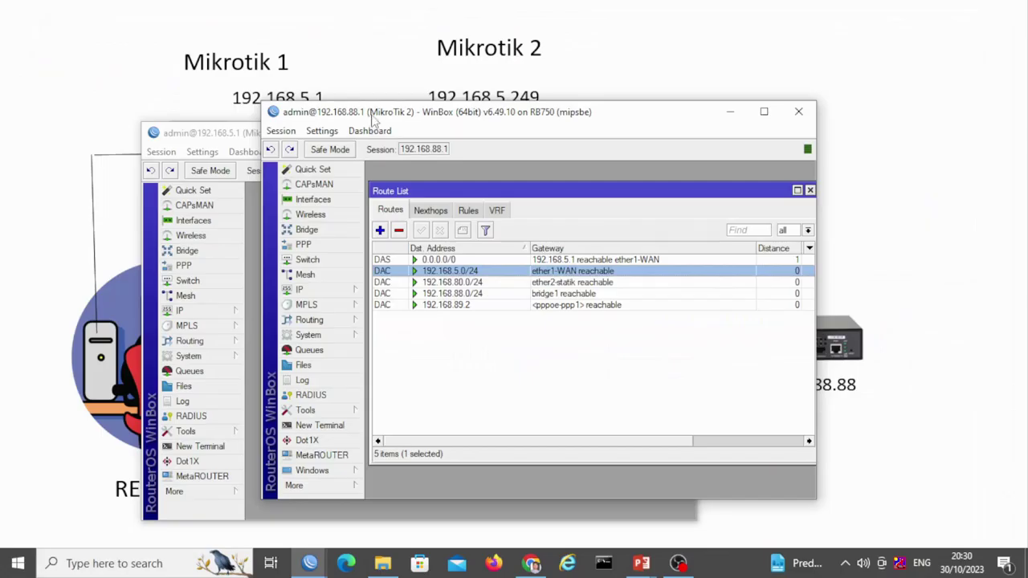
pyautogui.moveTo(371, 118); pyautogui.dragTo(584, 160)
# Show MikroTik 1's addresses, 192.168.103.21/28 and 192.168.5.1/24
pyautogui.click(358, 239)
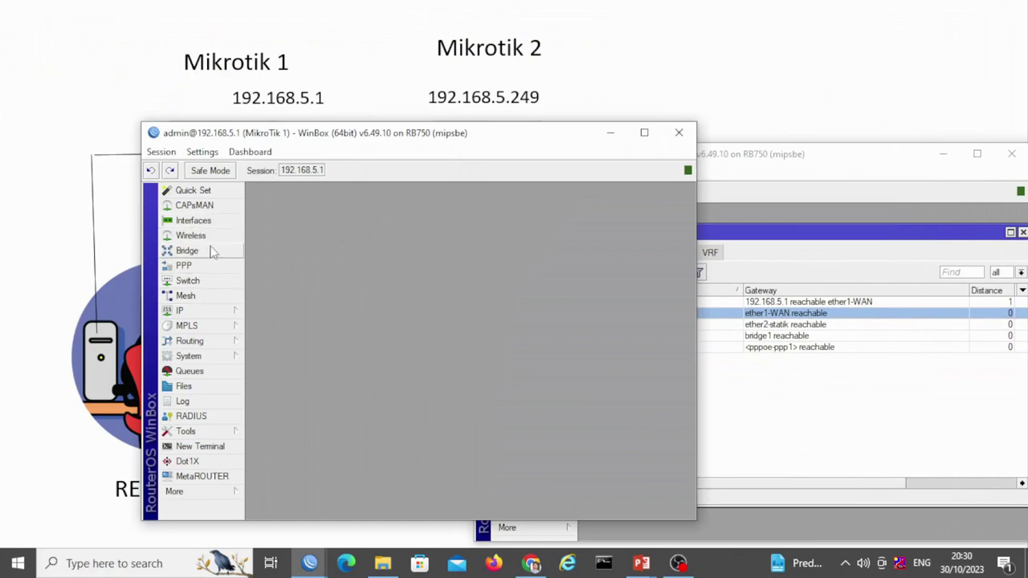
pyautogui.click(207, 310)
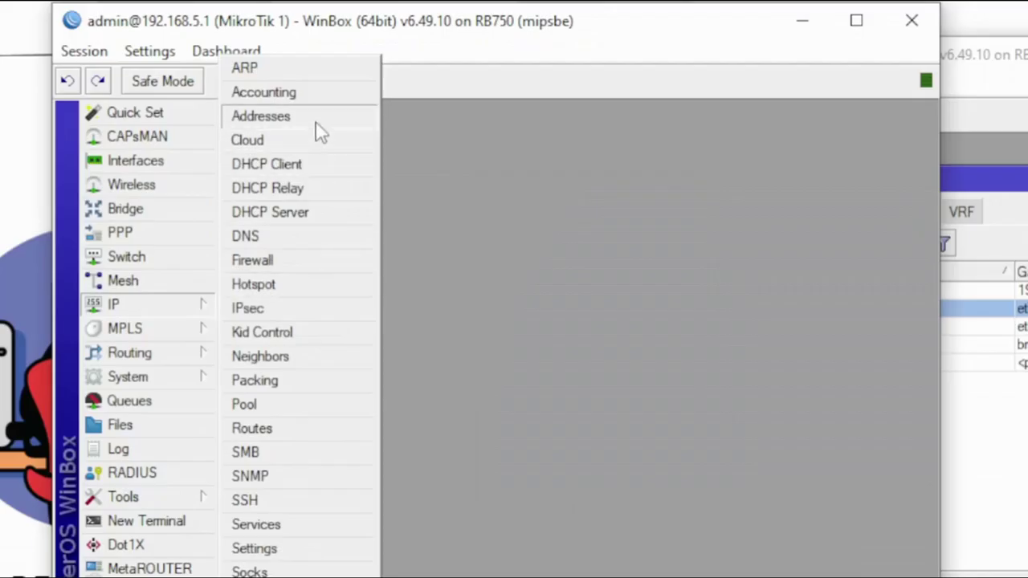
pyautogui.click(319, 118)
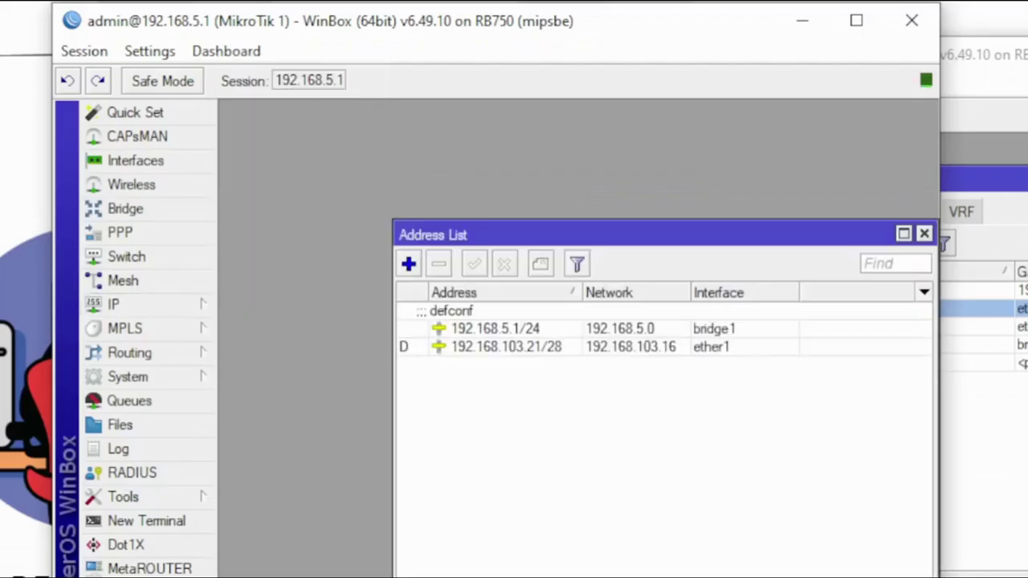
pyautogui.click(549, 350)
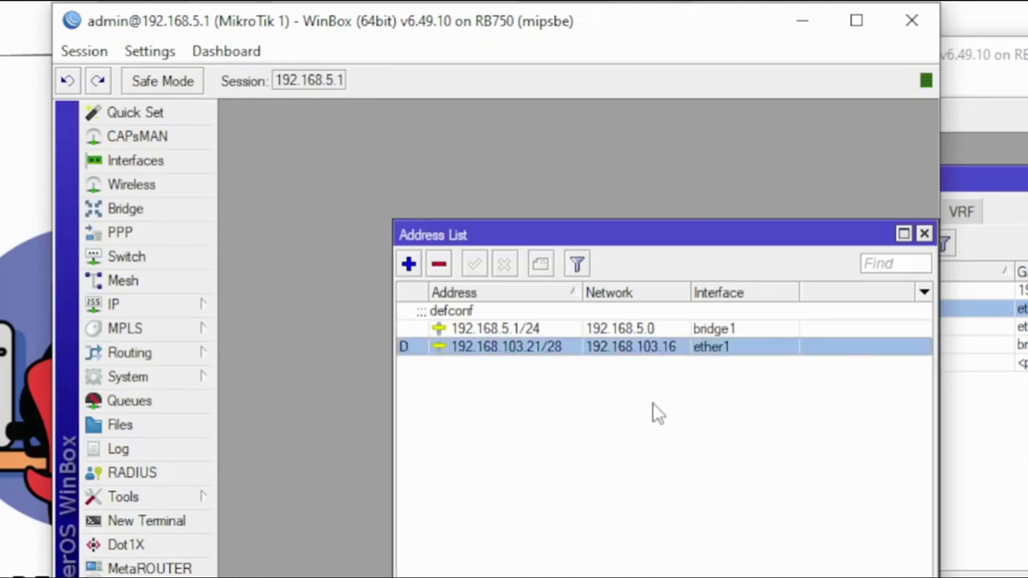
pyautogui.click(546, 333)
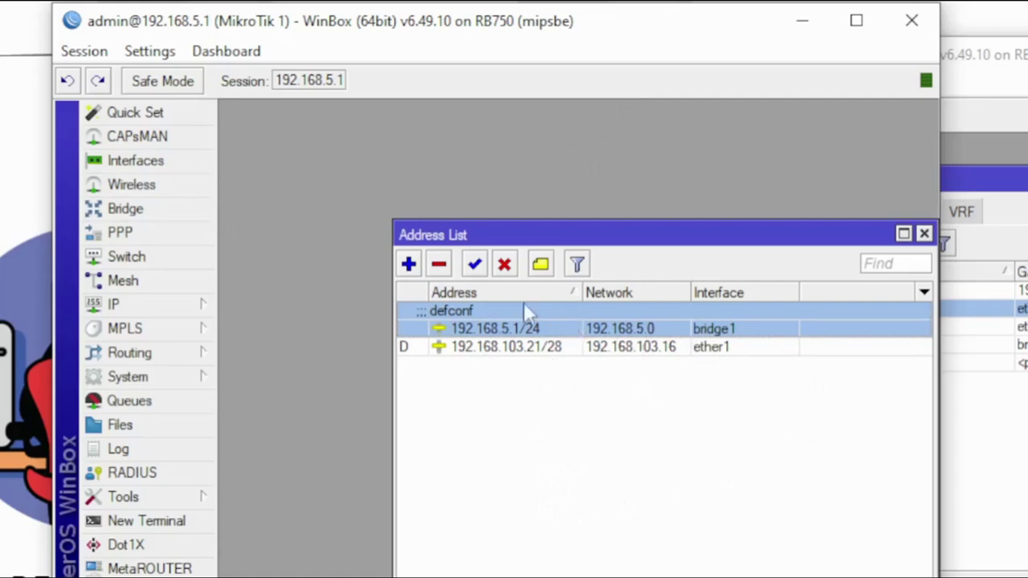
# Review MikroTik 1's interfaces ether3-ke-mikrotik2 and bridge1, then close the interface list
pyautogui.click(174, 160)
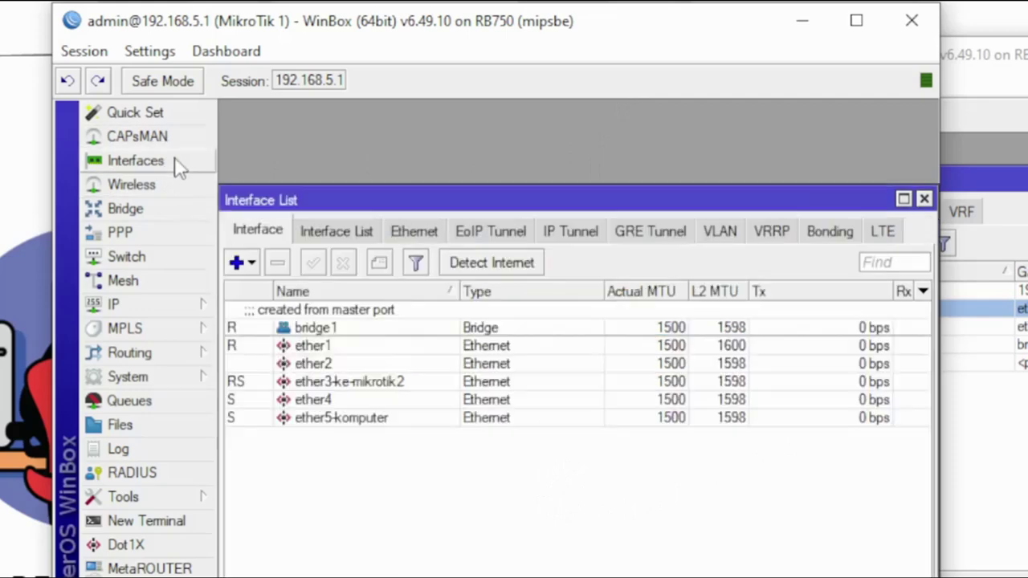
pyautogui.click(367, 385)
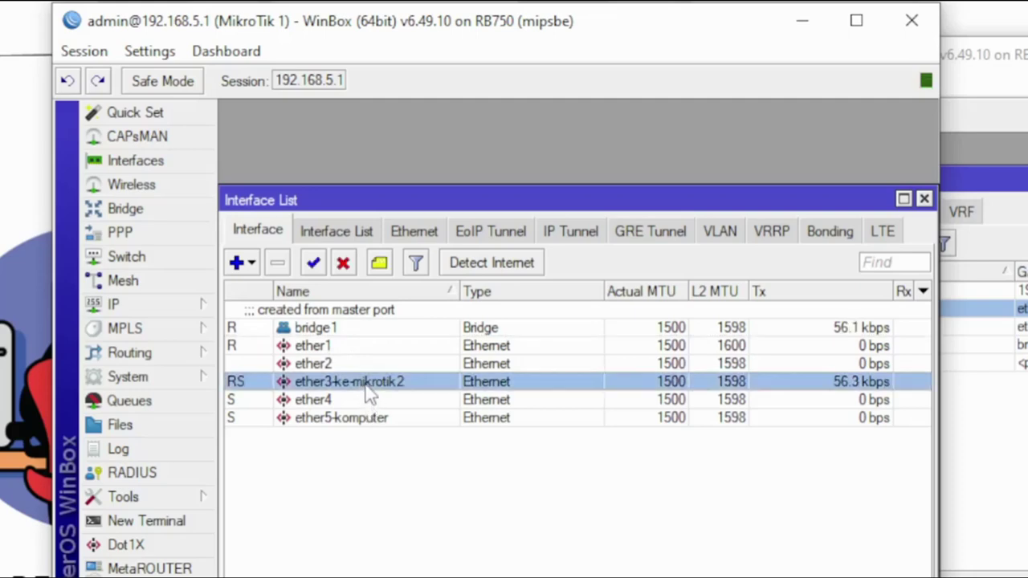
pyautogui.click(344, 329)
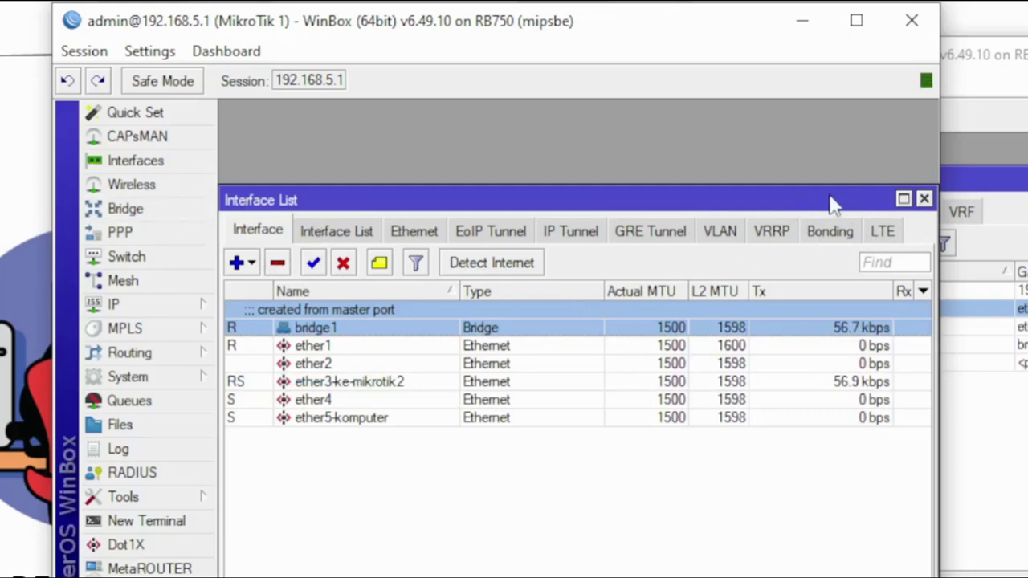
pyautogui.click(924, 199)
# Open MikroTik 2's address list beside MikroTik 1's address list
pyautogui.moveTo(531, 241); pyautogui.dragTo(323, 166)
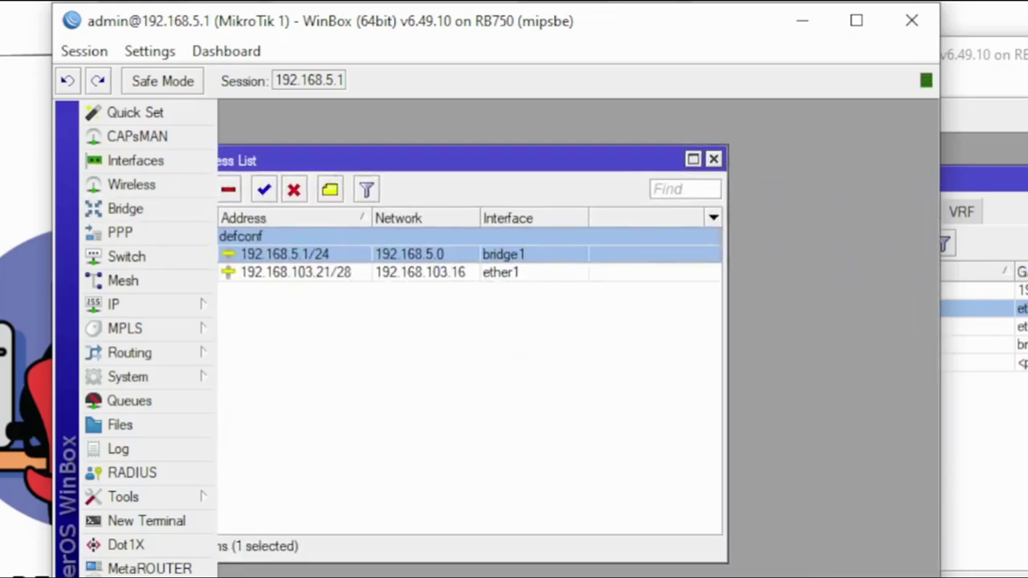
pyautogui.click(967, 371)
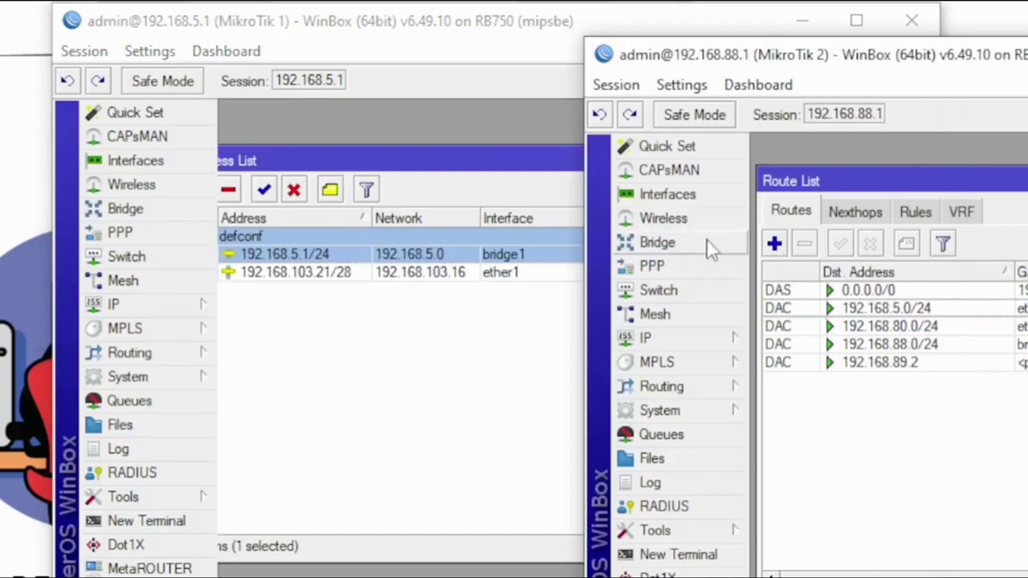
pyautogui.click(694, 337)
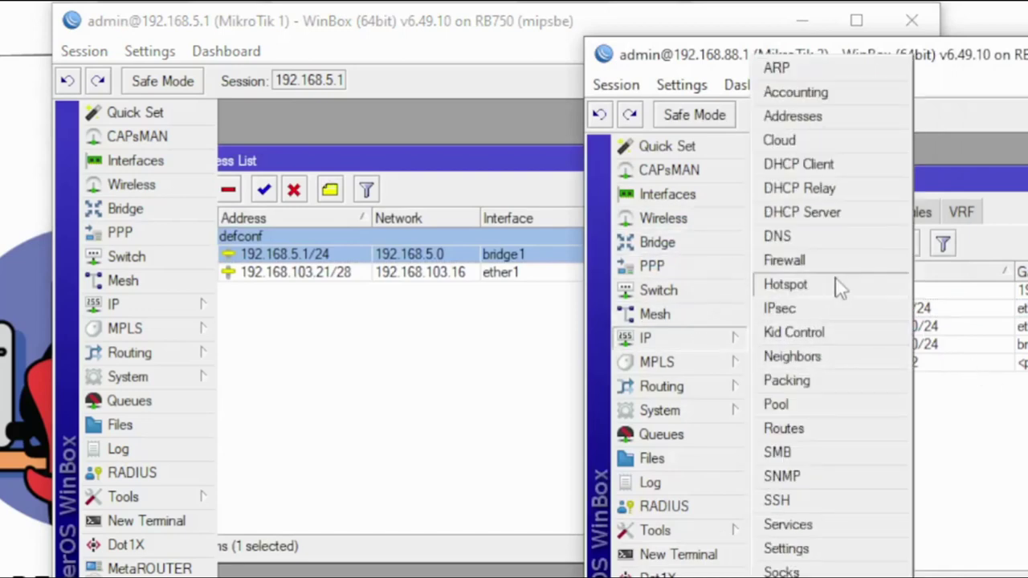
pyautogui.click(851, 118)
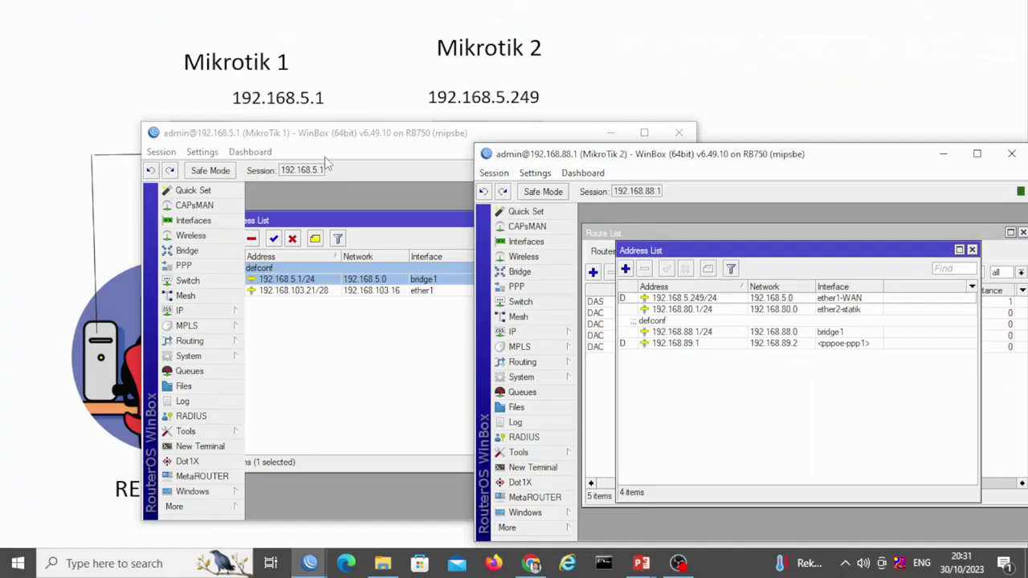
pyautogui.click(336, 143)
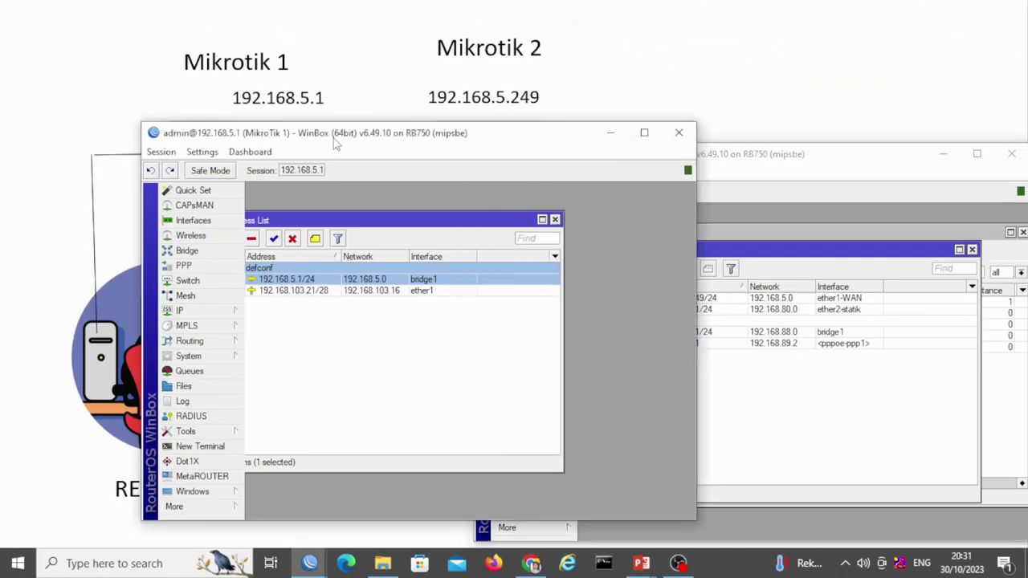
# Show MikroTik 1's route list with default 0.0.0.0/0 via 192.168.103.17 on ether1
pyautogui.moveTo(355, 140); pyautogui.dragTo(305, 134)
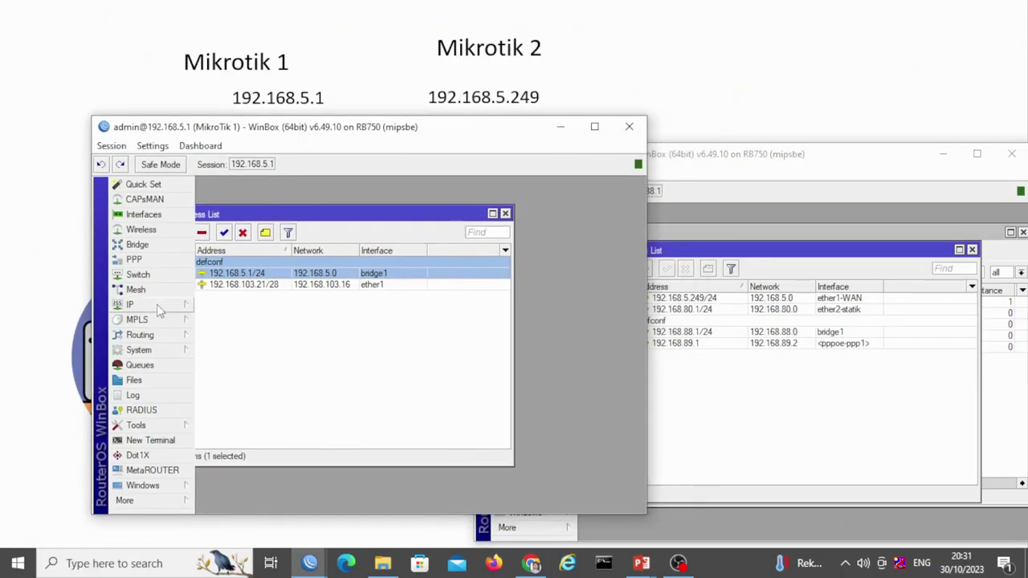
pyautogui.click(159, 309)
pyautogui.click(245, 388)
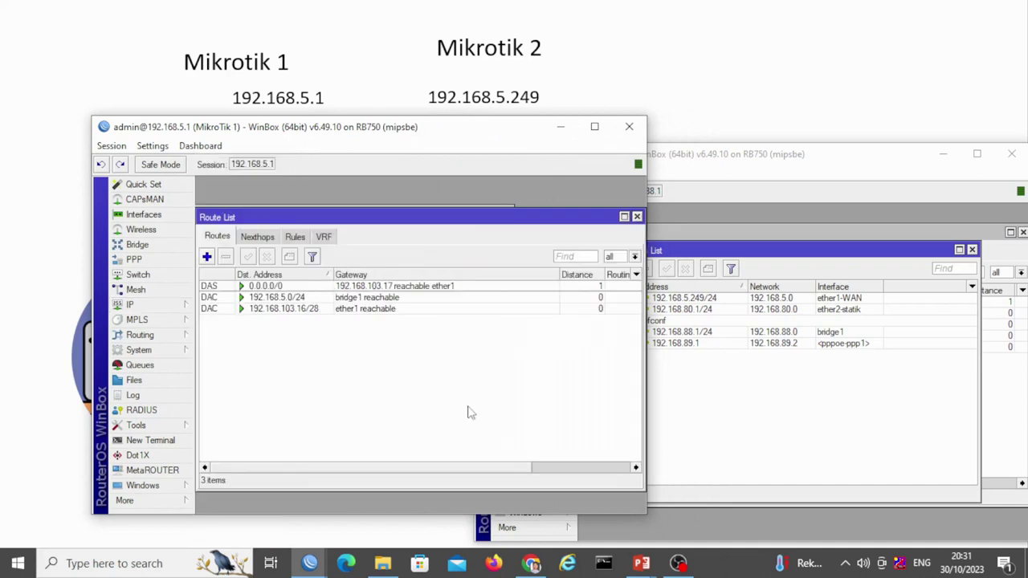
pyautogui.click(857, 394)
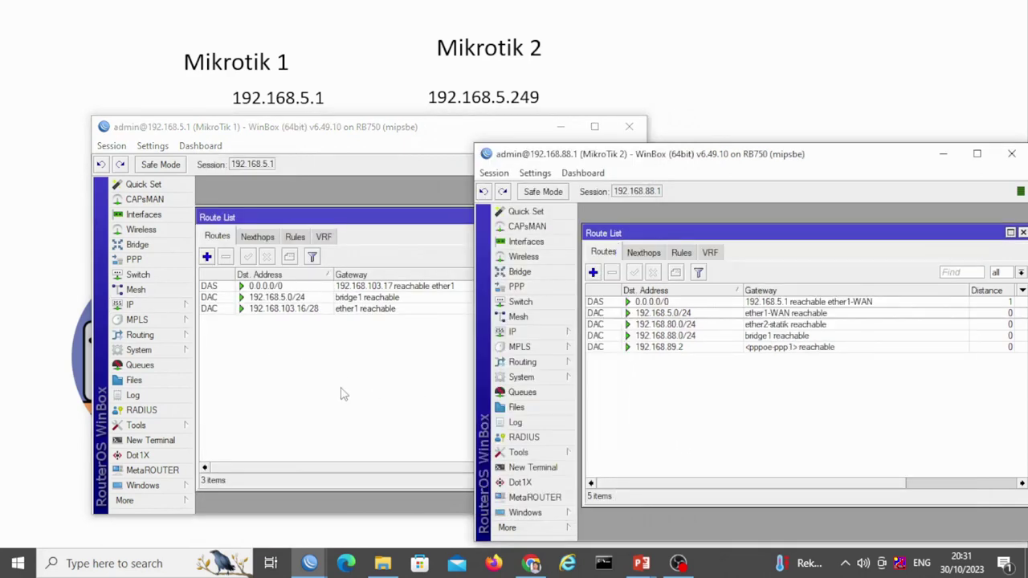
pyautogui.click(276, 366)
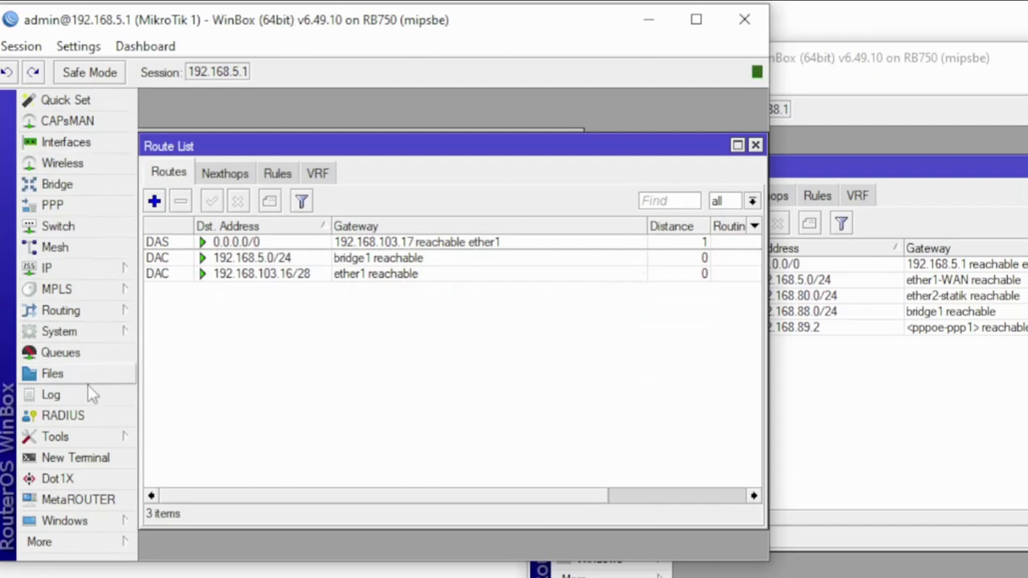
# Open MikroTik 1's OSPF settings and look through interfaces, instances, networks, areas and neighbors
pyautogui.click(86, 313)
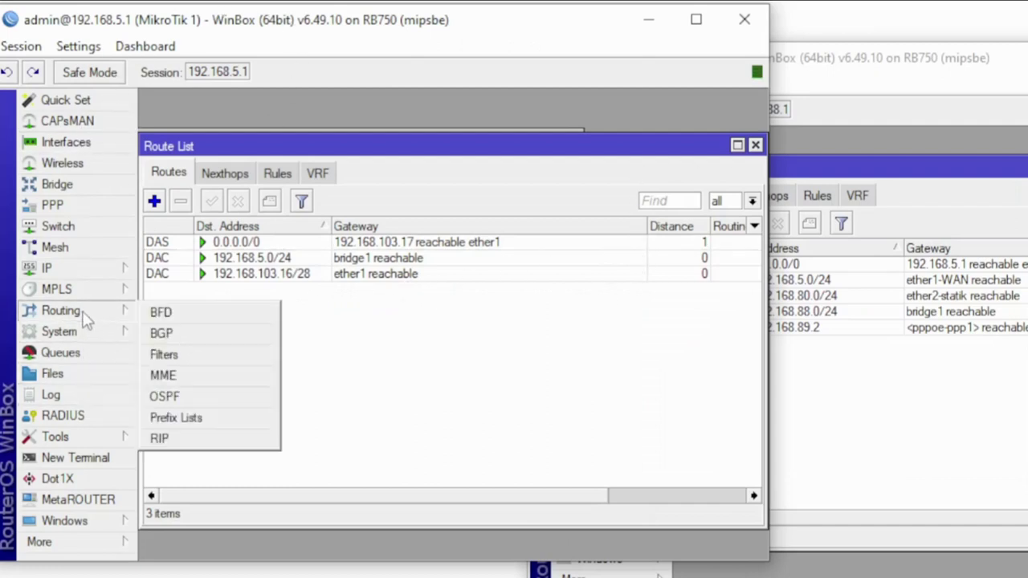
pyautogui.click(207, 396)
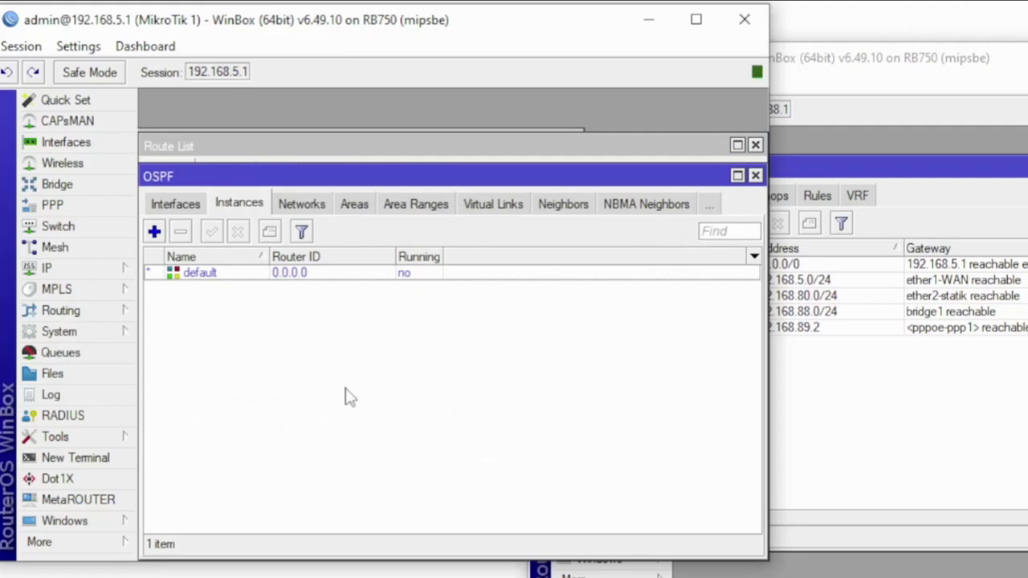
pyautogui.click(177, 206)
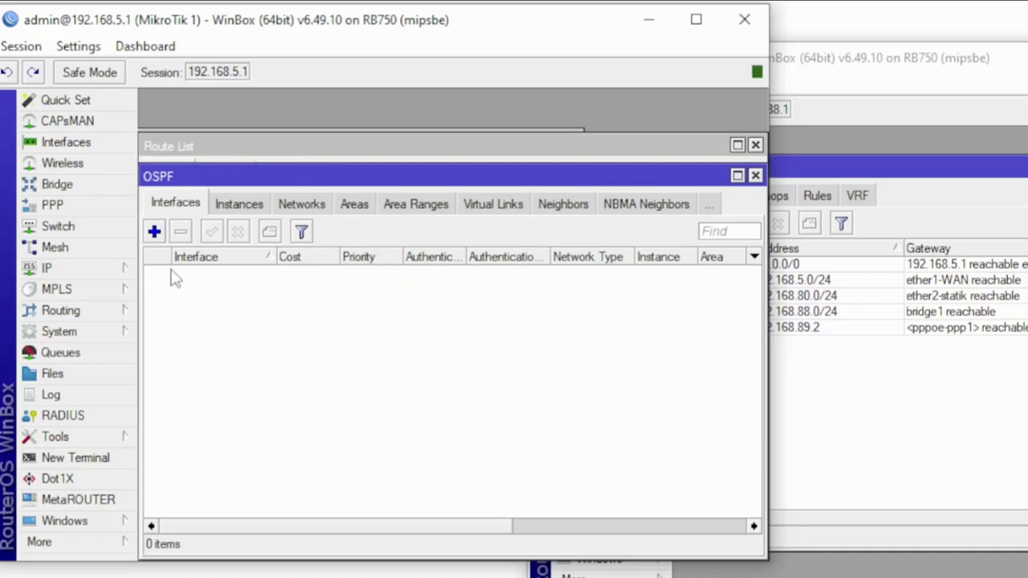
pyautogui.click(241, 205)
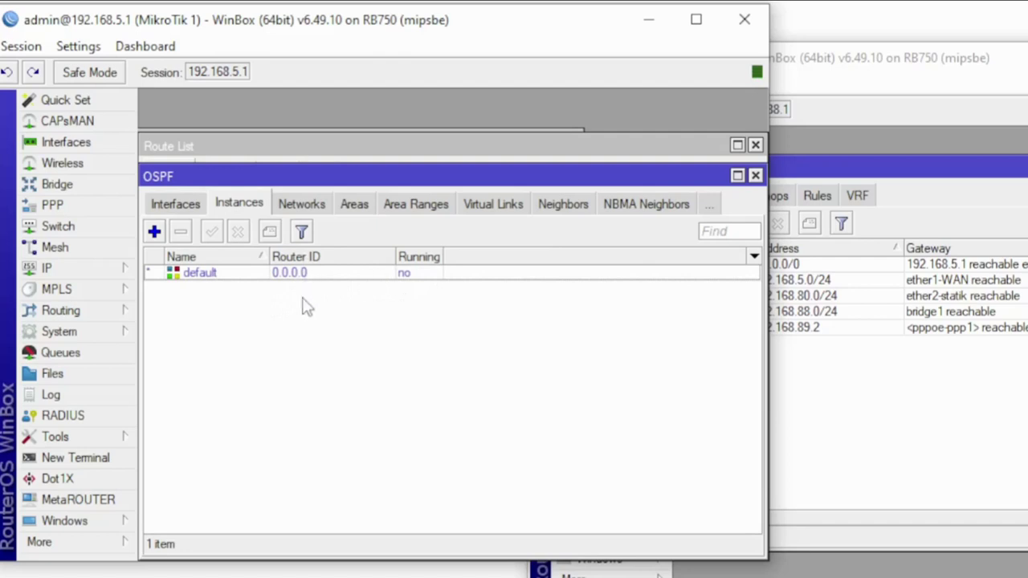
pyautogui.click(312, 206)
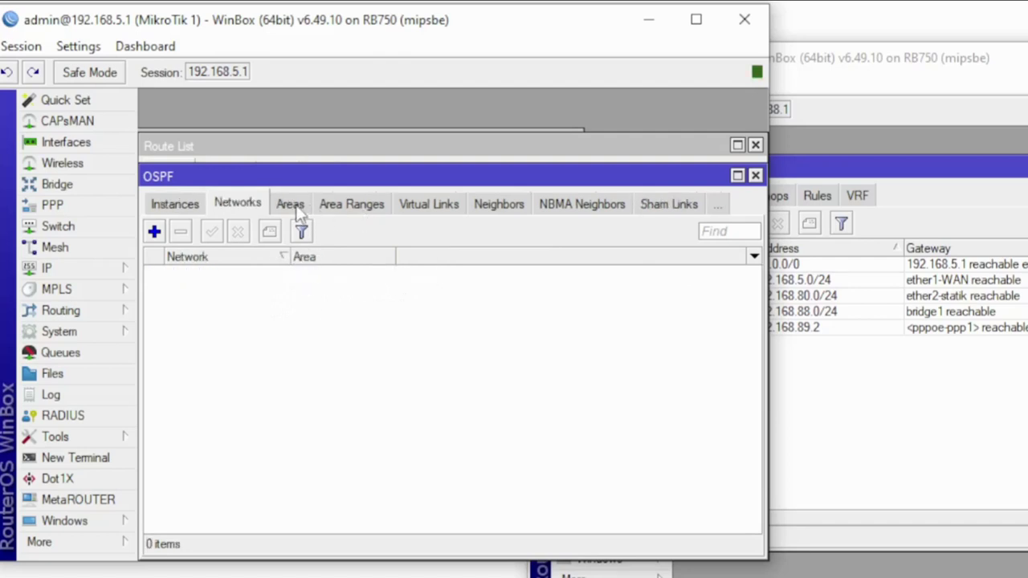
pyautogui.click(296, 210)
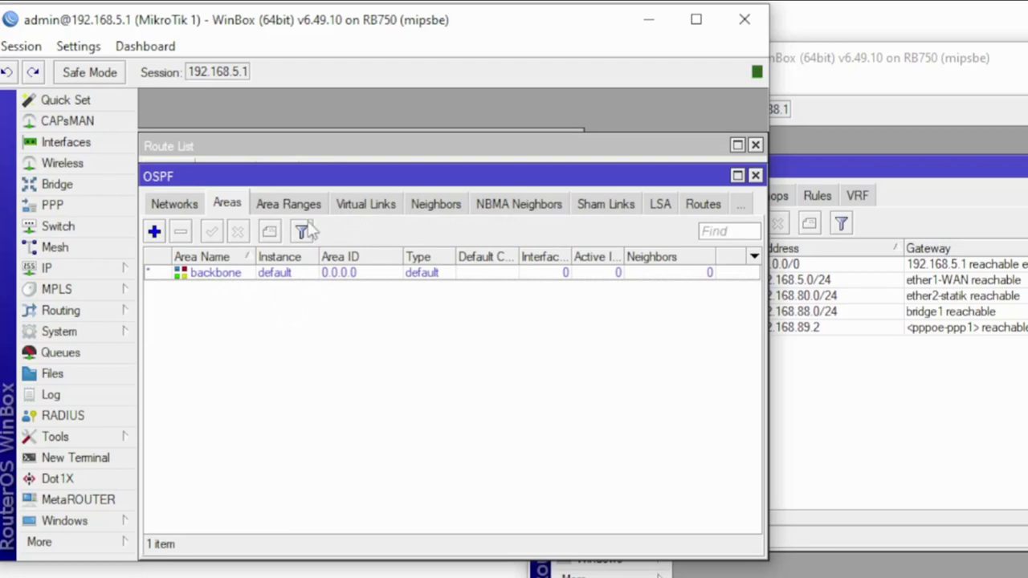
pyautogui.click(293, 204)
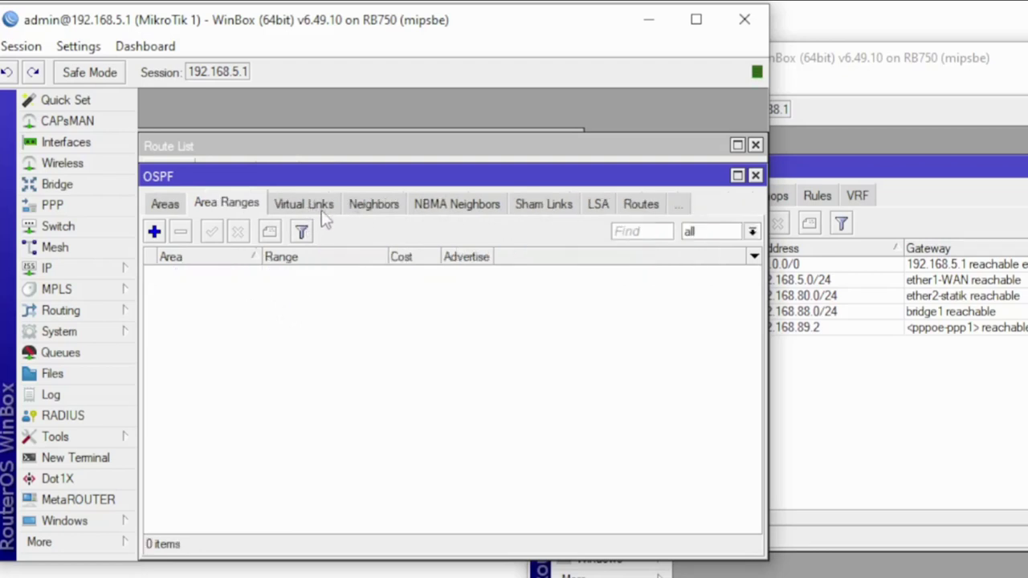
pyautogui.click(374, 205)
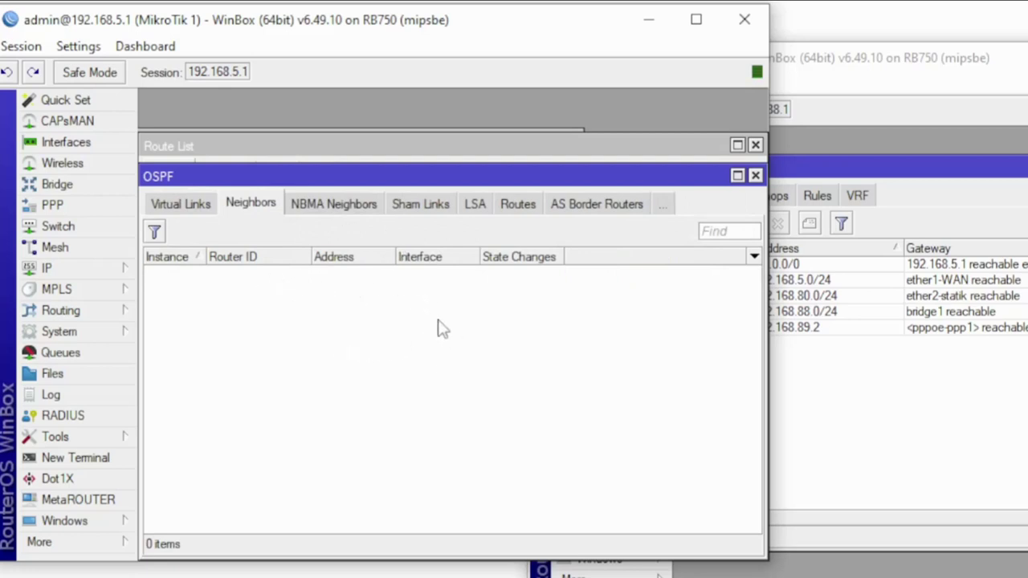
# Return to the empty OSPF Networks list and start a new backbone network entry
pyautogui.scroll(5, 177, 207)
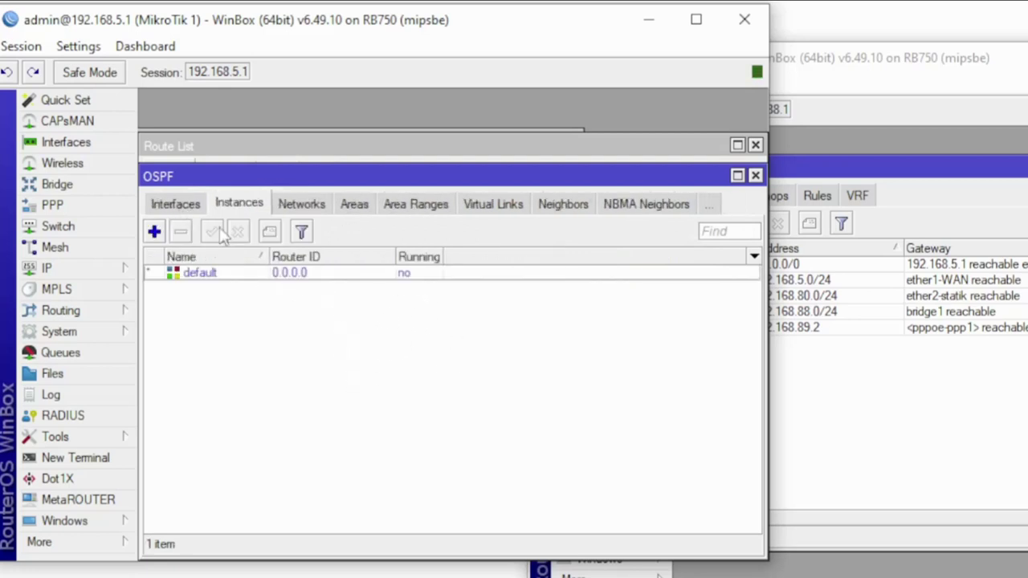
pyautogui.scroll(1, 173, 207)
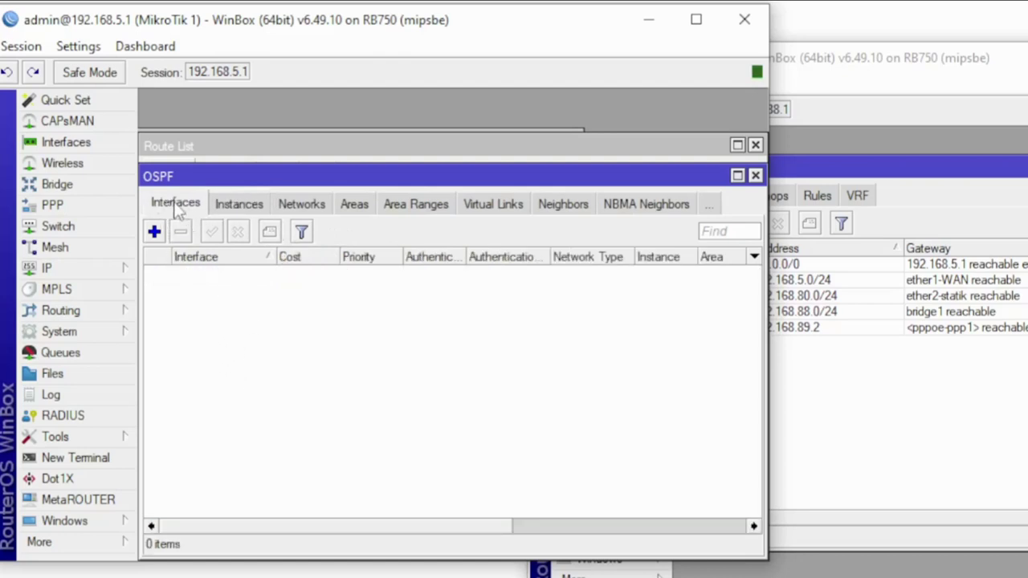
pyautogui.click(241, 203)
pyautogui.click(310, 206)
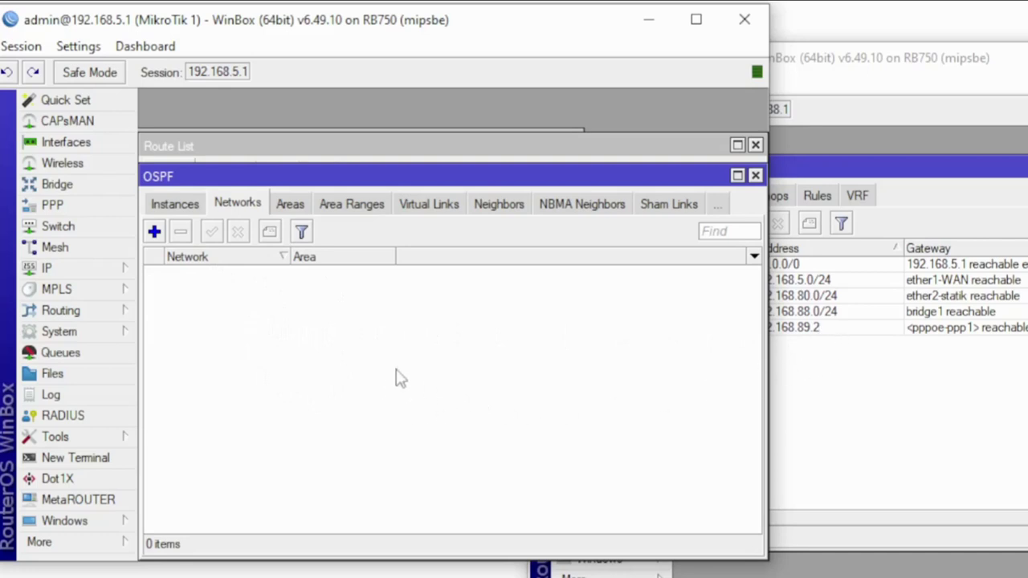
pyautogui.click(154, 232)
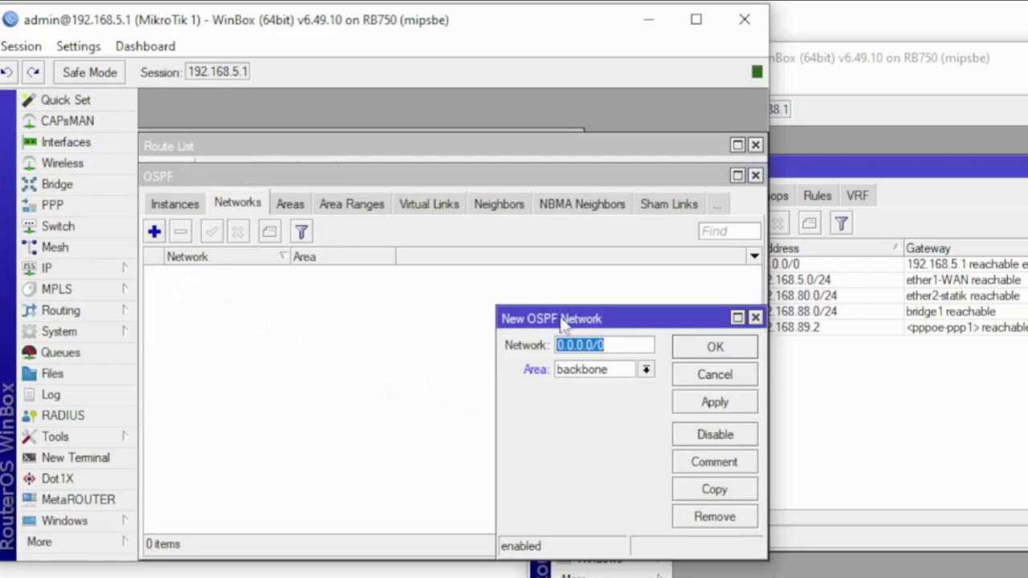
# Add OSPF network 192.168.5.0/24 in area backbone on MikroTik 1
pyautogui.moveTo(566, 314); pyautogui.dragTo(370, 227)
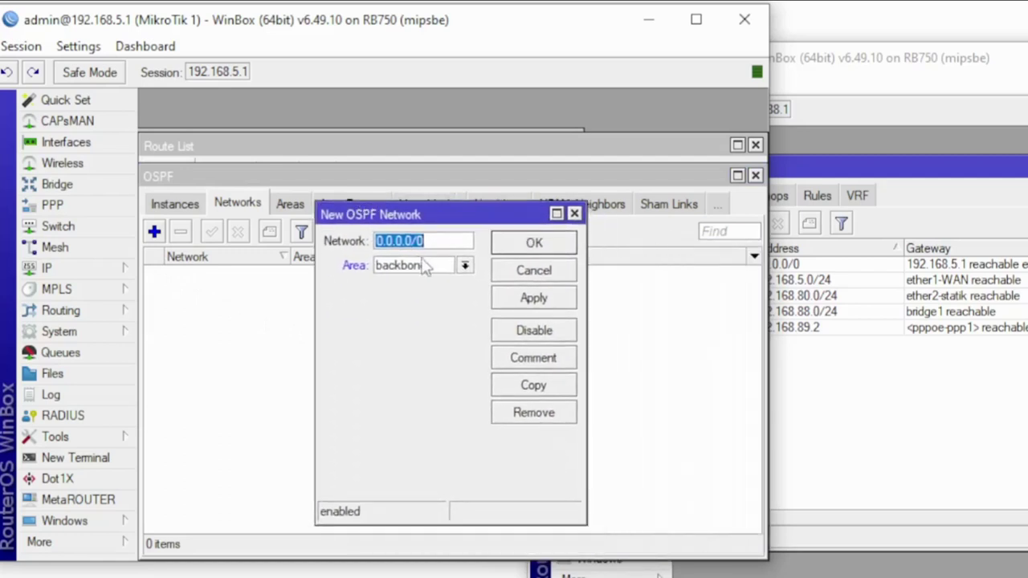
pyautogui.write('192')
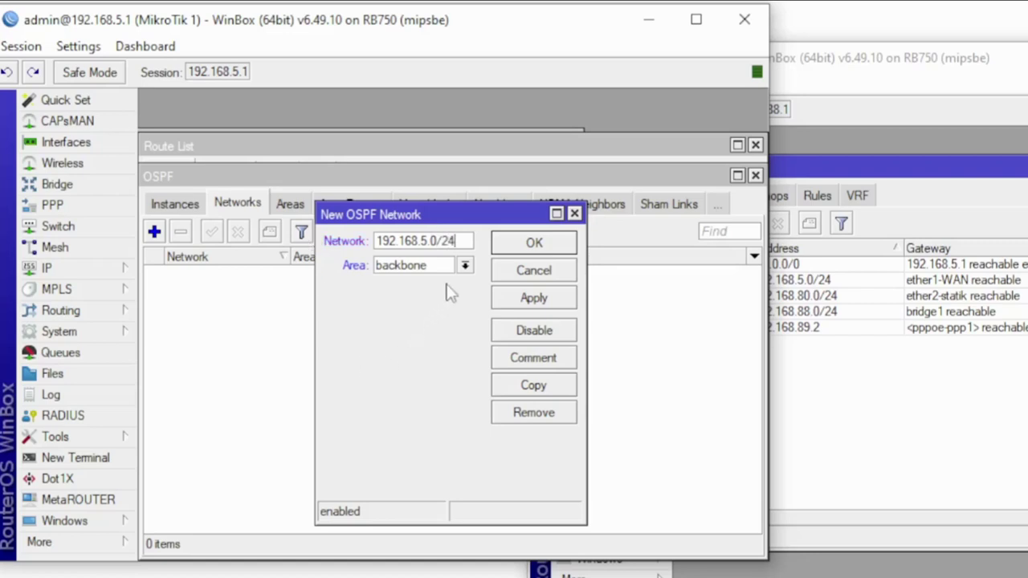
pyautogui.moveTo(412, 215); pyautogui.dragTo(294, 258)
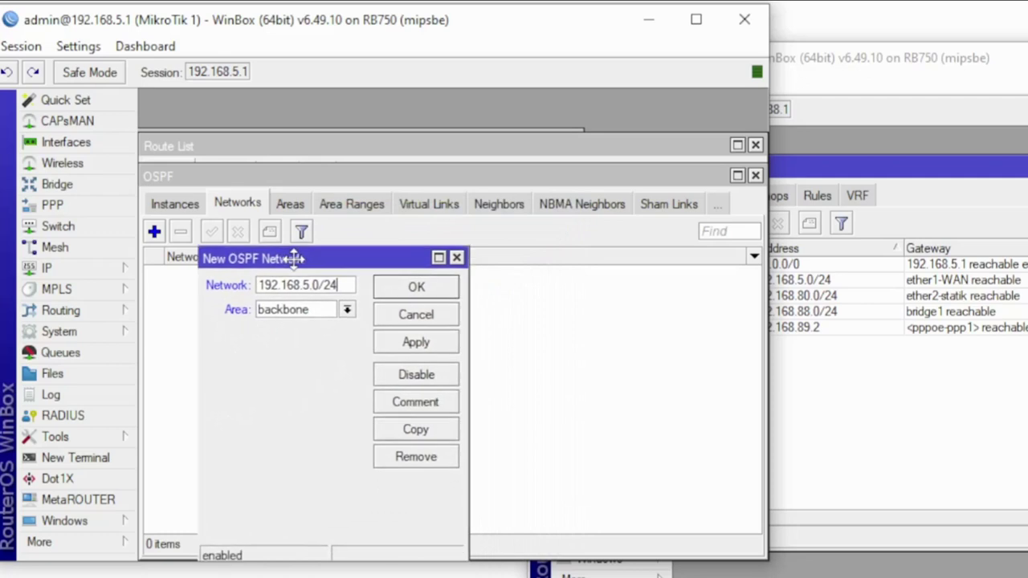
pyautogui.click(291, 206)
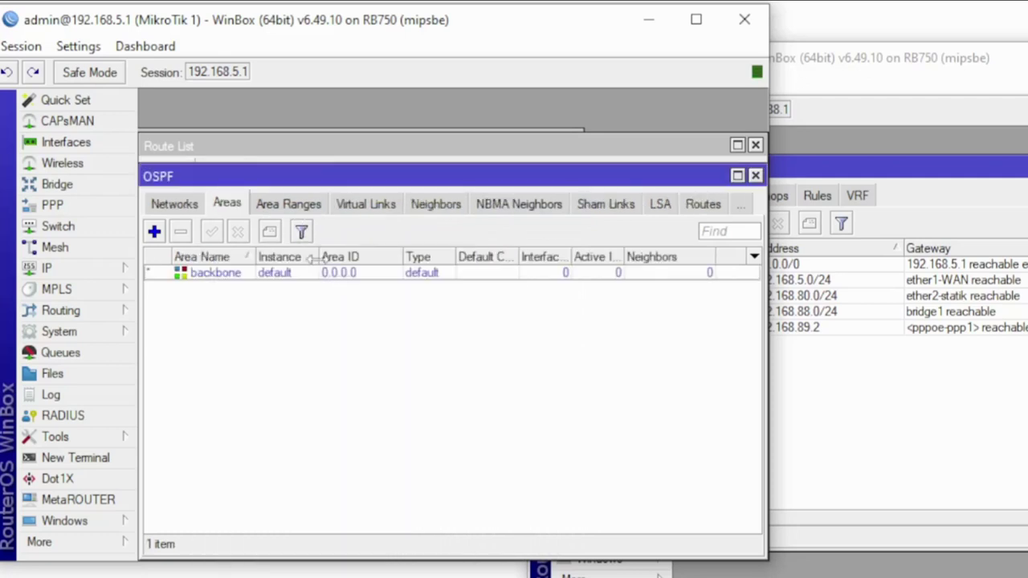
pyautogui.click(70, 524)
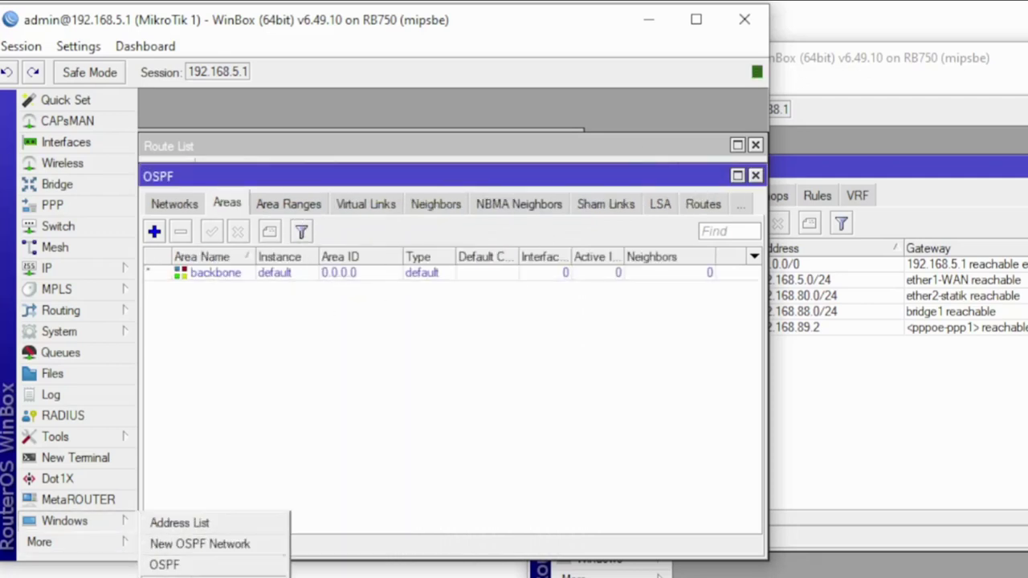
pyautogui.click(201, 544)
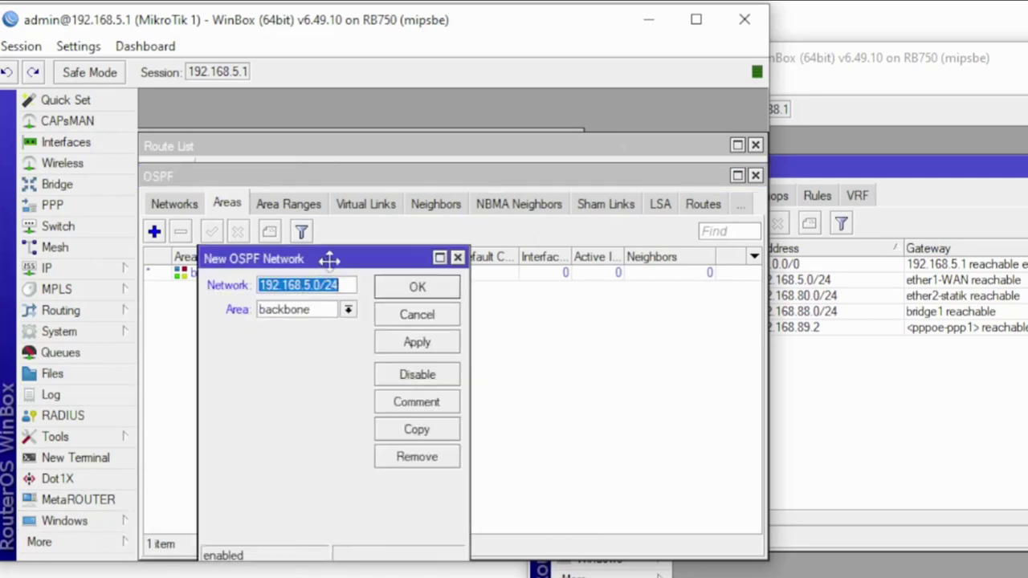
pyautogui.moveTo(330, 259); pyautogui.dragTo(490, 242)
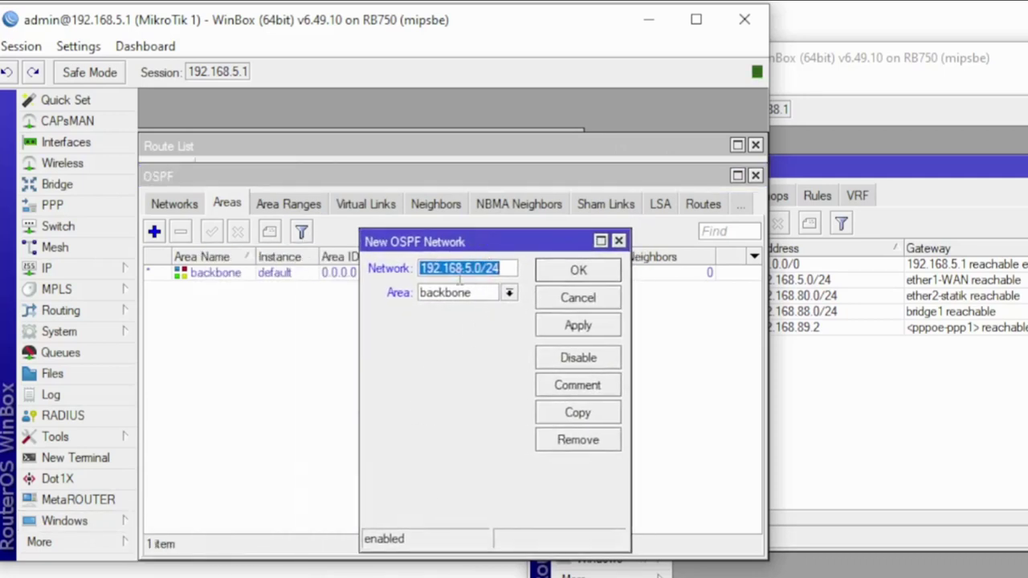
pyautogui.click(187, 206)
pyautogui.click(94, 521)
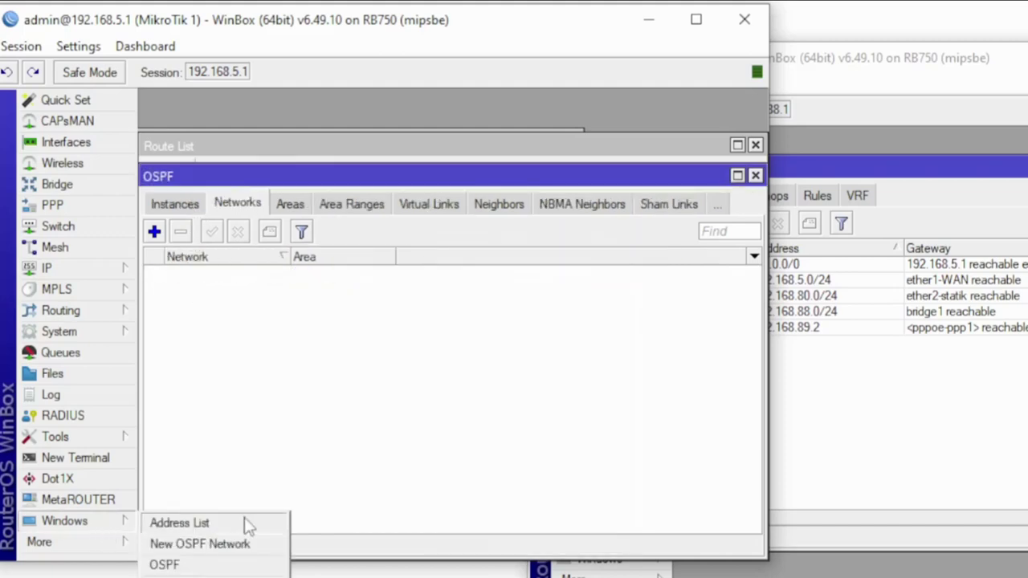
pyautogui.click(220, 544)
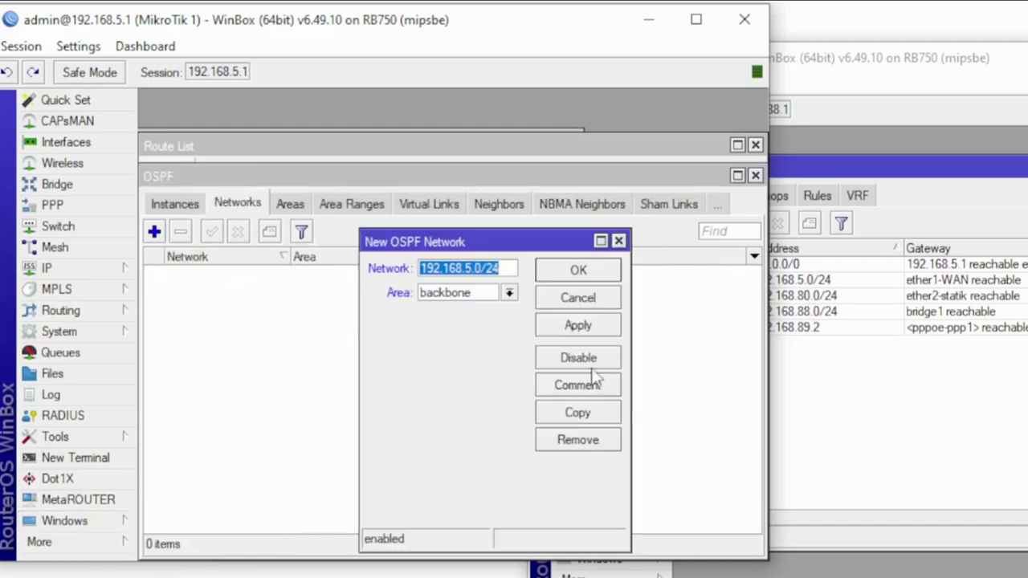
pyautogui.click(598, 330)
pyautogui.click(586, 272)
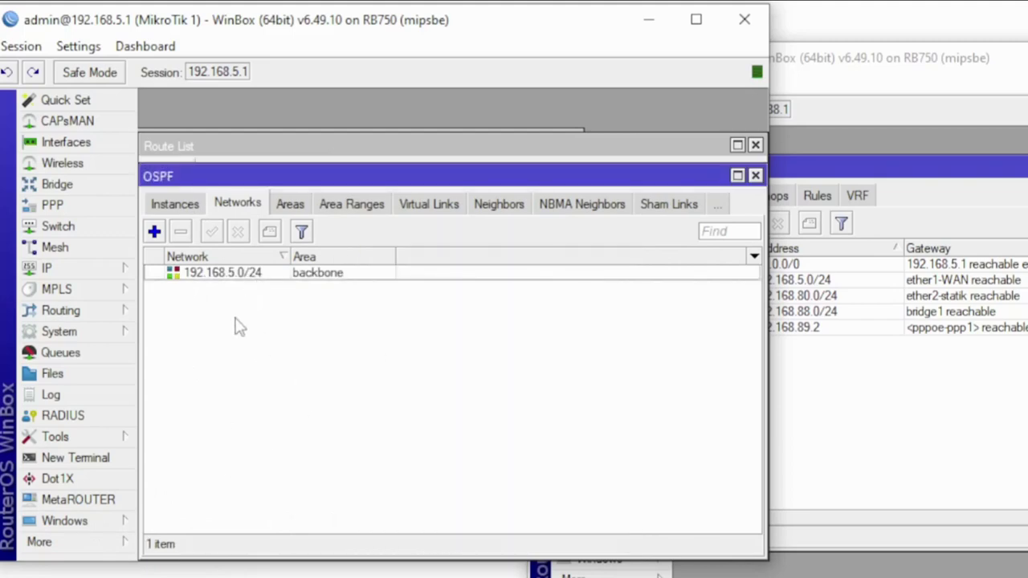
# Confirm MikroTik 1's OSPF lists bridge1 as an interface and 192.168.5.0/24 as a network
pyautogui.click(173, 207)
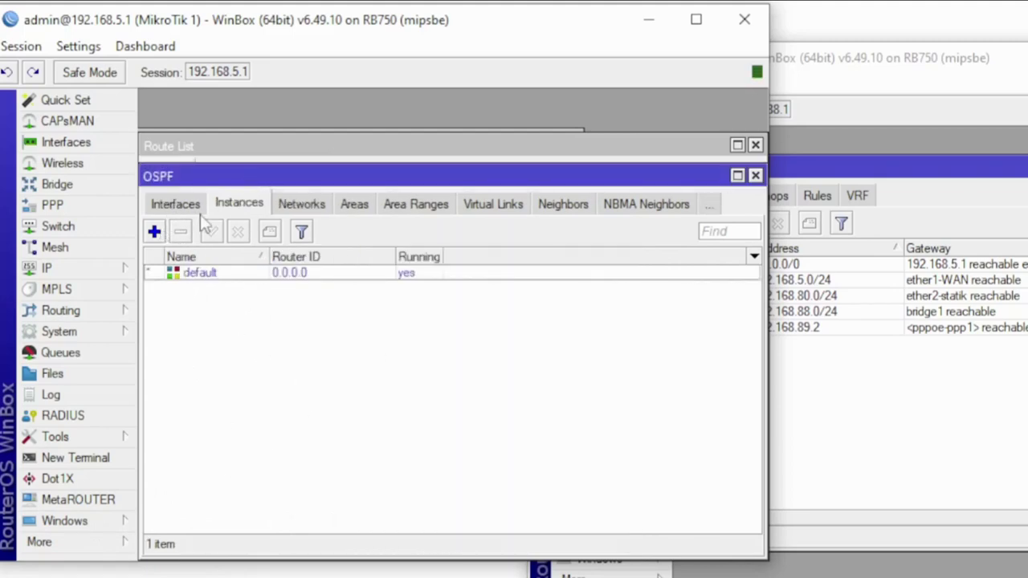
pyautogui.click(186, 206)
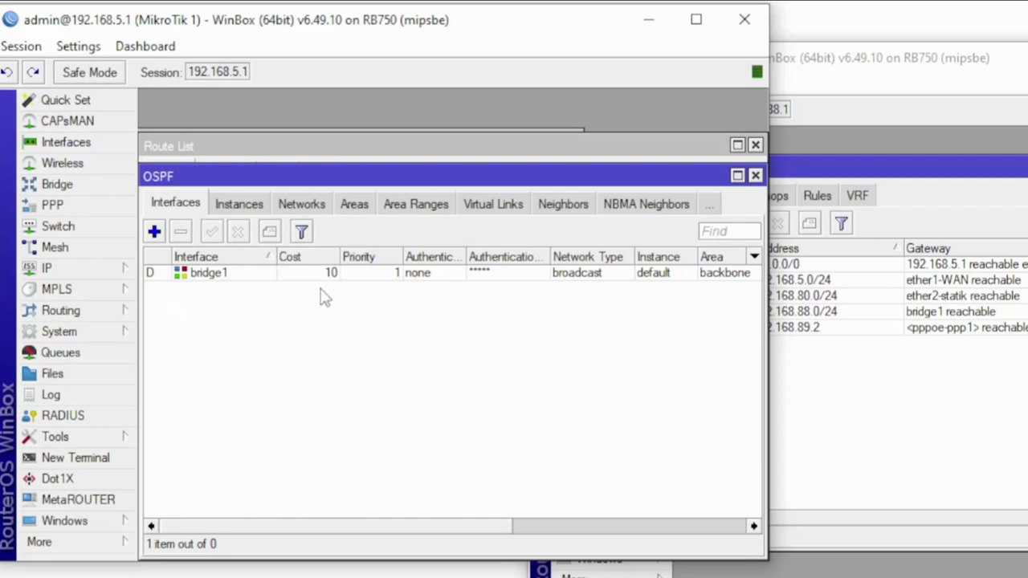
pyautogui.click(304, 206)
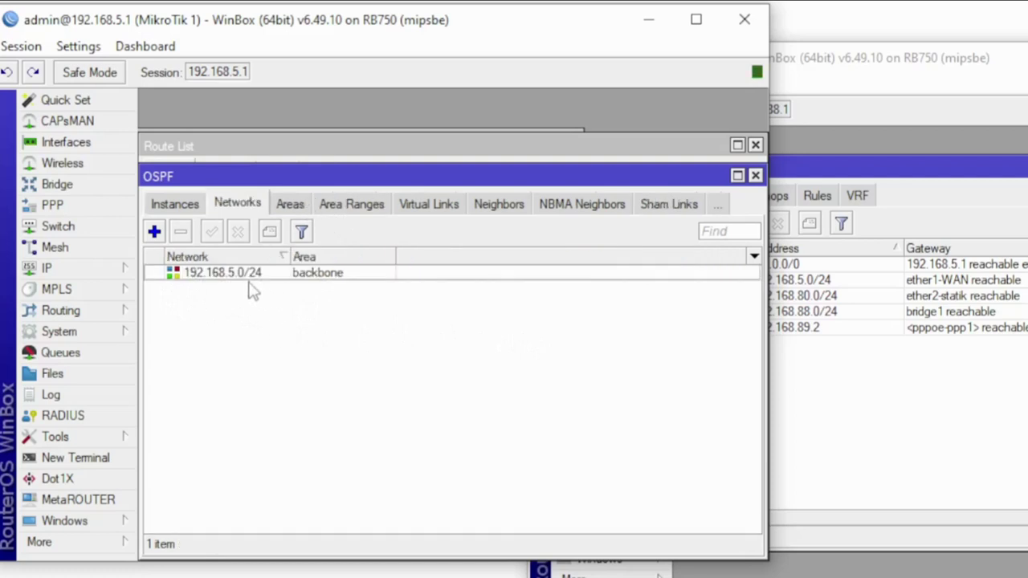
pyautogui.click(171, 206)
pyautogui.click(176, 204)
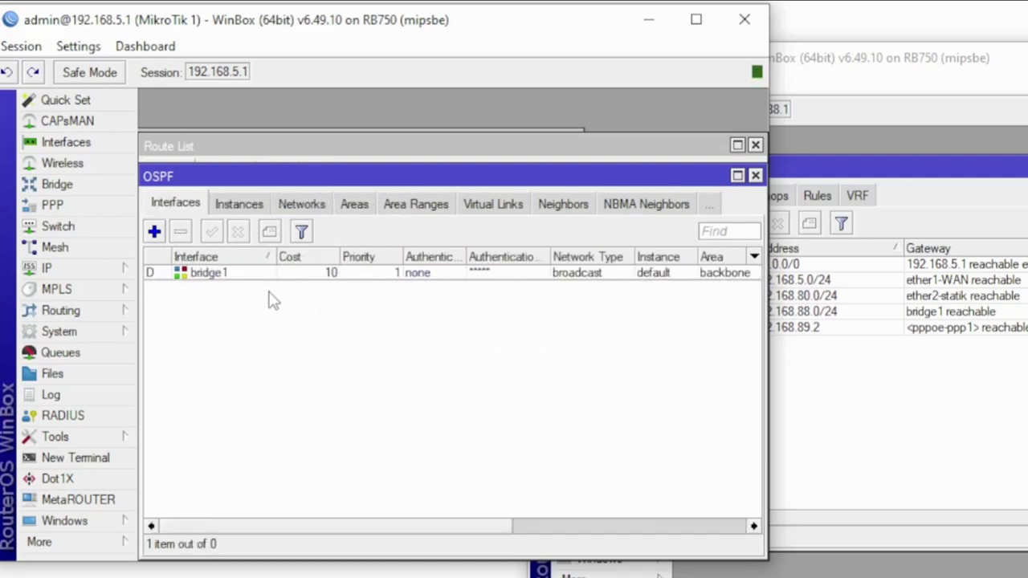
pyautogui.click(250, 207)
pyautogui.click(300, 206)
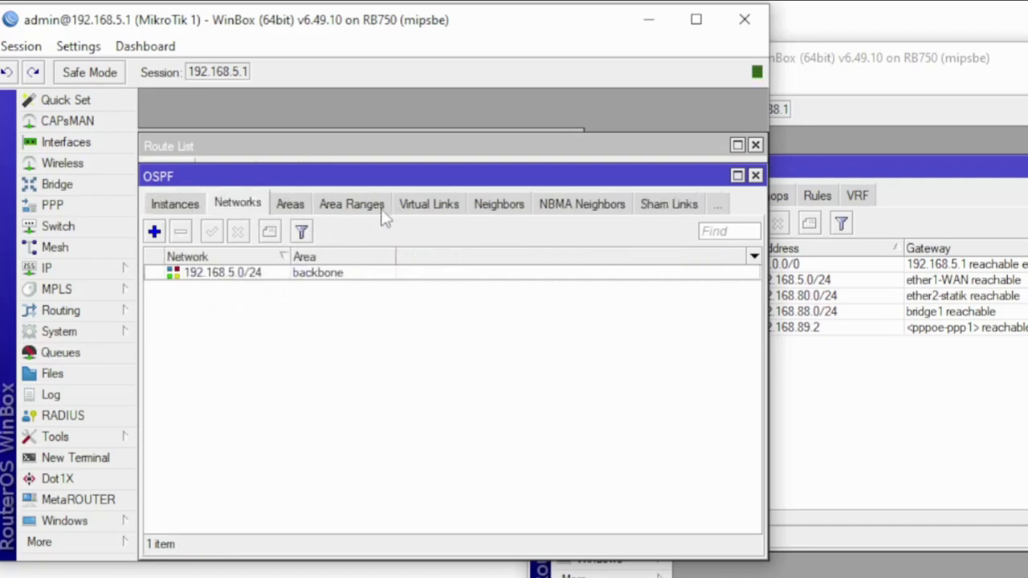
pyautogui.click(499, 205)
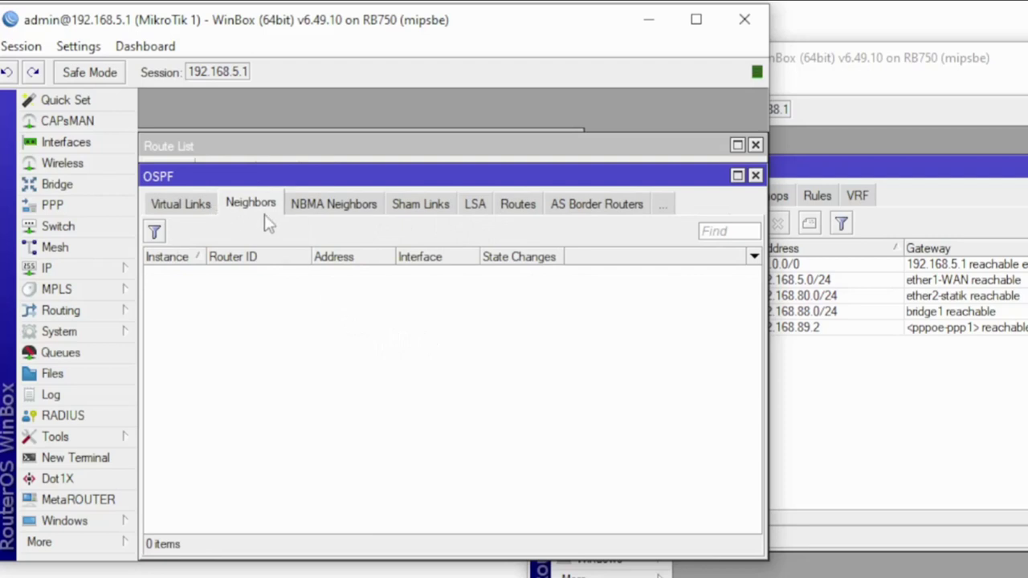
# Check the backbone area has one active interface and no OSPF neighbors yet
pyautogui.click(197, 211)
pyautogui.click(195, 212)
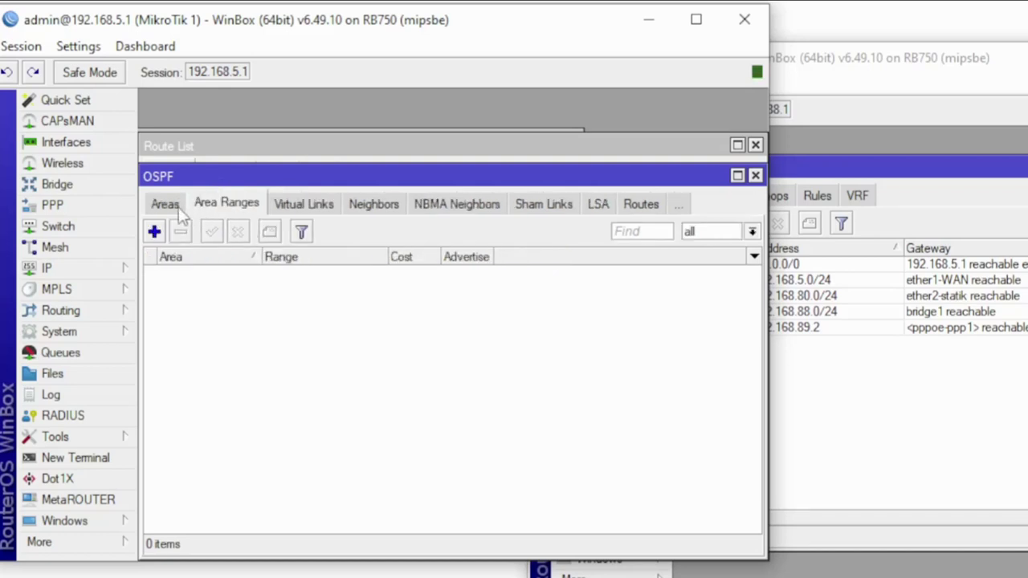
pyautogui.click(176, 213)
pyautogui.click(175, 207)
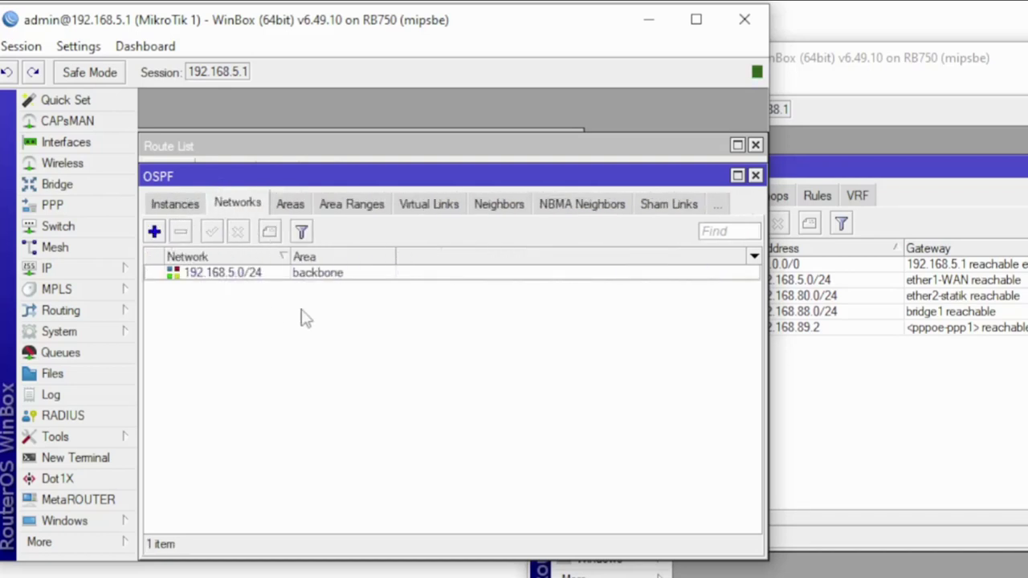
pyautogui.click(173, 206)
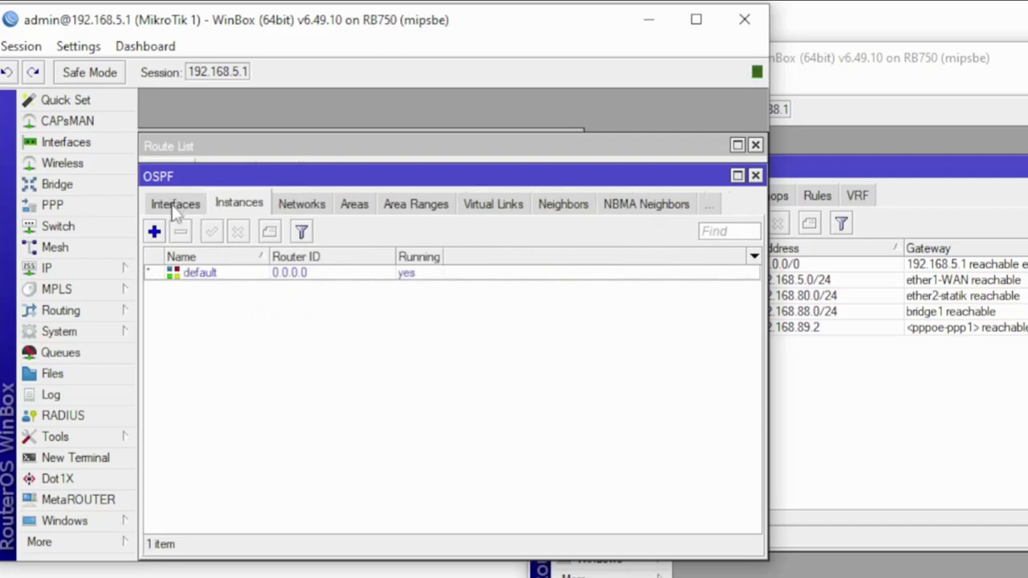
pyautogui.click(173, 205)
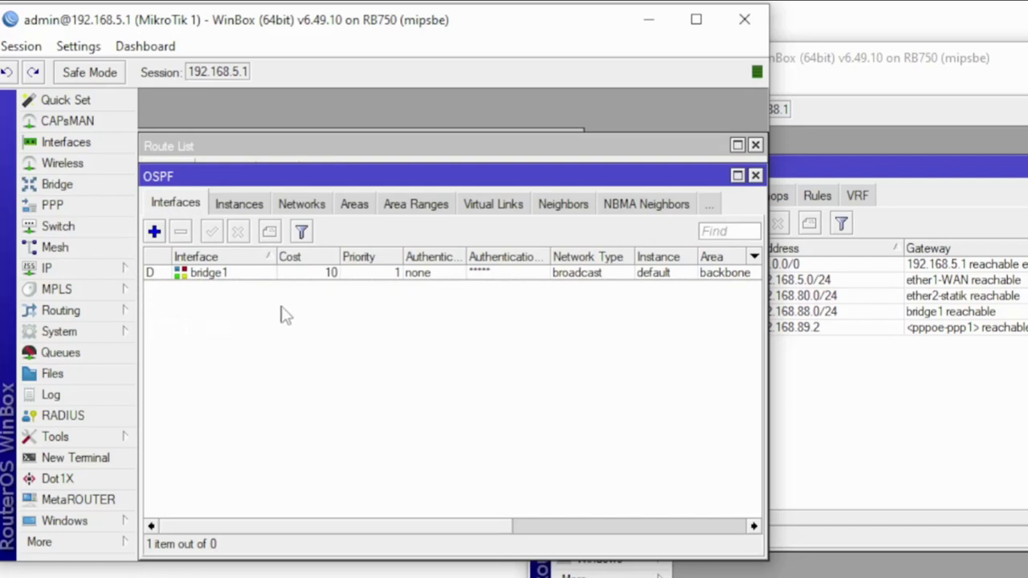
pyautogui.click(314, 206)
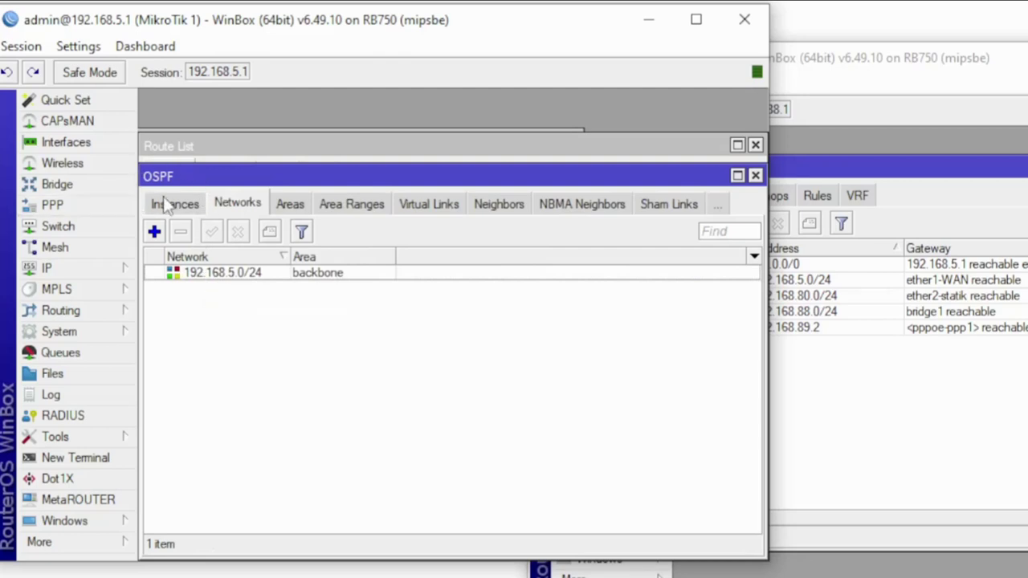
pyautogui.click(499, 205)
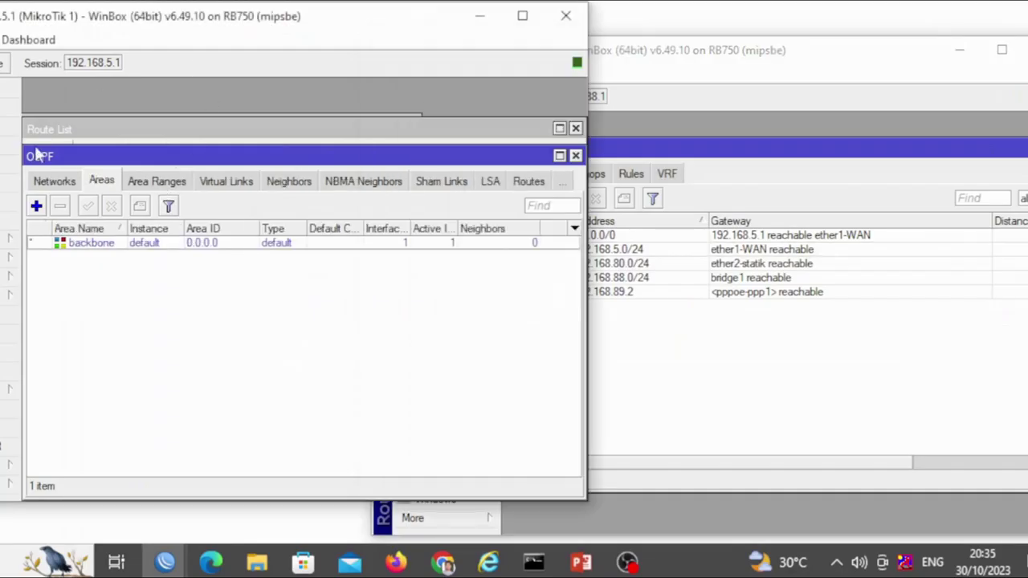
# Open MikroTik 2's OSPF Networks list
pyautogui.click(289, 181)
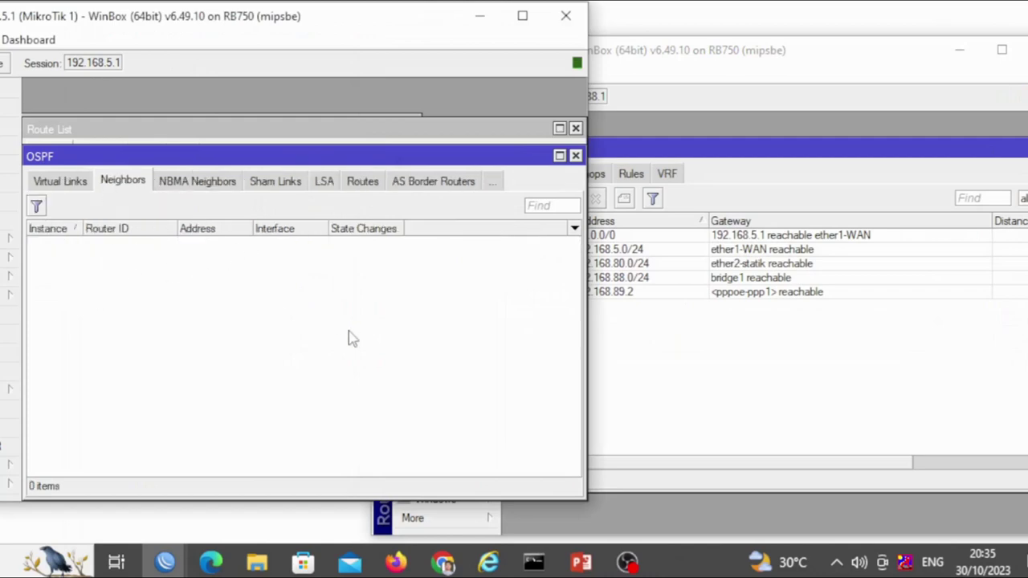
pyautogui.click(795, 403)
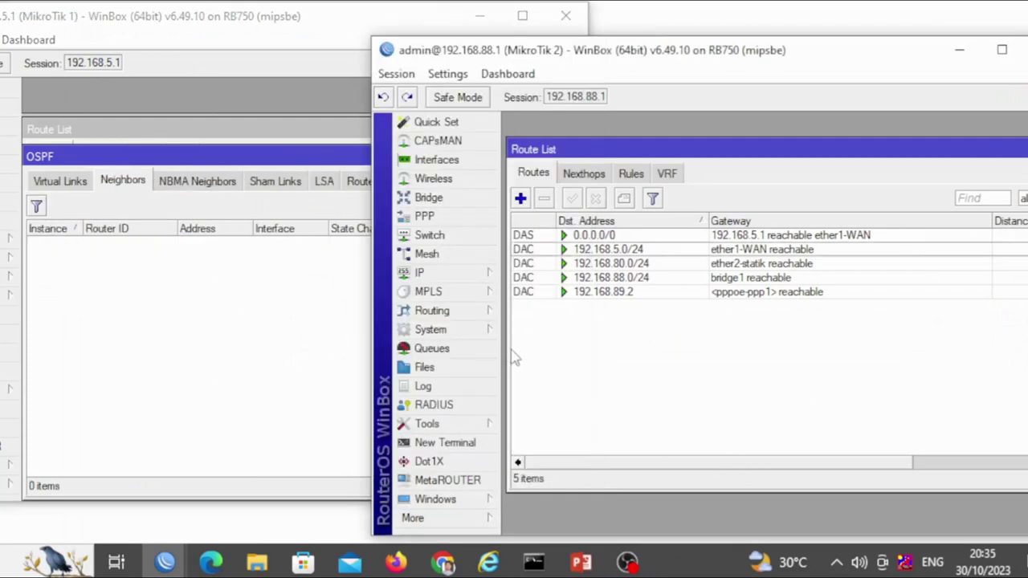
pyautogui.click(470, 313)
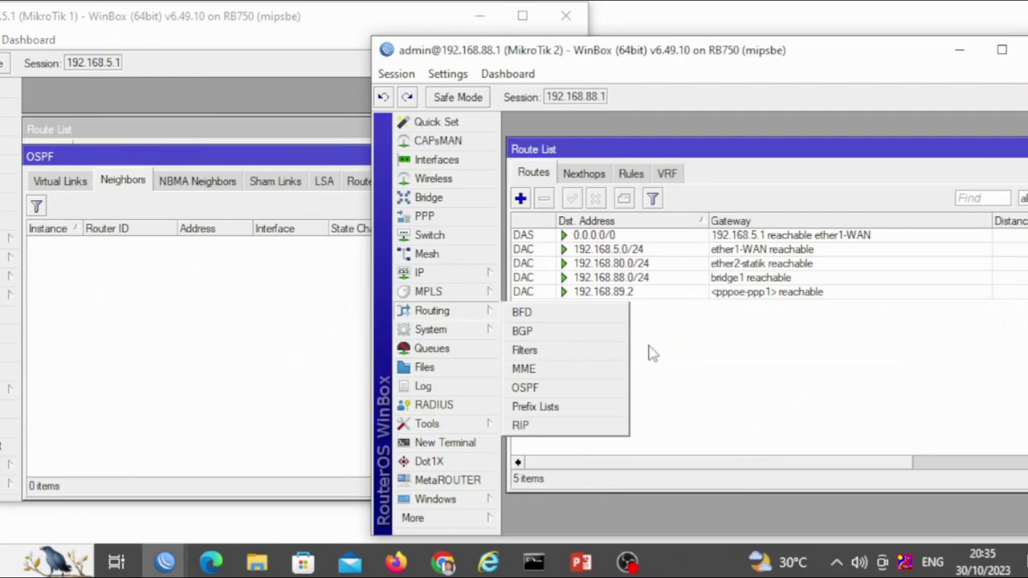
pyautogui.click(552, 391)
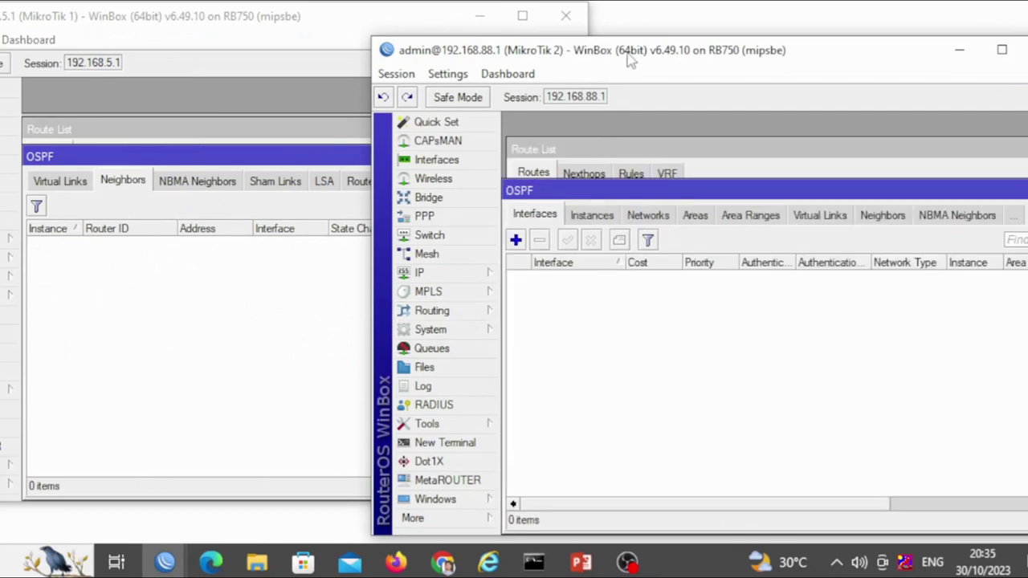
pyautogui.moveTo(627, 57); pyautogui.dragTo(523, 32)
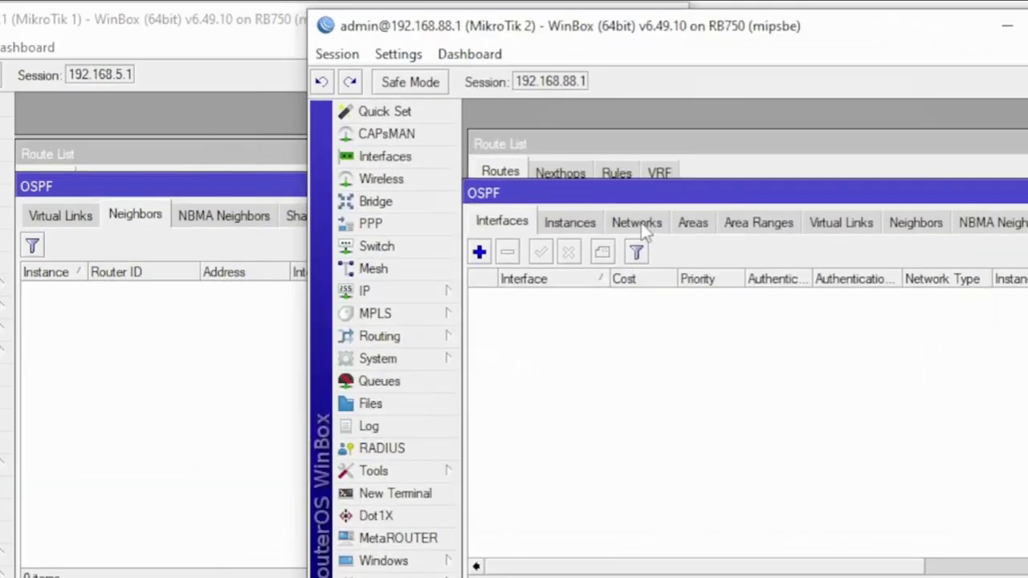
pyautogui.click(639, 223)
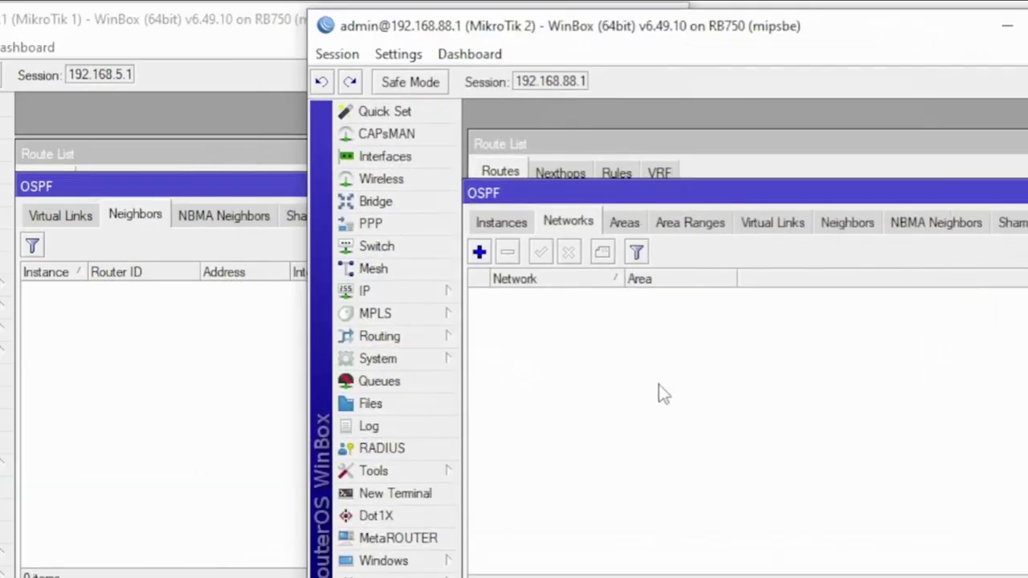
# Add OSPF network 192.168.5.0/24 in area backbone on MikroTik 2
pyautogui.click(479, 252)
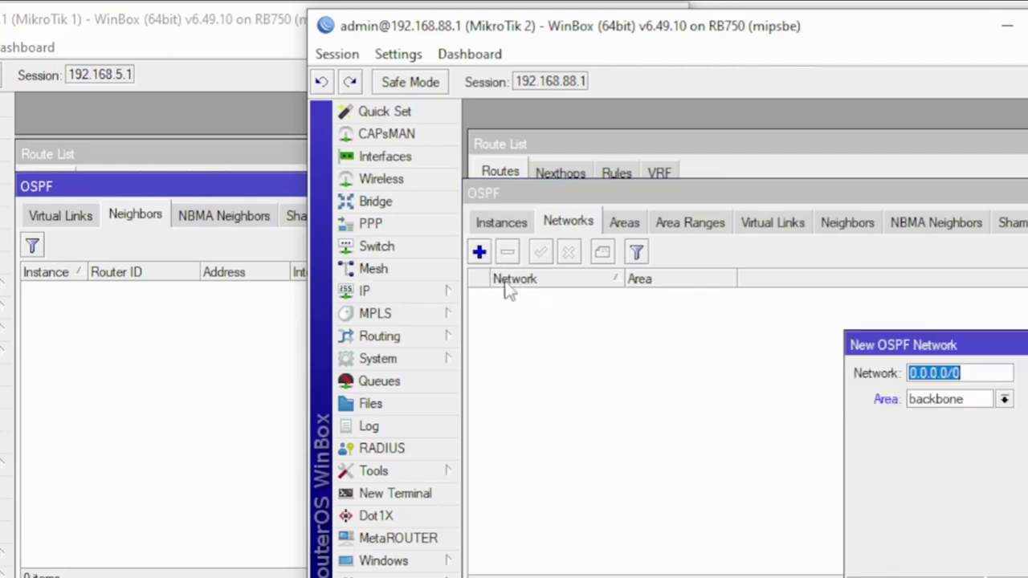
pyautogui.moveTo(916, 346); pyautogui.dragTo(562, 325)
pyautogui.write('192.1')
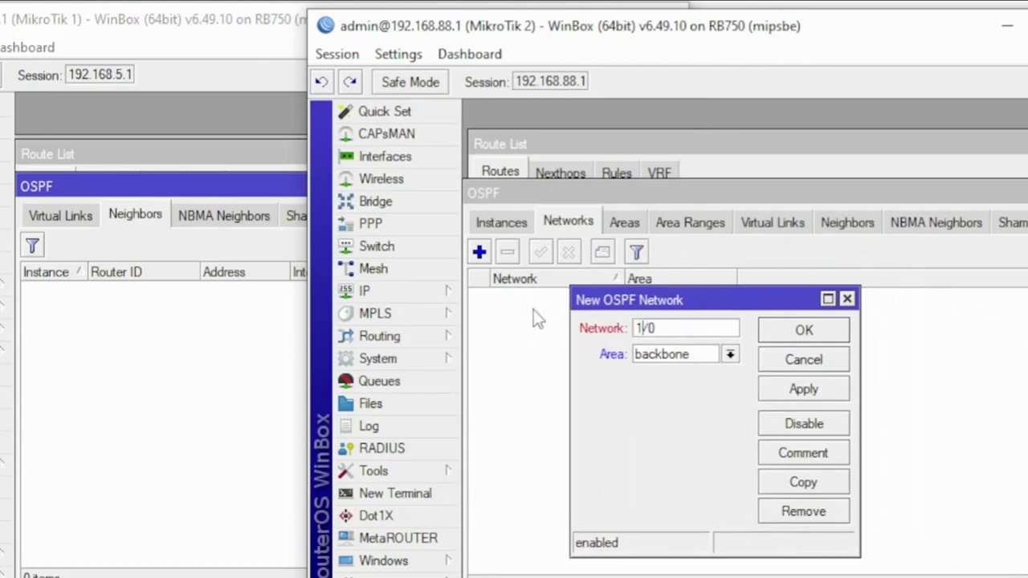
pyautogui.write('68.')
pyautogui.write('5.1')
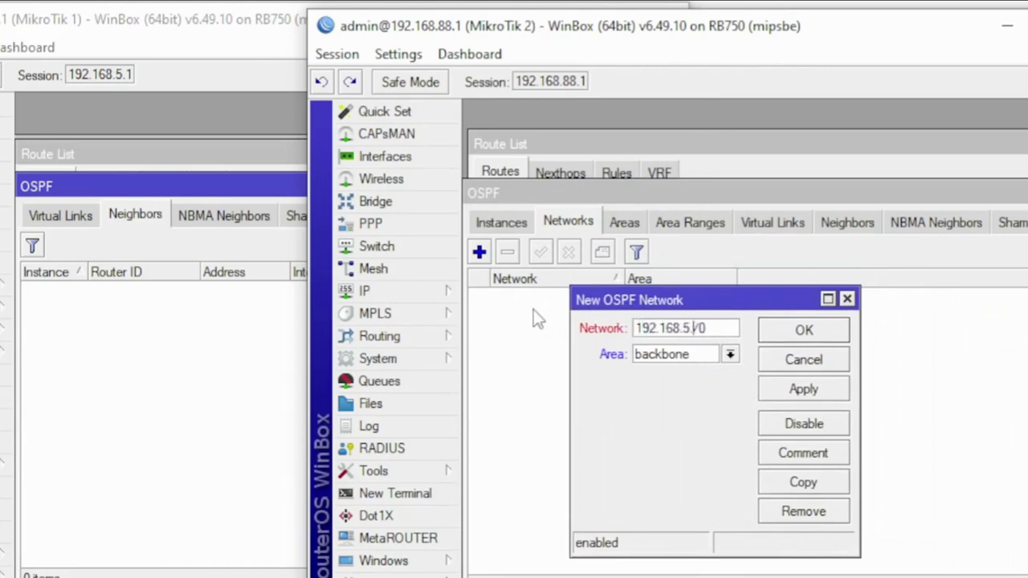
pyautogui.press('BackSpace')
pyautogui.write('0')
pyautogui.write('/24')
pyautogui.click(819, 391)
pyautogui.click(806, 332)
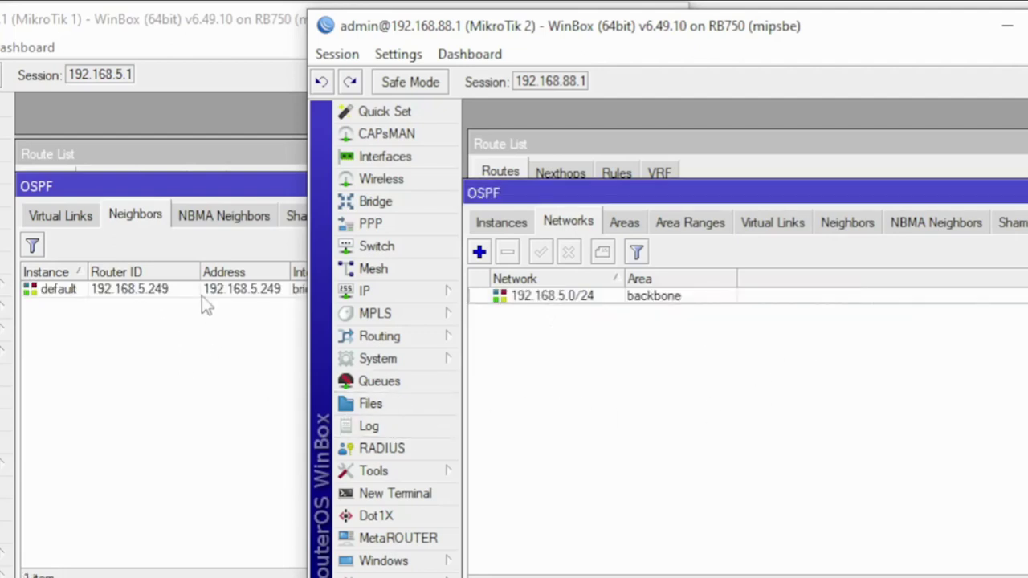
# Confirm MikroTik 2 sees OSPF neighbor 192.168.5.1, then bring MikroTik 1's window forward
pyautogui.click(848, 223)
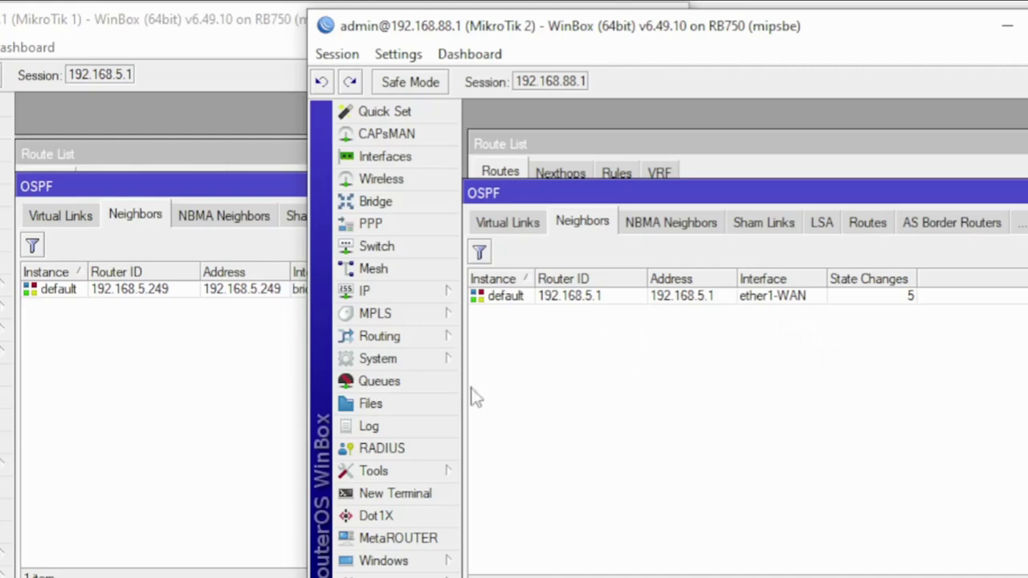
pyautogui.click(530, 231)
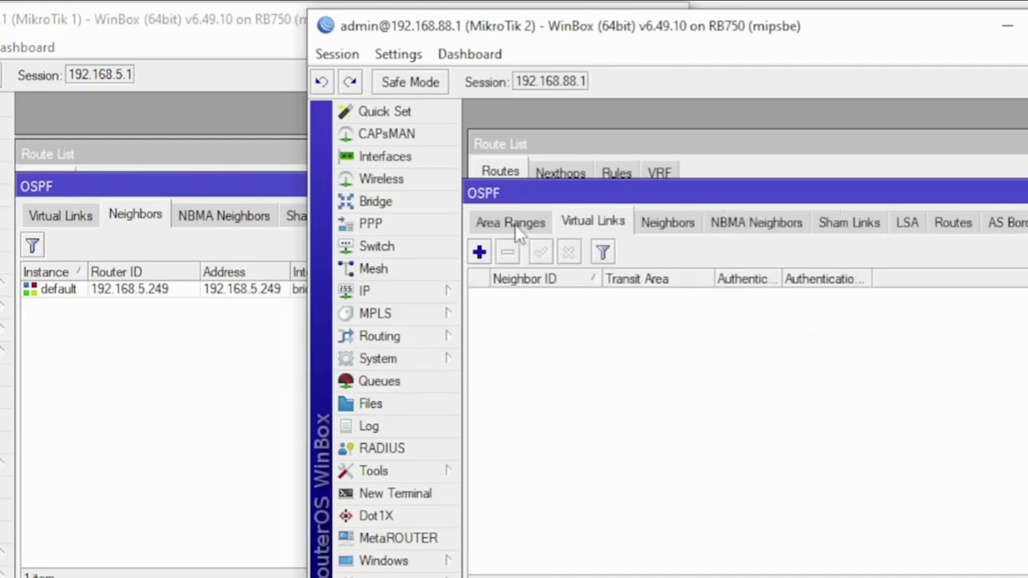
pyautogui.click(518, 229)
pyautogui.click(500, 228)
pyautogui.click(501, 224)
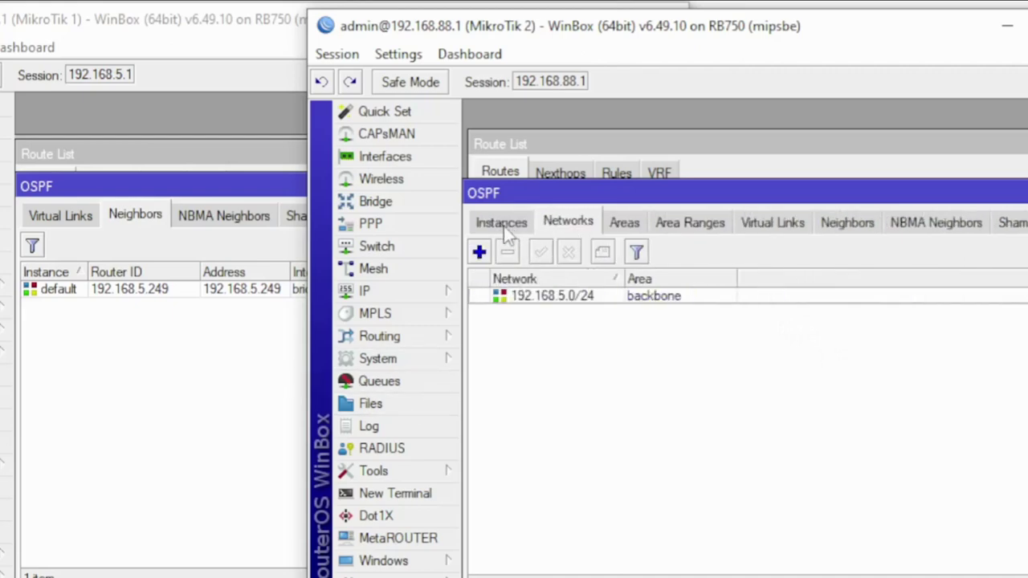
pyautogui.click(501, 225)
pyautogui.click(499, 225)
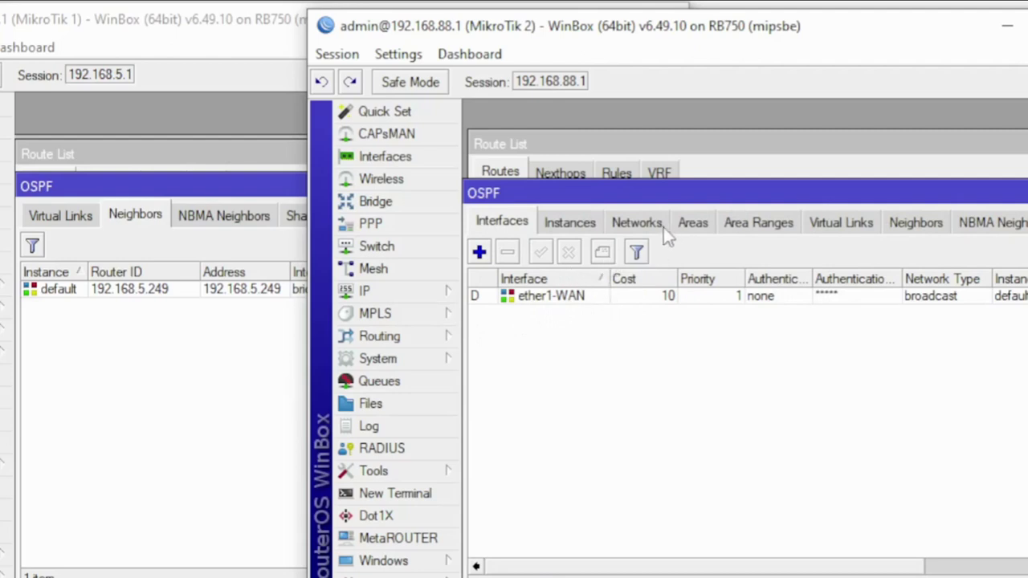
pyautogui.click(637, 224)
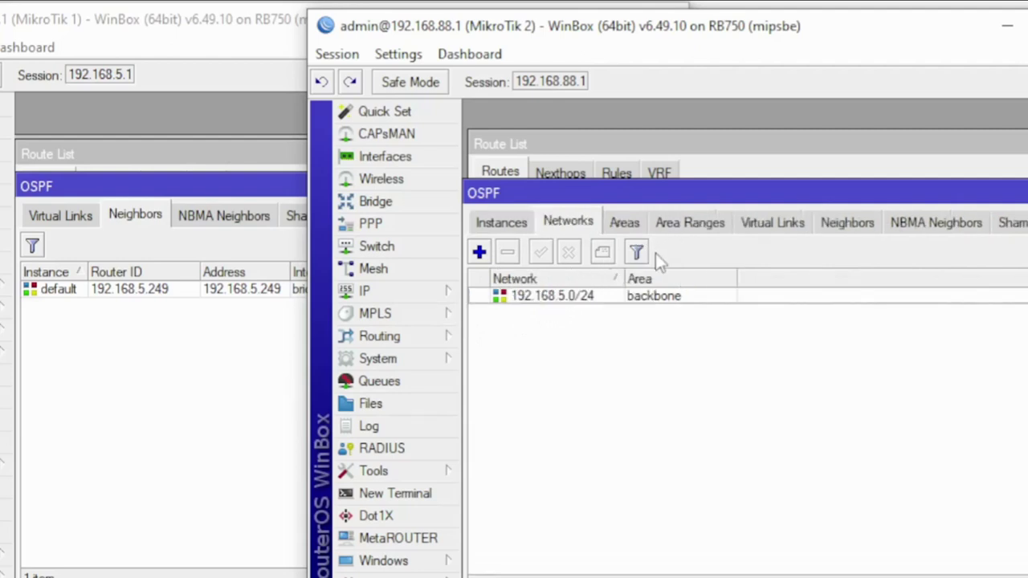
pyautogui.click(174, 394)
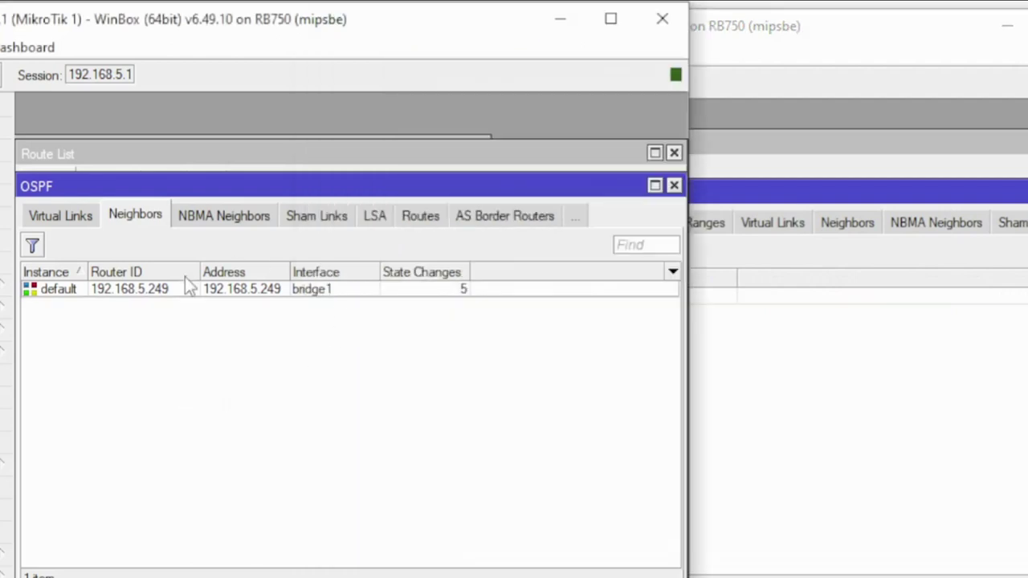
# Review MikroTik 1's OSPF areas, networks, instances, interfaces and neighbors, then bring its route list forward
pyautogui.click(67, 222)
pyautogui.click(67, 221)
pyautogui.click(48, 213)
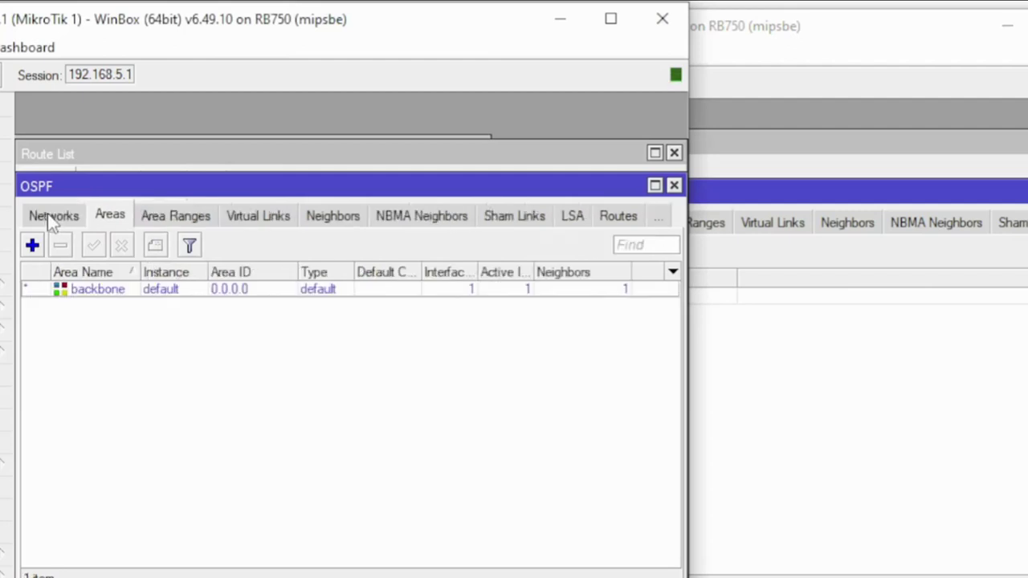
pyautogui.click(47, 215)
pyautogui.click(40, 219)
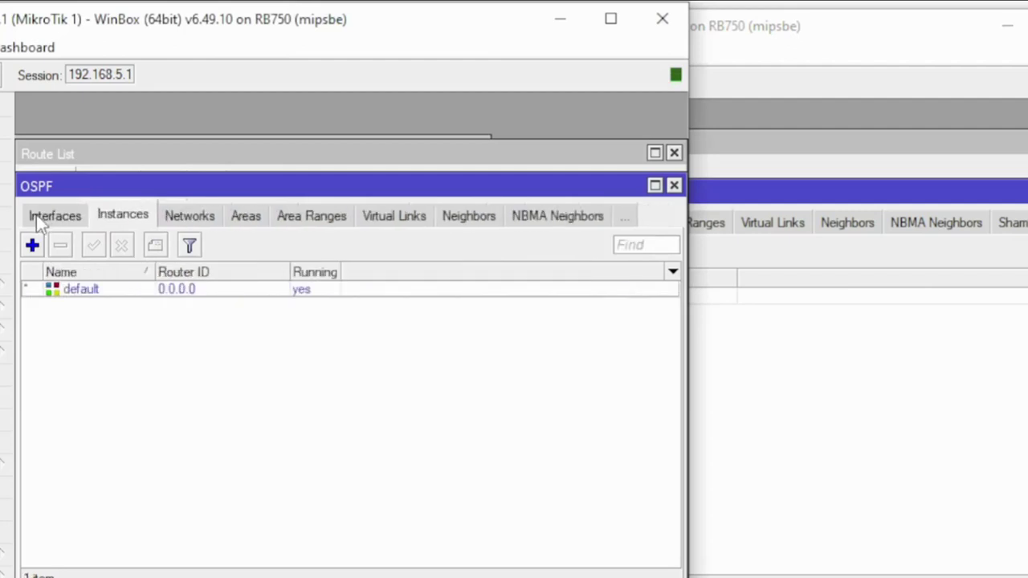
pyautogui.click(36, 214)
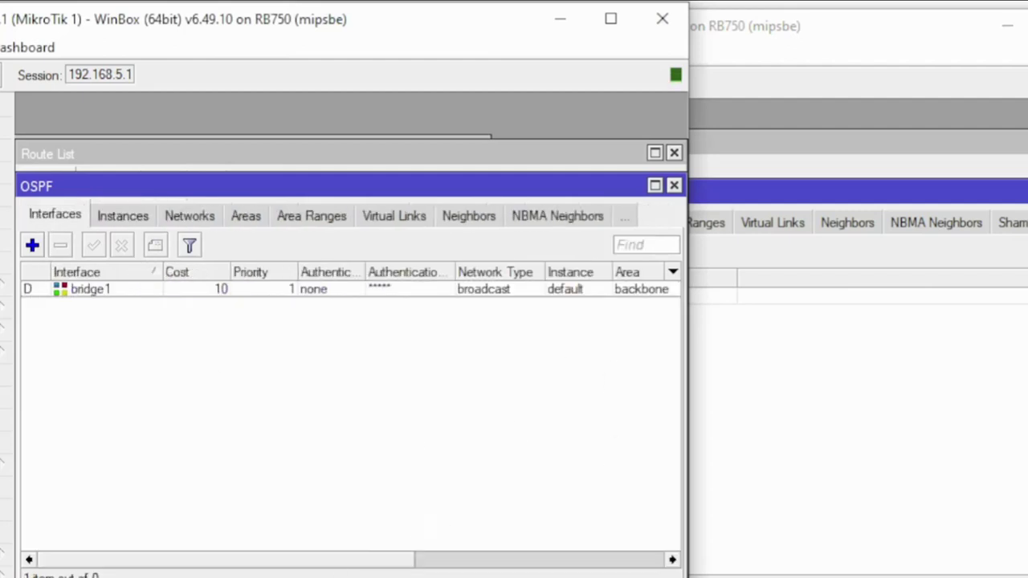
pyautogui.moveTo(201, 564); pyautogui.dragTo(137, 521)
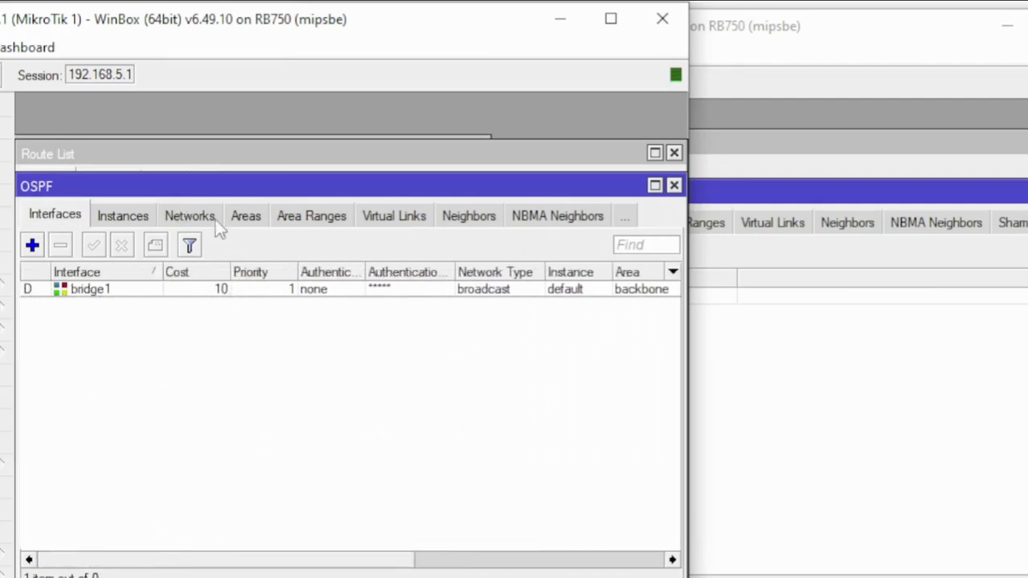
pyautogui.click(466, 217)
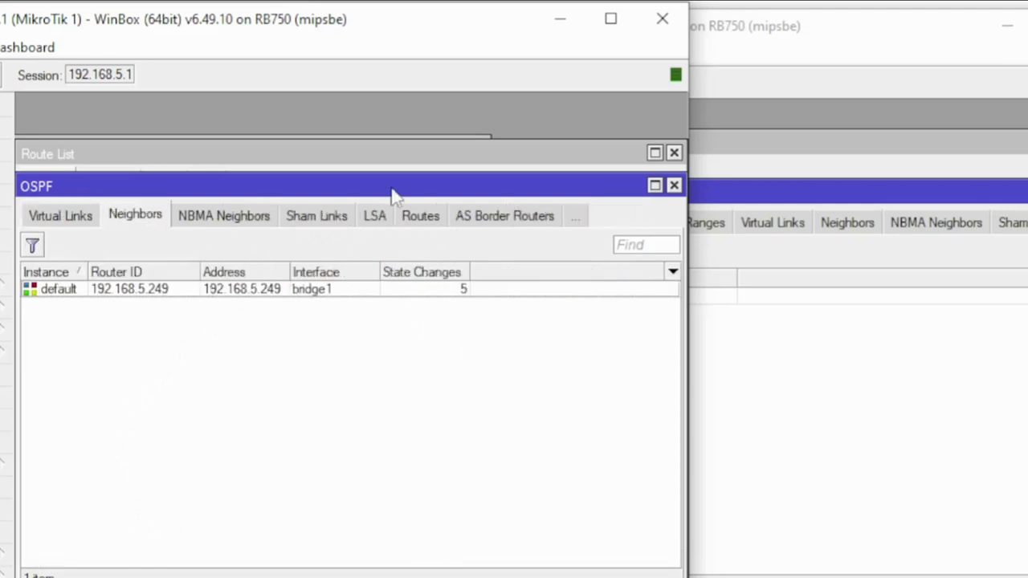
pyautogui.click(401, 155)
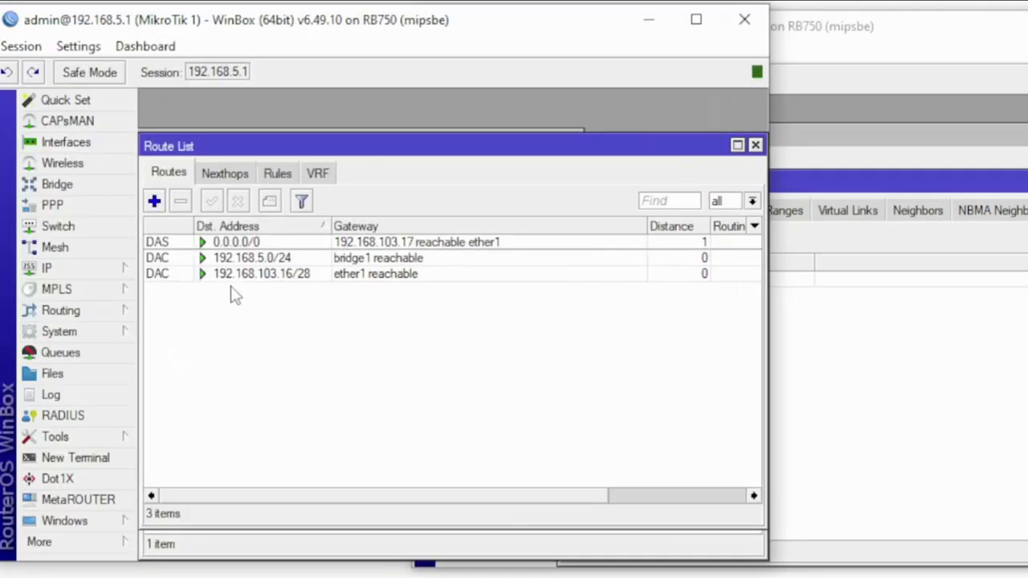
pyautogui.click(863, 48)
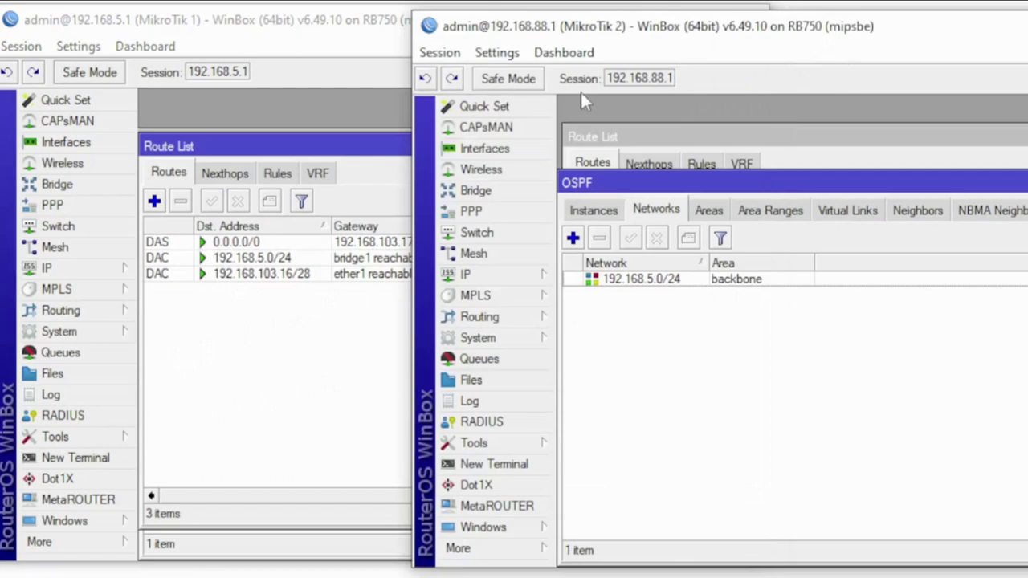
pyautogui.click(239, 328)
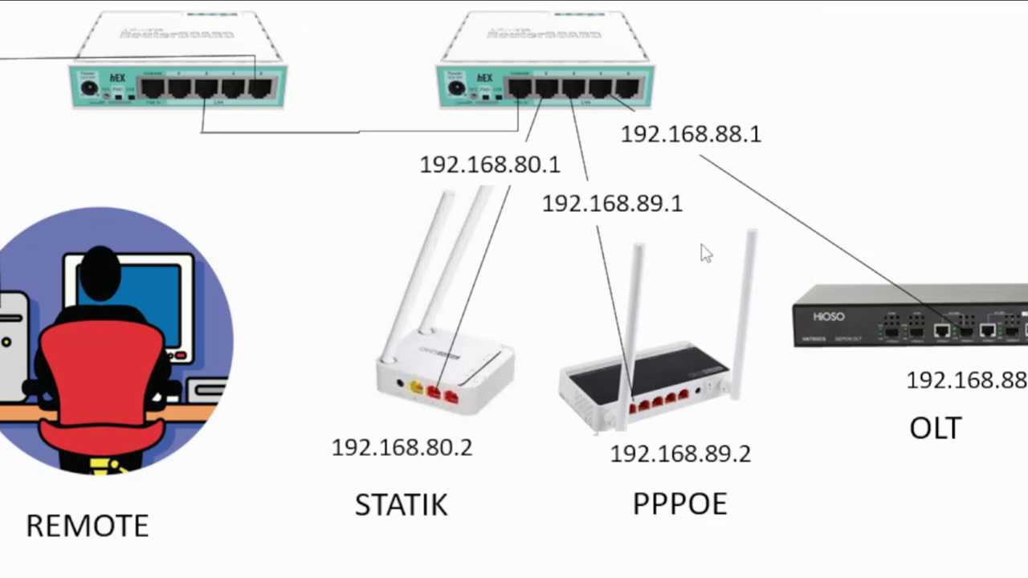
pyautogui.hotkey('alt', 'Tab')
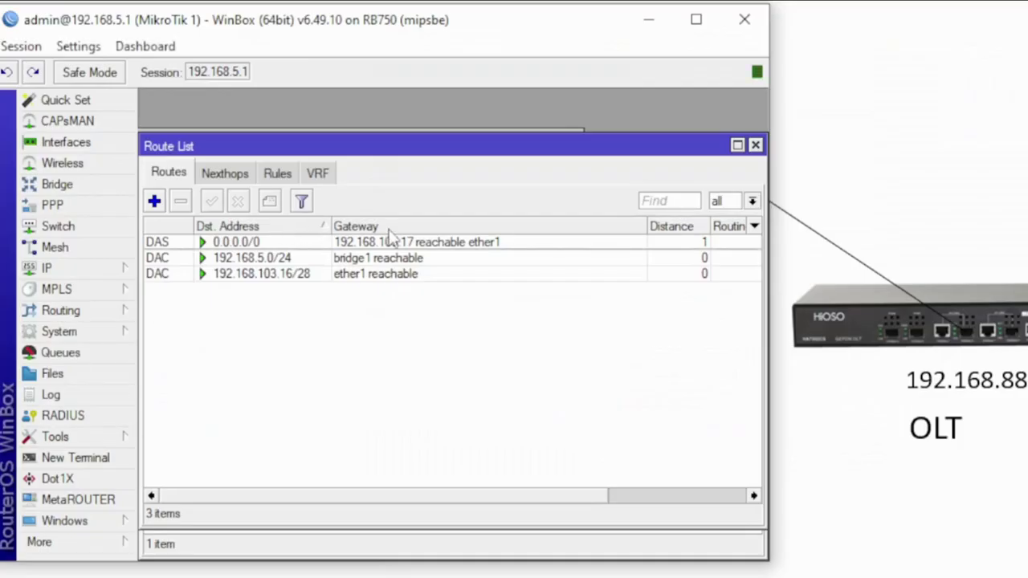
pyautogui.hotkey('alt', 'Tab')
pyautogui.press('Tab')
# Ping 192.168.80.2 from MikroTik 1's terminal
pyautogui.click(213, 362)
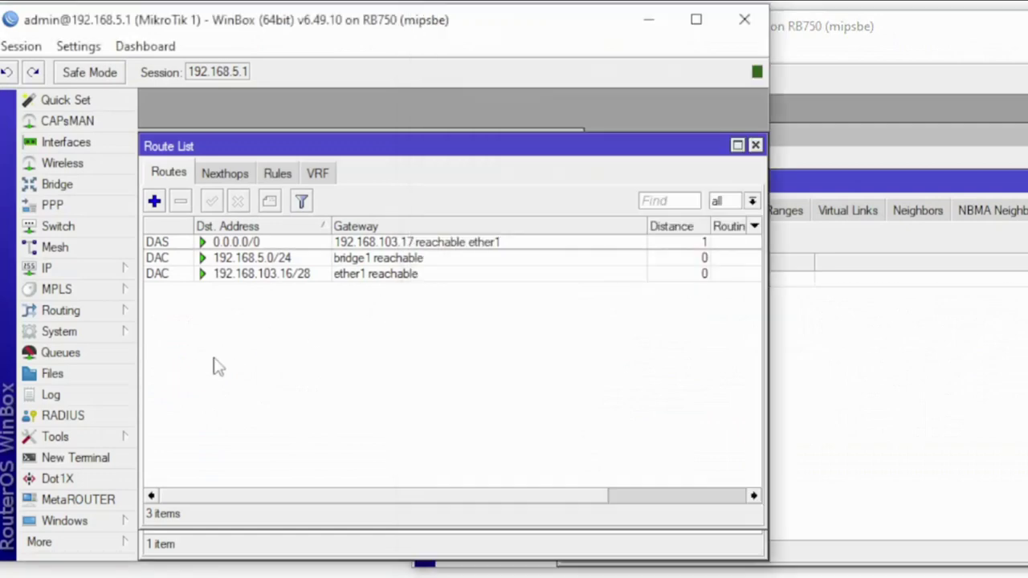
pyautogui.click(95, 463)
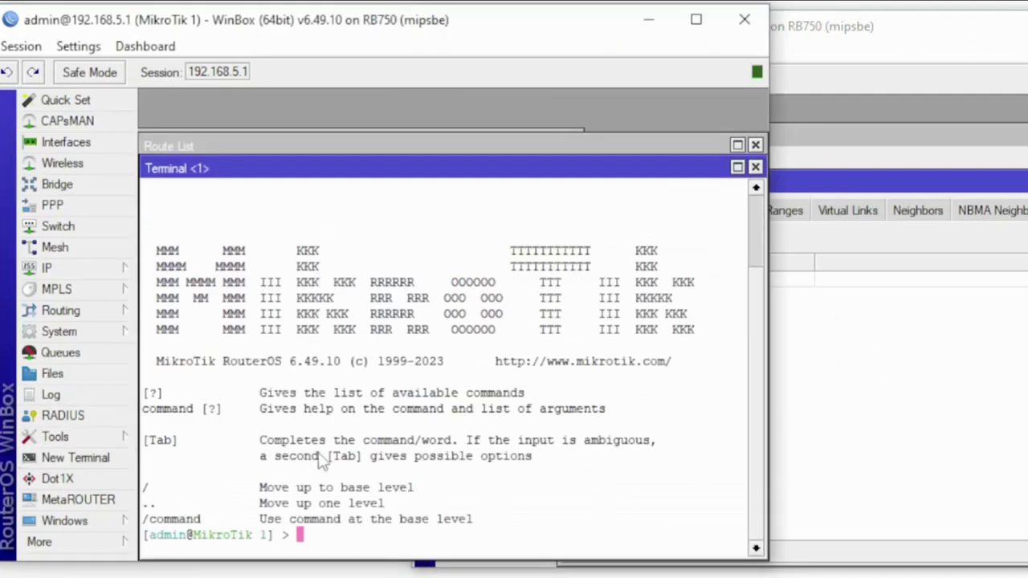
pyautogui.write('eING')
pyautogui.press('BackSpace')
pyautogui.press('BackSpace')
pyautogui.press('BackSpace')
pyautogui.press('BackSpace')
pyautogui.write('ping 192')
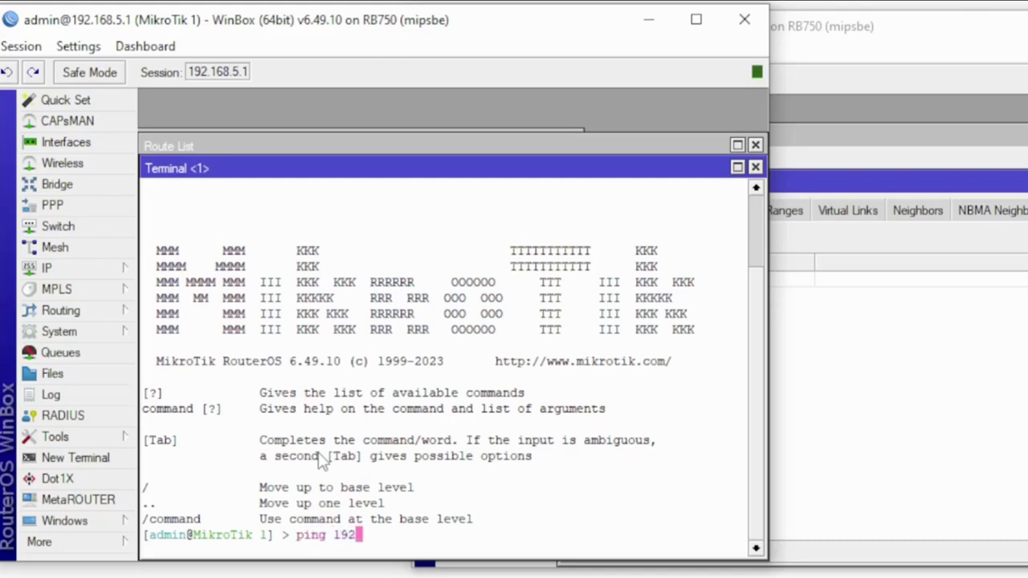
pyautogui.write('.168.80.2')
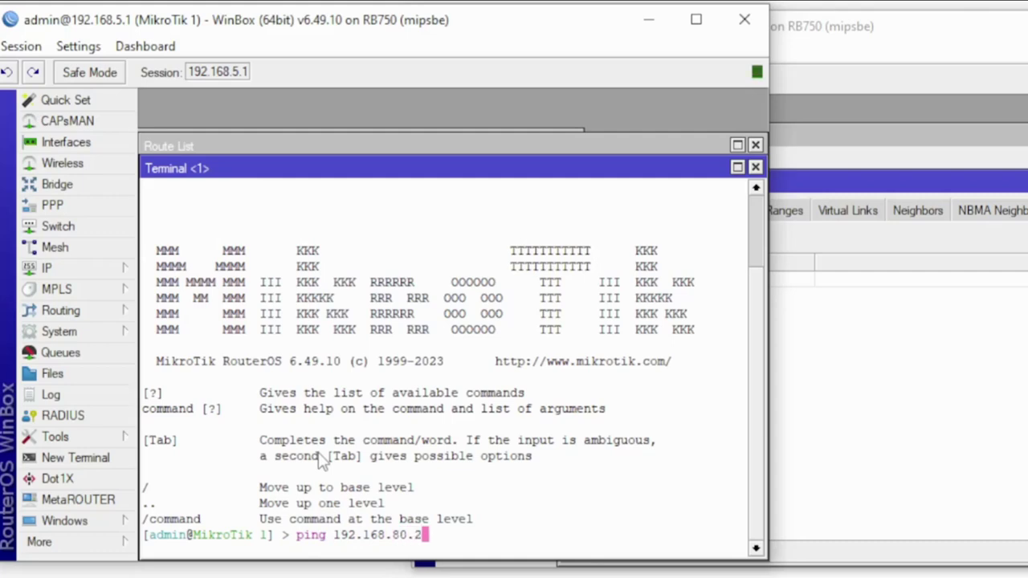
pyautogui.press('Return')
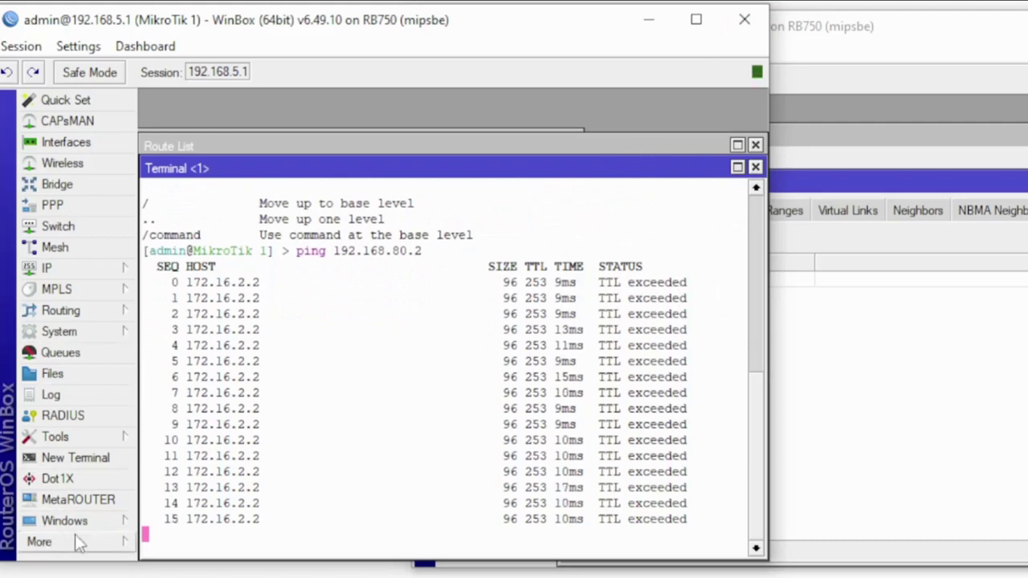
# Compare the failing ping output with the route list, which has no 192.168.80.0/24 route
pyautogui.click(423, 145)
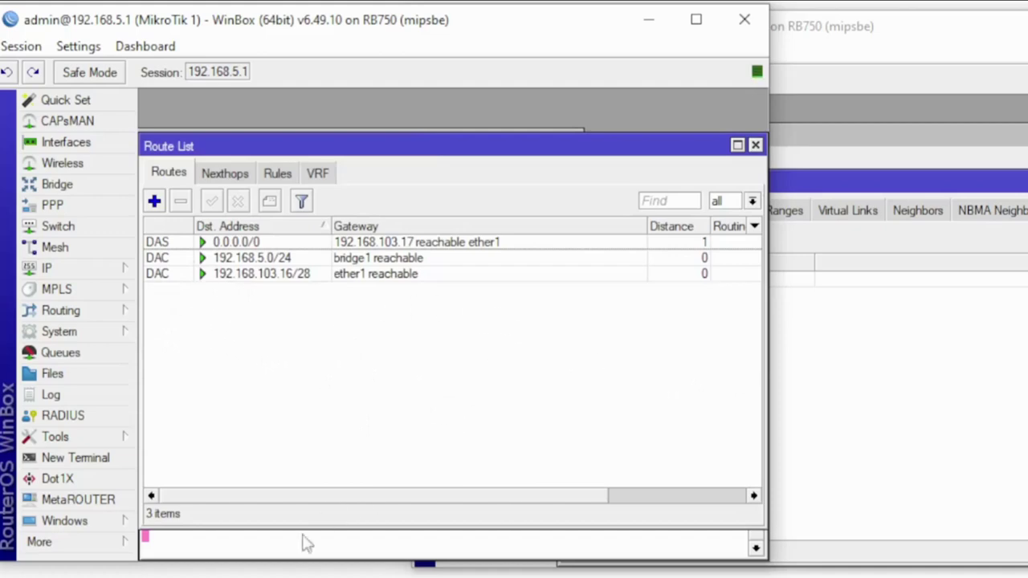
pyautogui.click(268, 548)
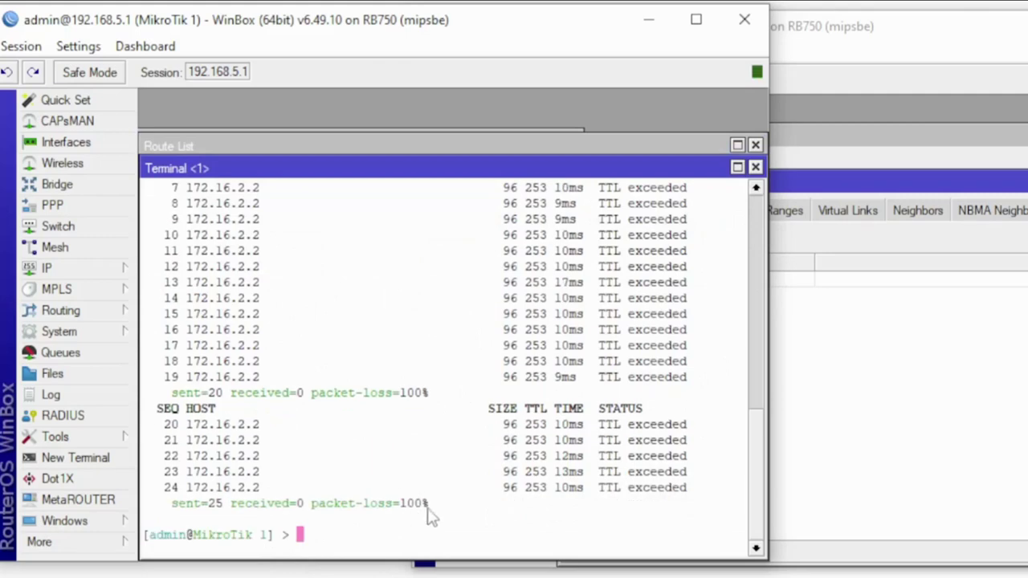
pyautogui.click(271, 147)
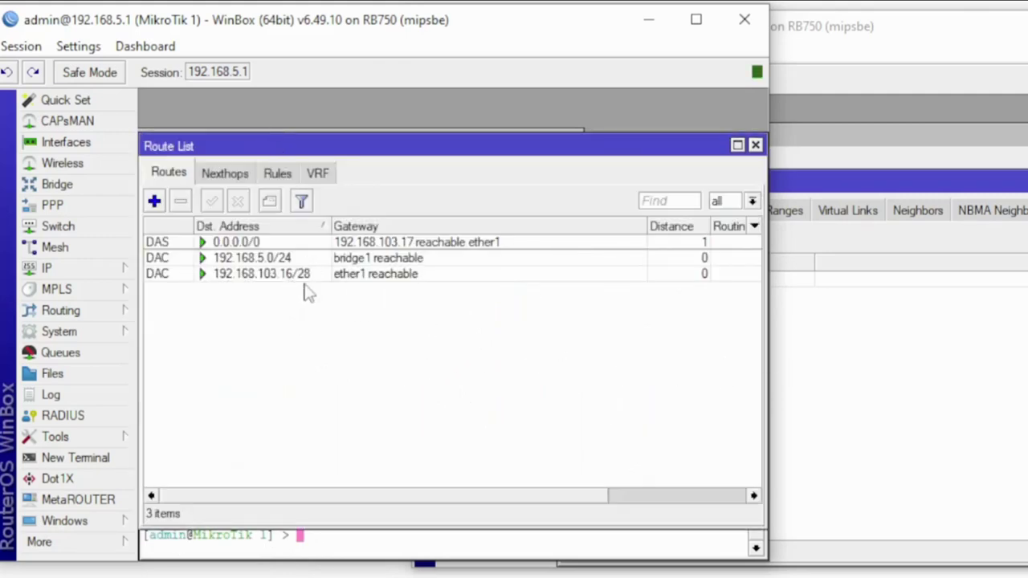
# On MikroTik 2, add OSPF network 192.168.80.0/24 in area backbone and apply it
pyautogui.click(911, 369)
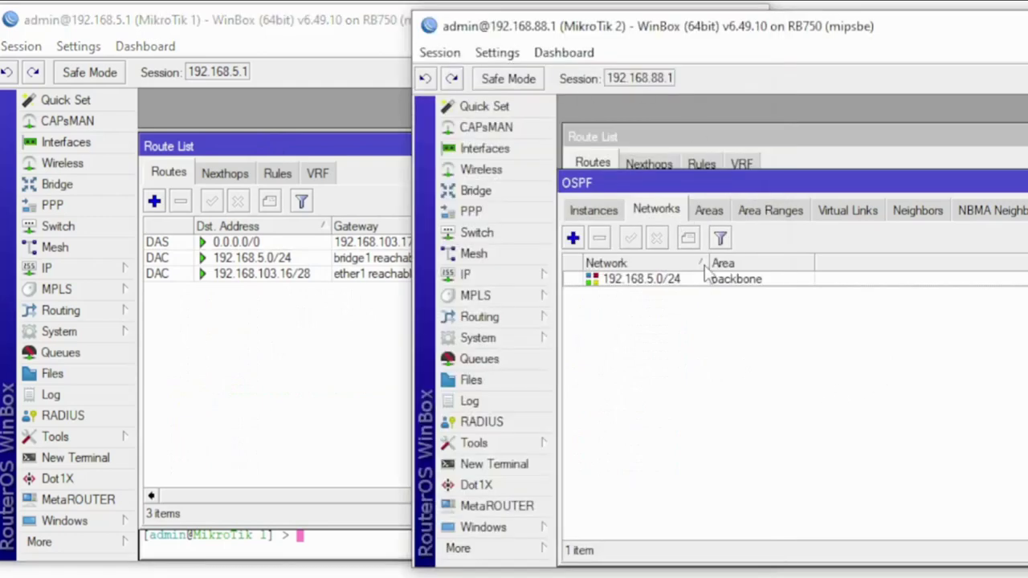
pyautogui.click(573, 239)
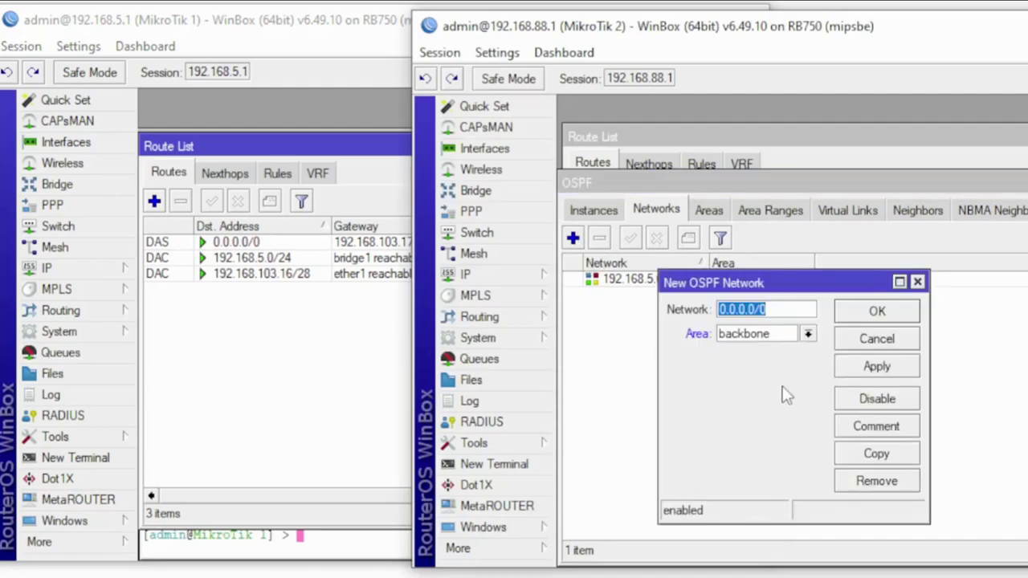
pyautogui.moveTo(778, 281); pyautogui.dragTo(642, 289)
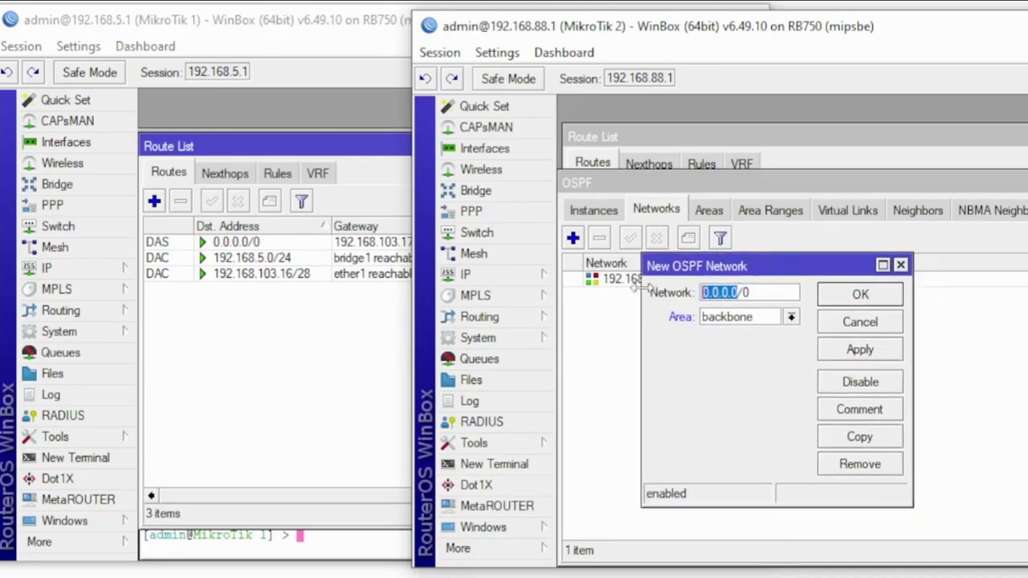
pyautogui.write('1')
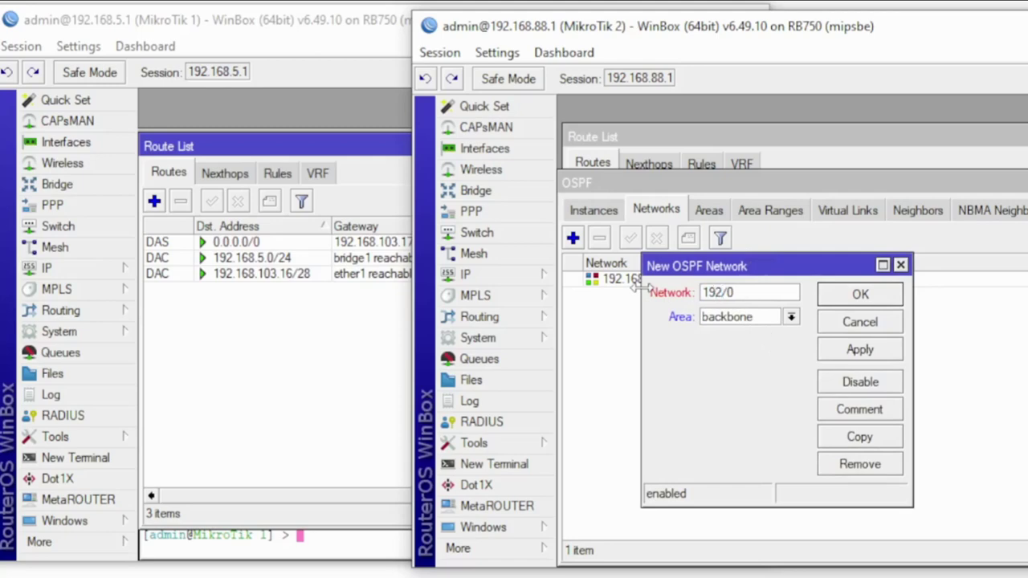
pyautogui.write('92.168.80.0')
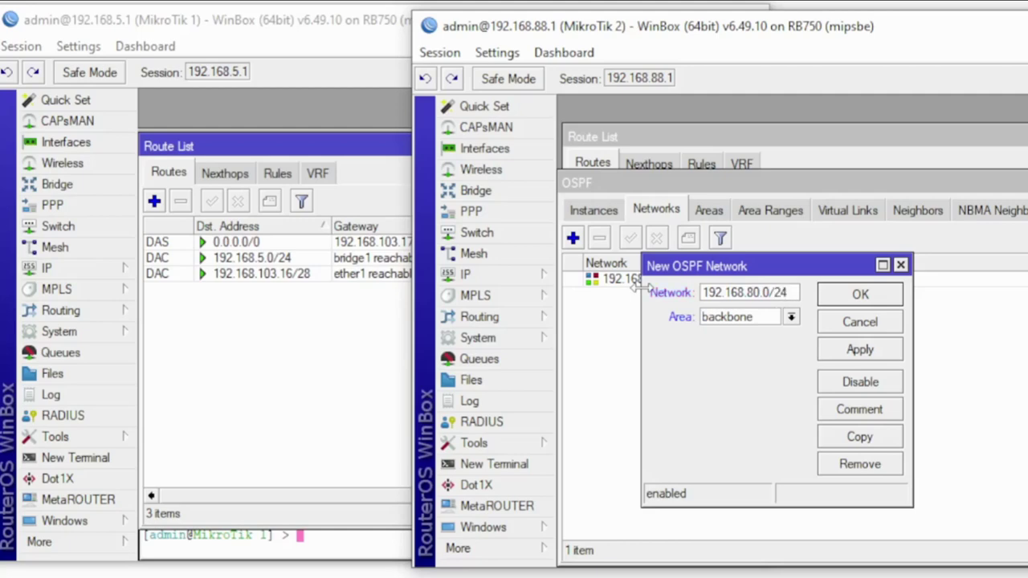
pyautogui.click(874, 352)
pyautogui.click(867, 296)
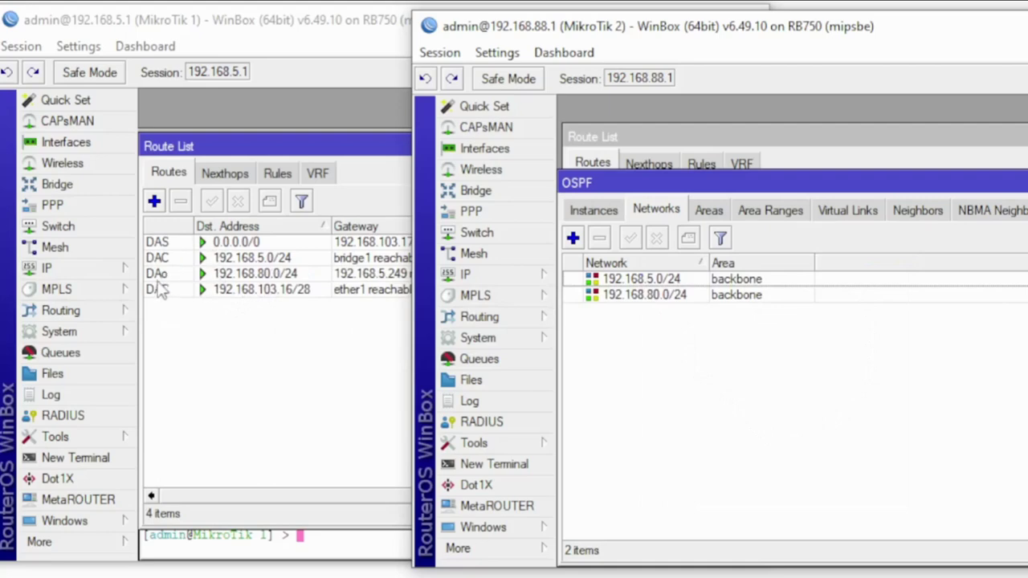
# Glance at MikroTik 1's routes, then review MikroTik 2's OSPF neighbors and areas
pyautogui.click(201, 326)
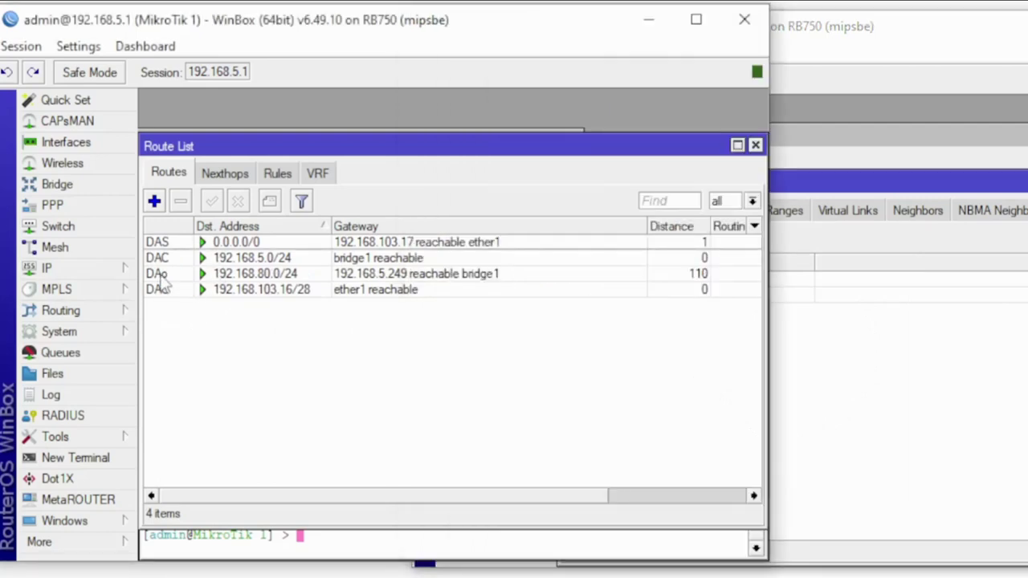
pyautogui.moveTo(163, 281)
pyautogui.click(1018, 384)
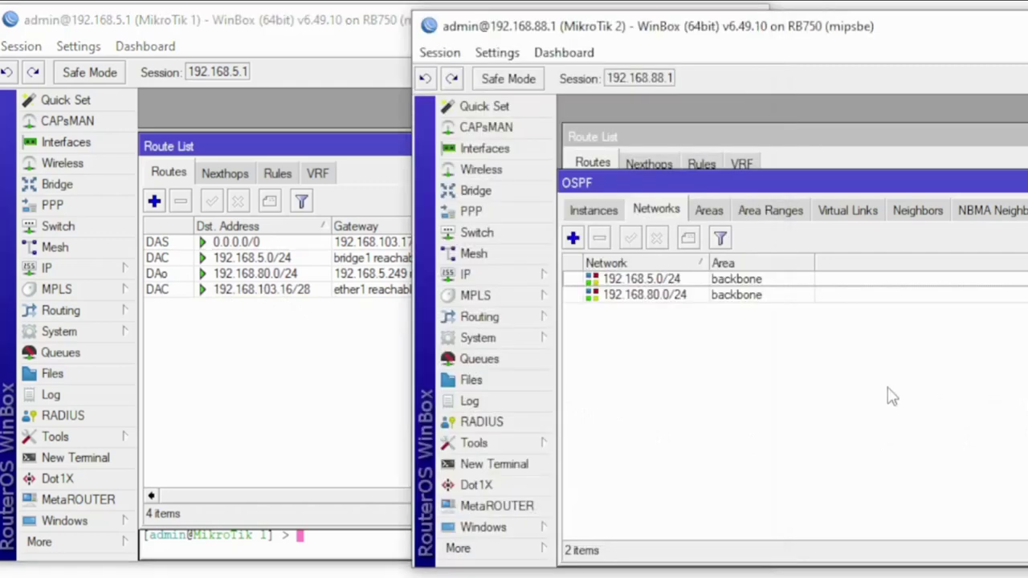
pyautogui.click(915, 210)
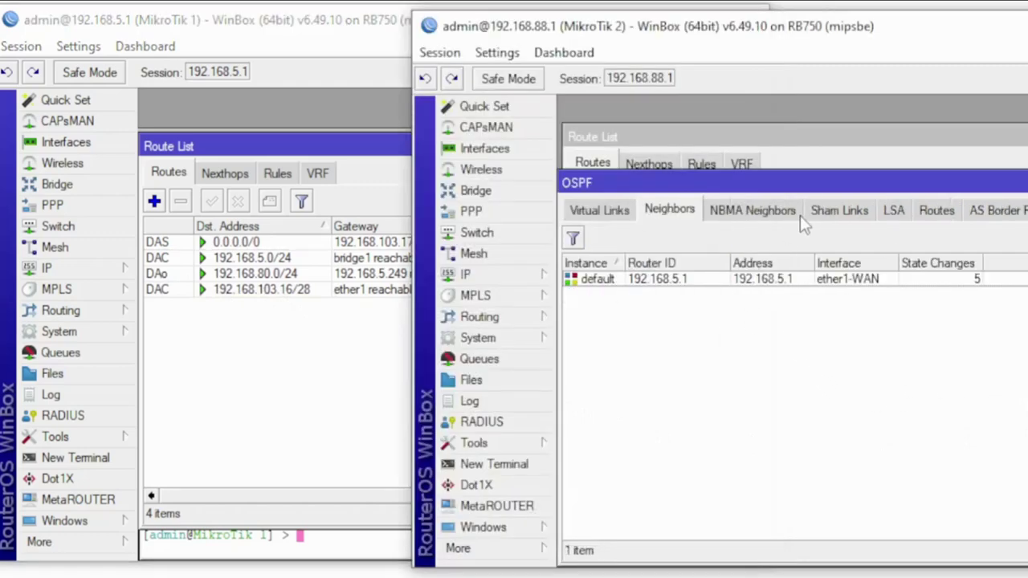
pyautogui.click(594, 213)
pyautogui.click(594, 214)
pyautogui.click(594, 213)
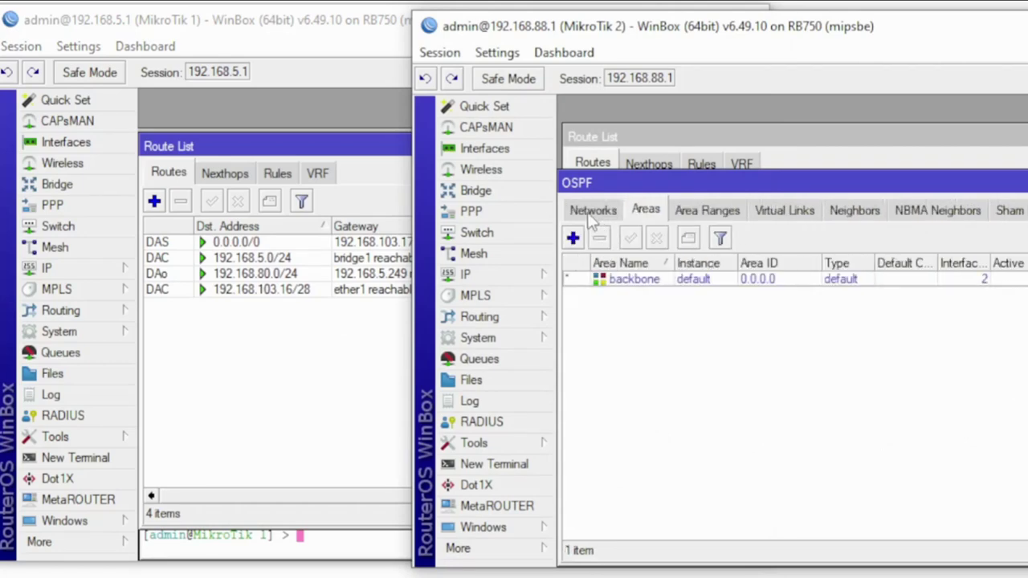
# Review MikroTik 2's OSPF networks, interfaces, instances and neighbor list
pyautogui.click(594, 212)
pyautogui.click(588, 214)
pyautogui.click(599, 213)
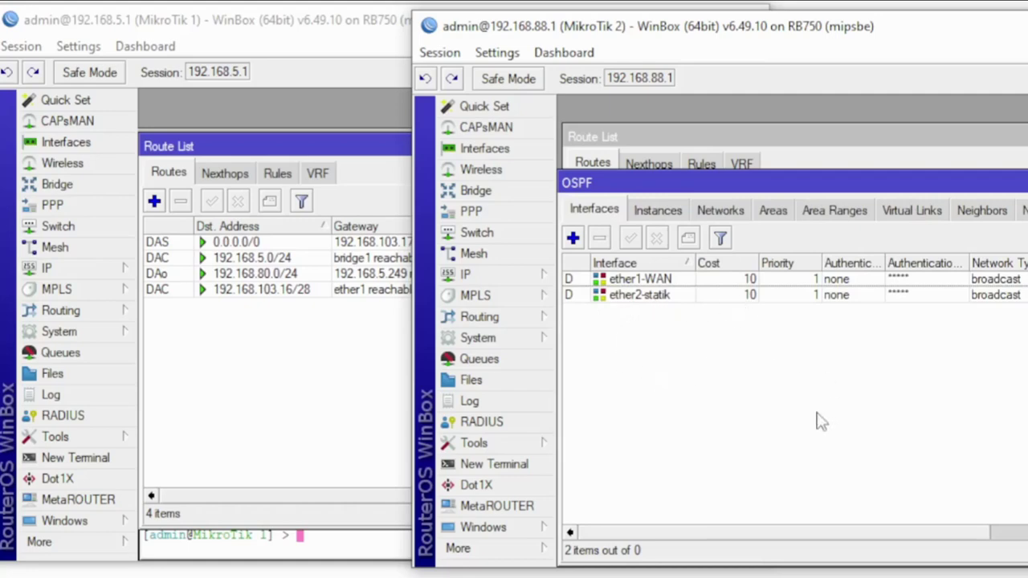
pyautogui.click(659, 210)
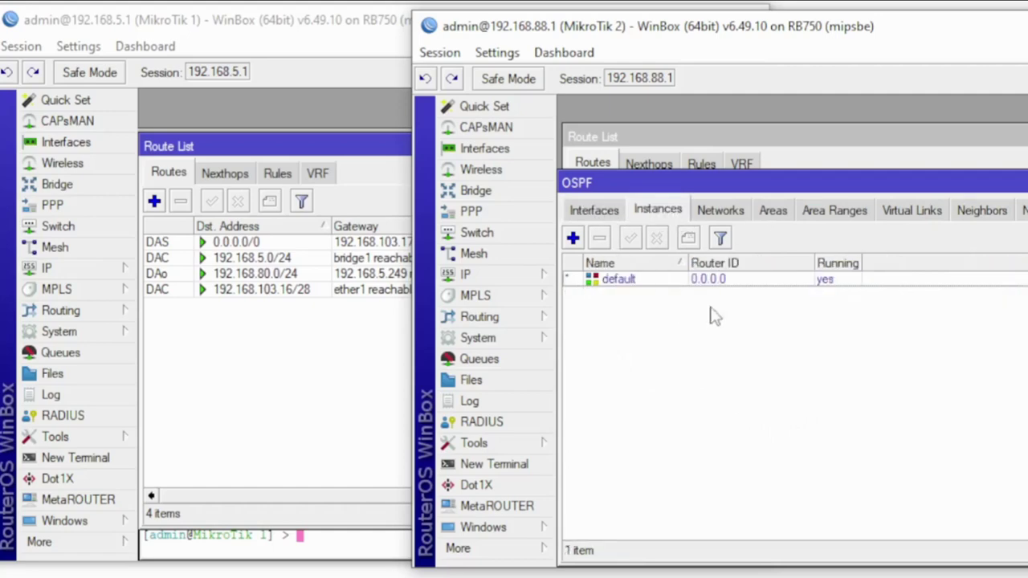
pyautogui.click(726, 211)
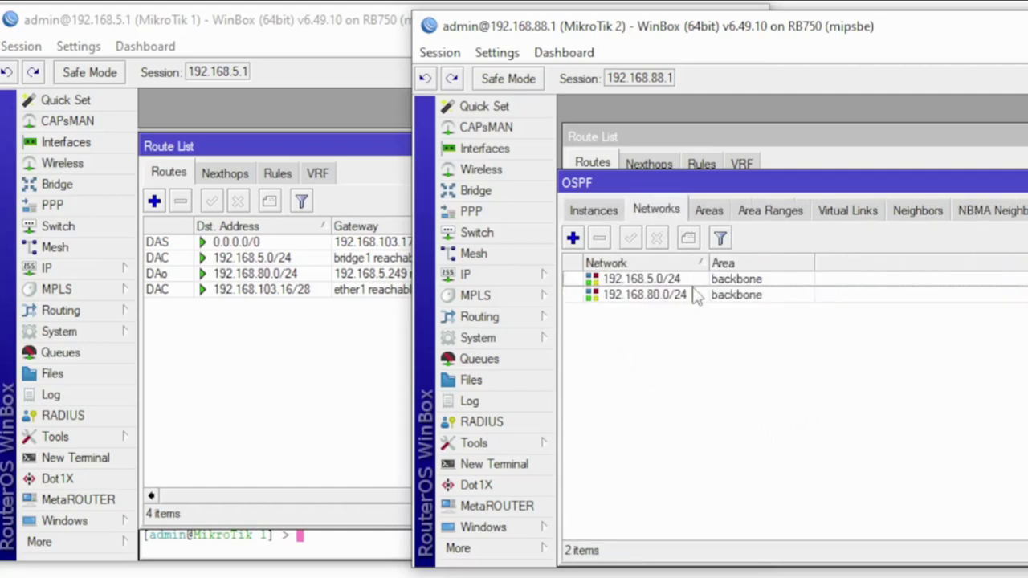
pyautogui.click(930, 215)
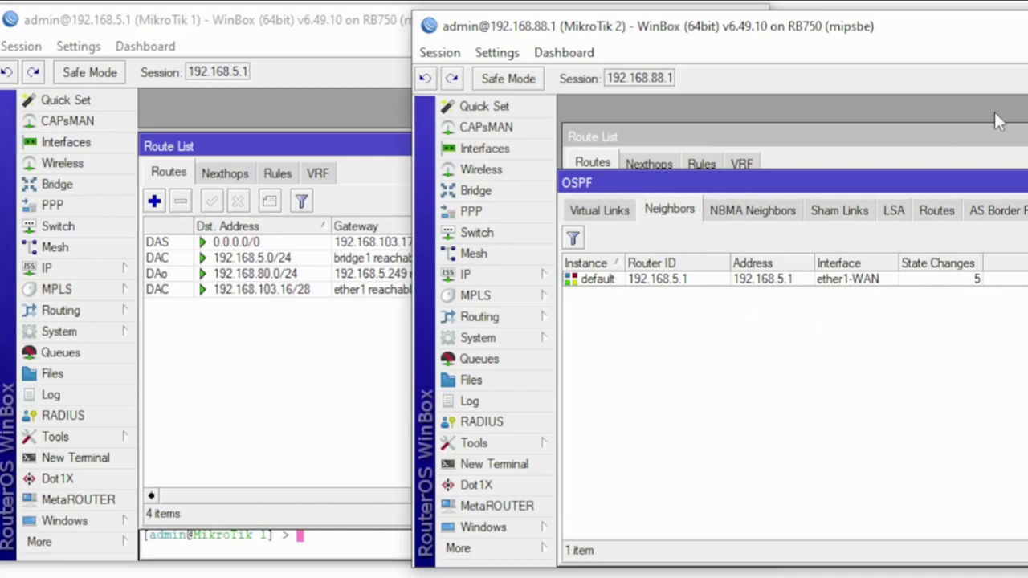
pyautogui.scroll(3, 594, 210)
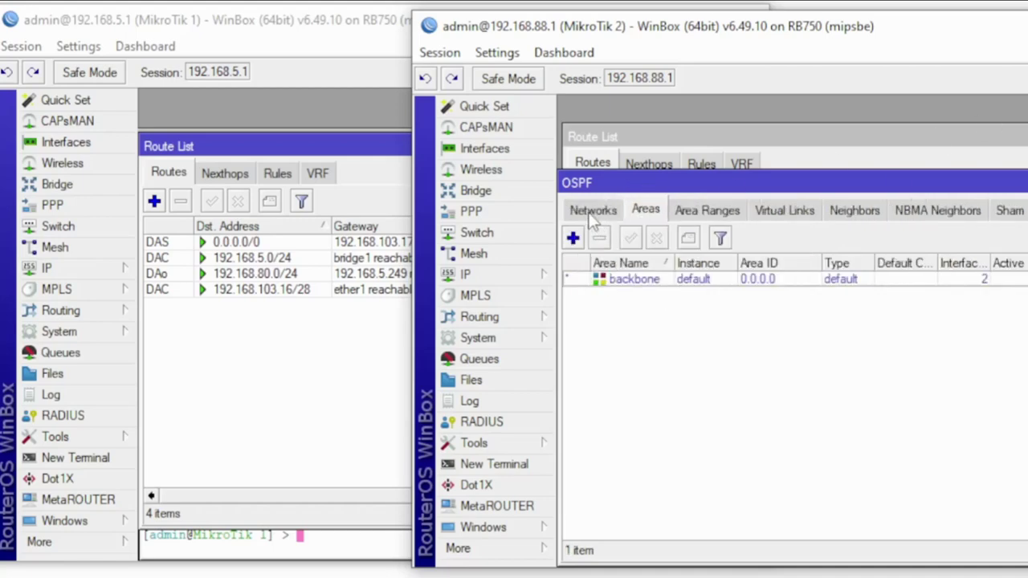
pyautogui.scroll(1, 591, 217)
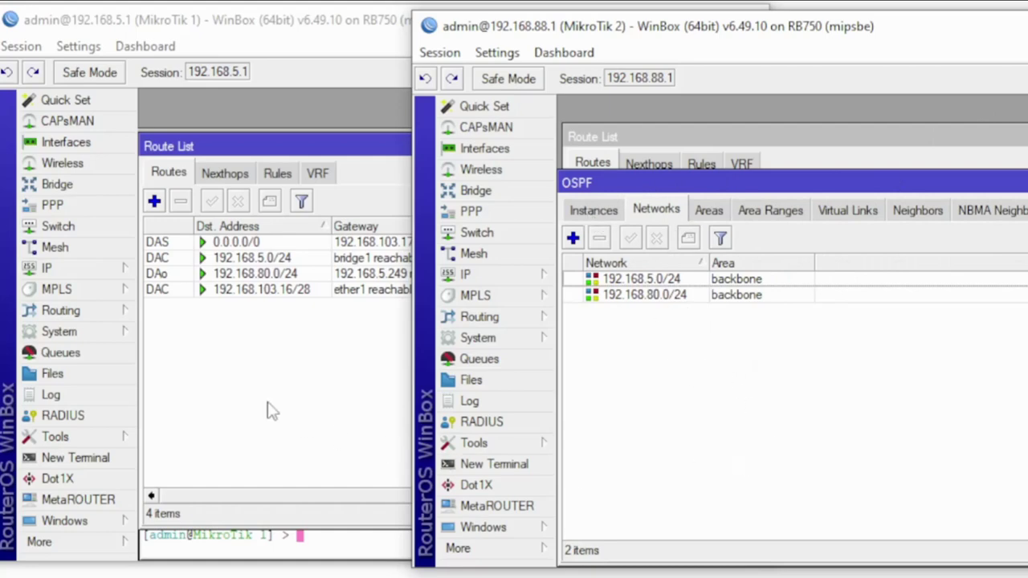
# Point out the new OSPF route to 192.168.80.0/24 in MikroTik 1's route list
pyautogui.click(217, 355)
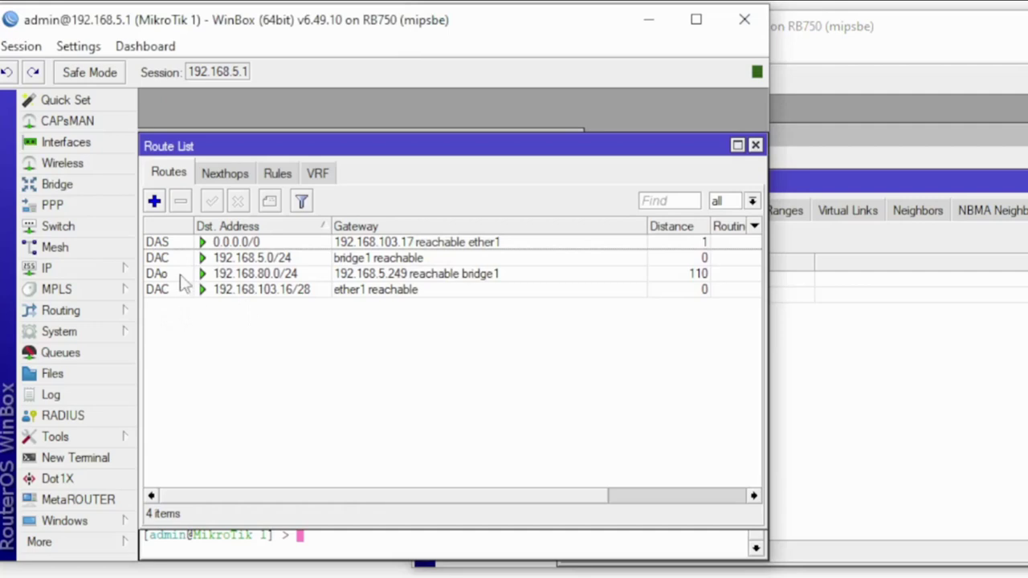
pyautogui.click(175, 275)
pyautogui.click(320, 395)
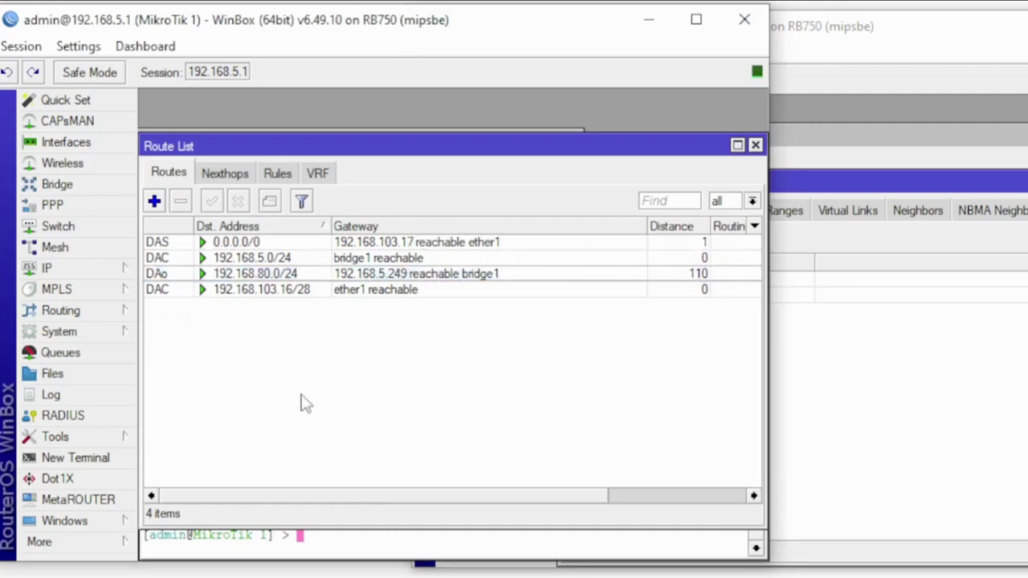
# From MikroTik 1's terminal, ping 192.168.80.2 and stop after 14 replies with 0% loss
pyautogui.click(318, 552)
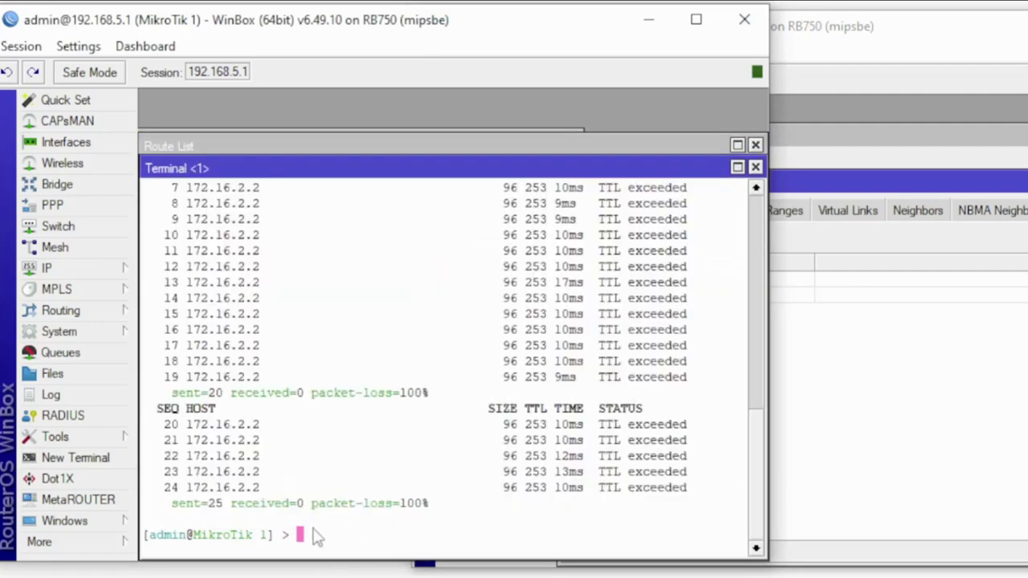
pyautogui.write('ping 192.168.80.2')
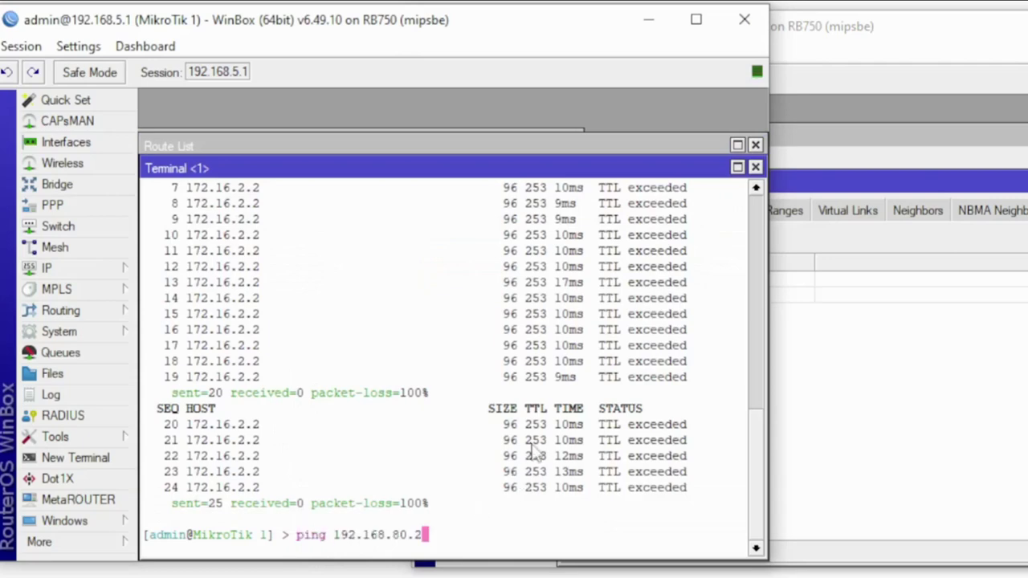
pyautogui.press('Return')
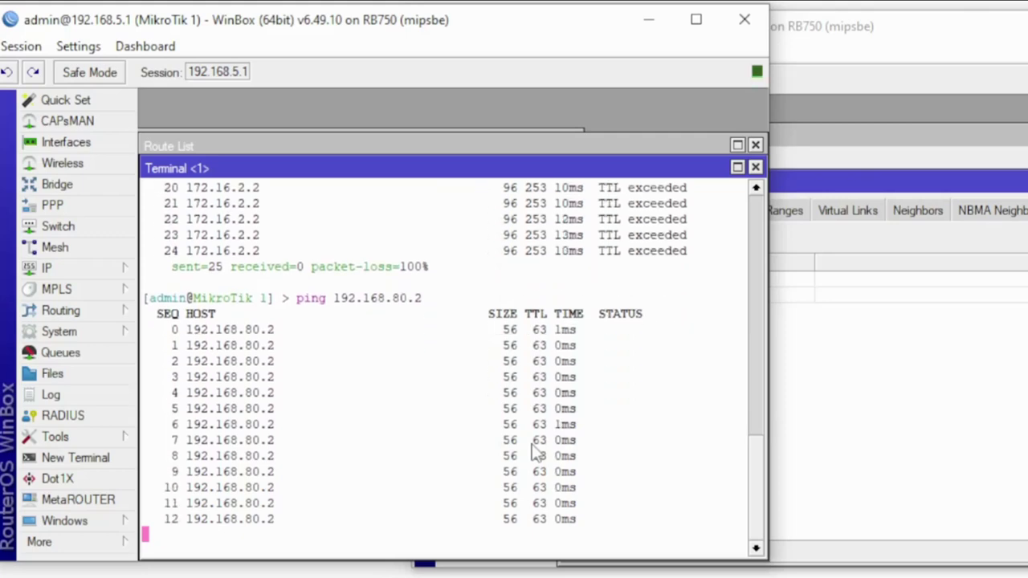
pyautogui.hotkey('ctrl', 'c')
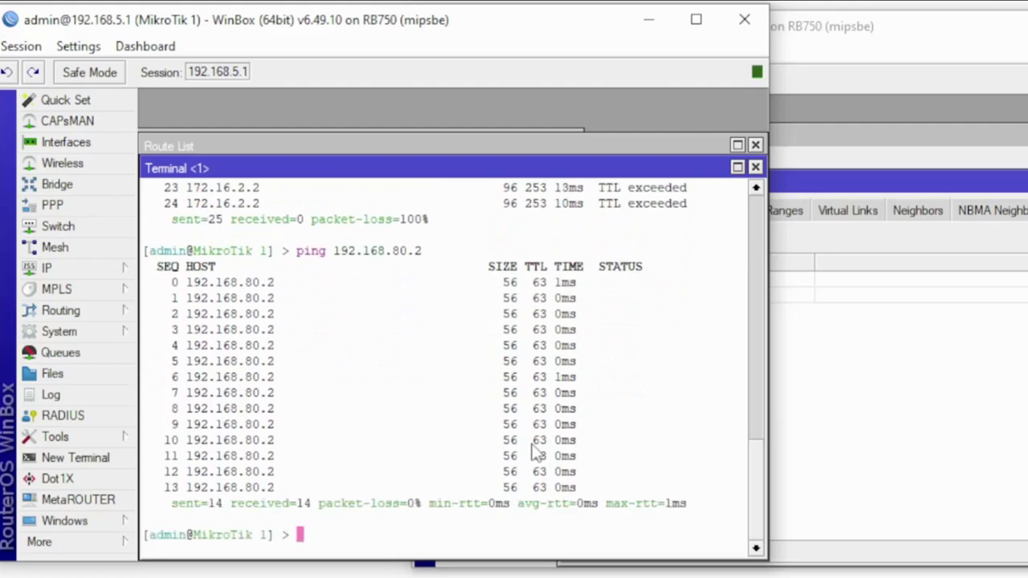
# Open a new OSPF network form on MikroTik 2 and select the address part of its Network field
pyautogui.click(947, 401)
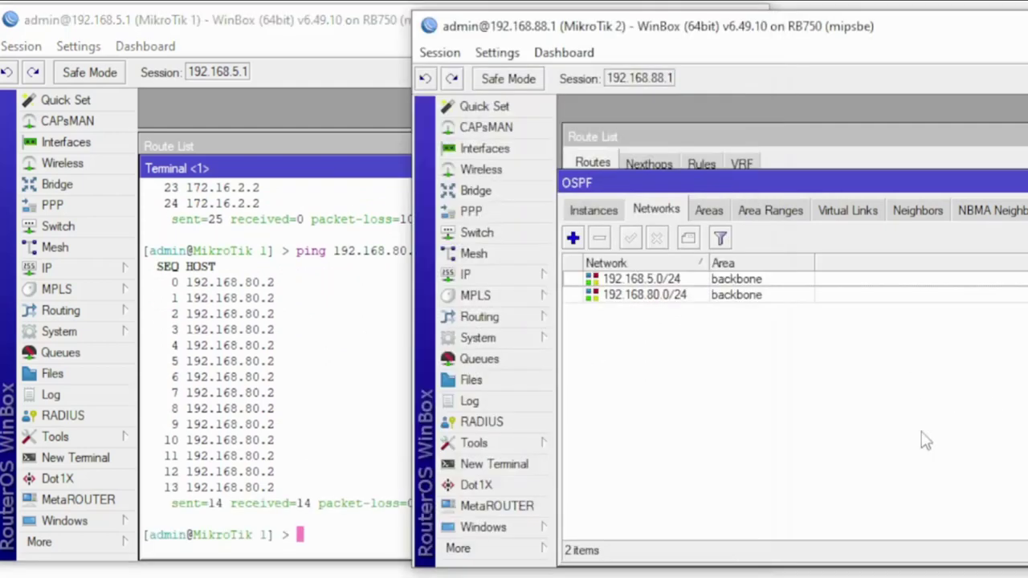
pyautogui.click(573, 238)
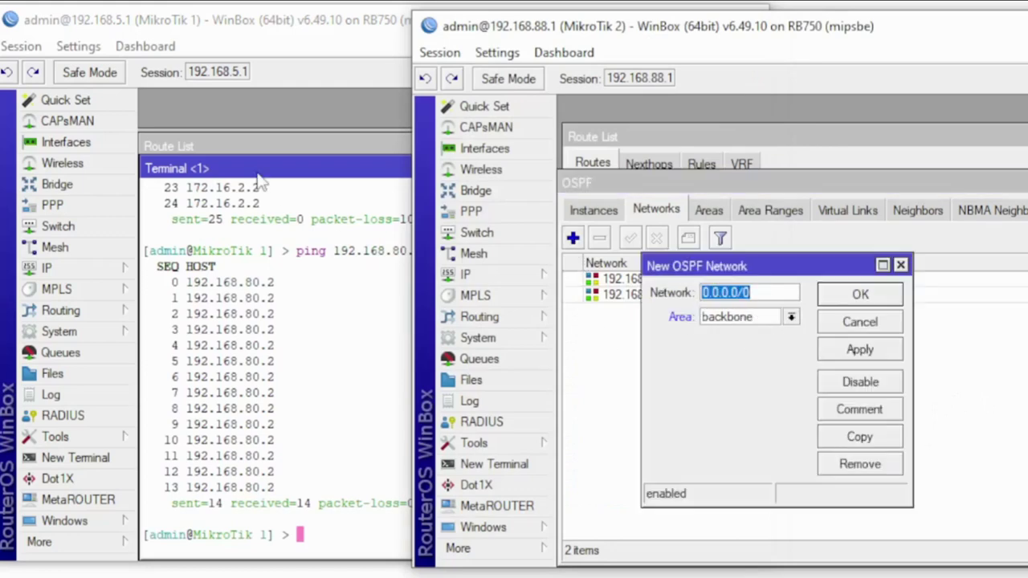
pyautogui.click(334, 150)
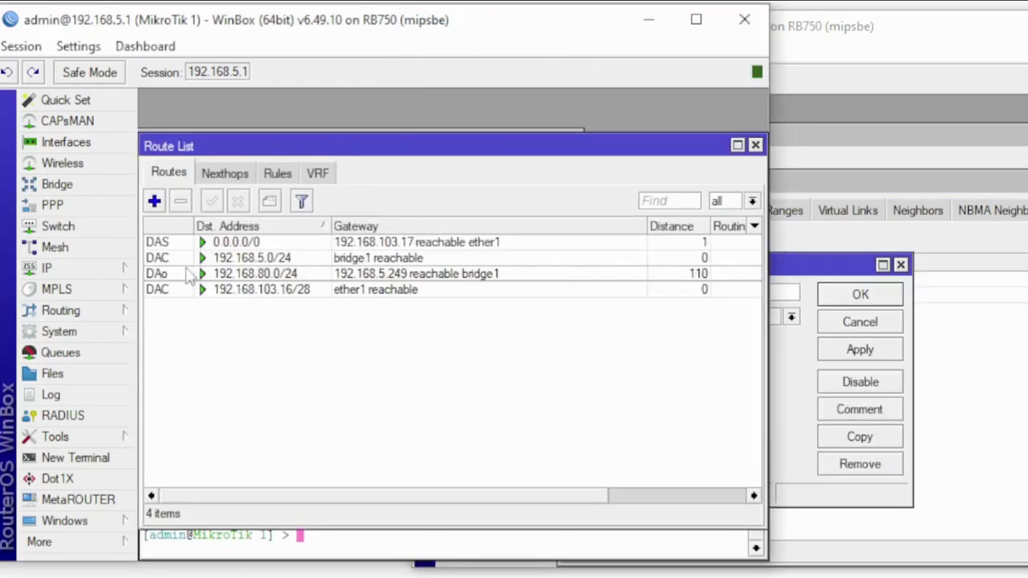
pyautogui.click(1010, 423)
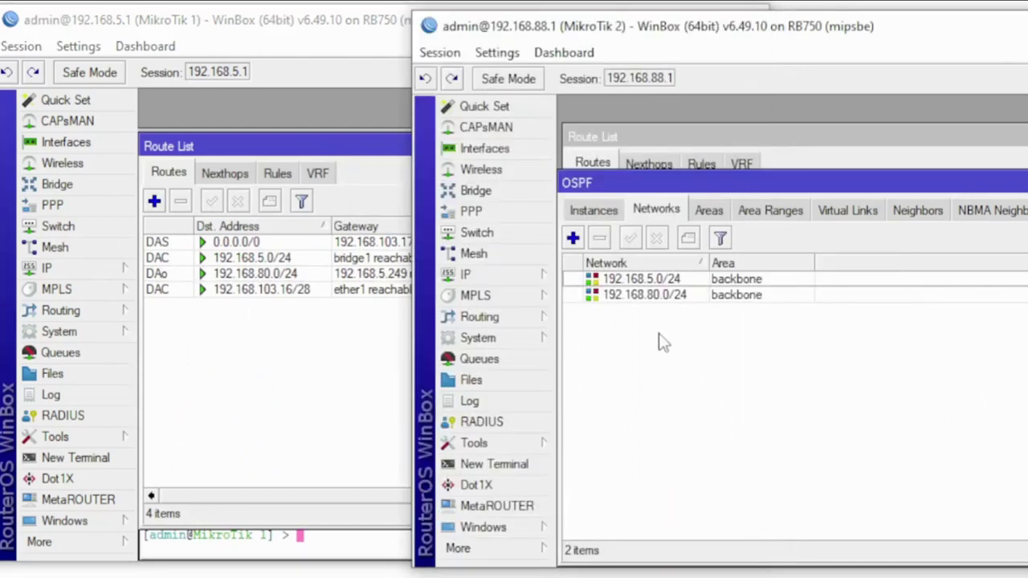
pyautogui.click(507, 532)
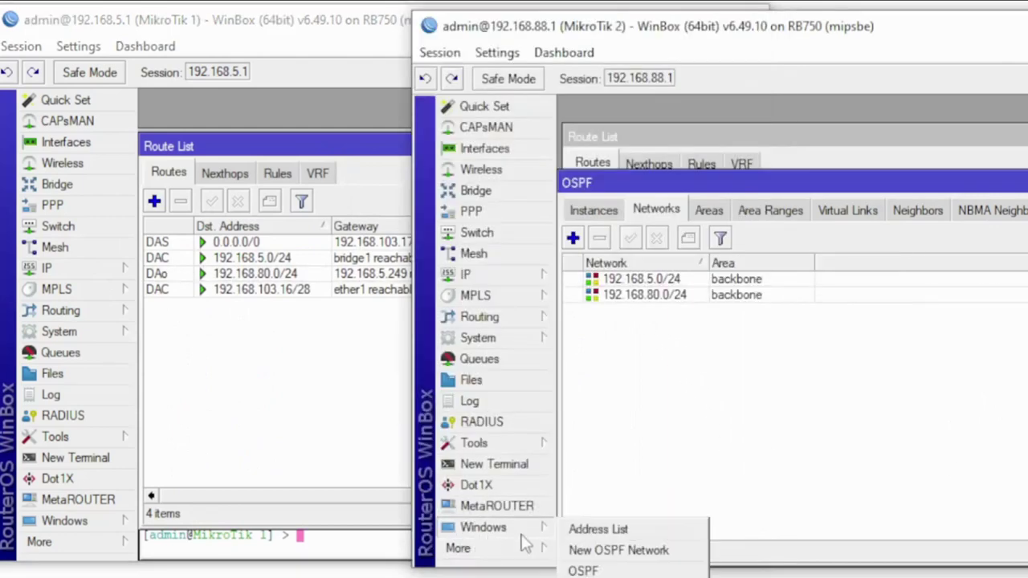
pyautogui.click(619, 550)
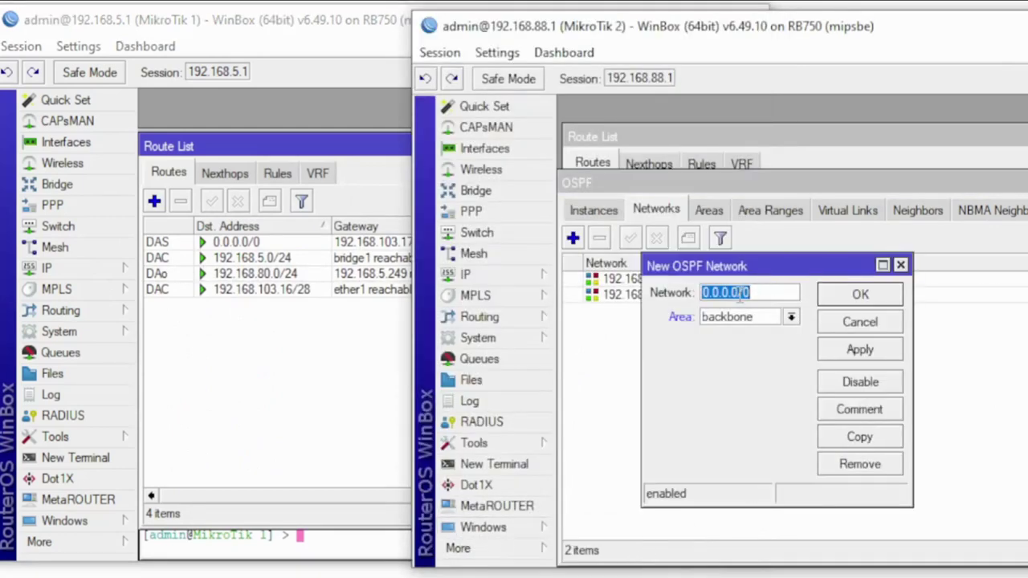
pyautogui.moveTo(739, 293); pyautogui.dragTo(703, 294)
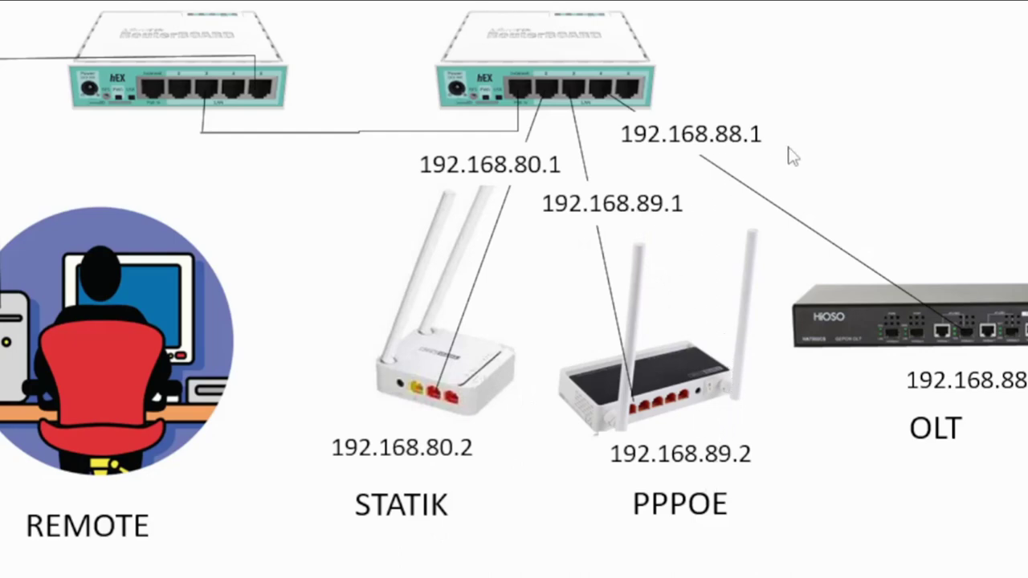
# Leave the slide show and bring MikroTik 2's OSPF networks window back to the front
pyautogui.hotkey('alt', 'Tab')
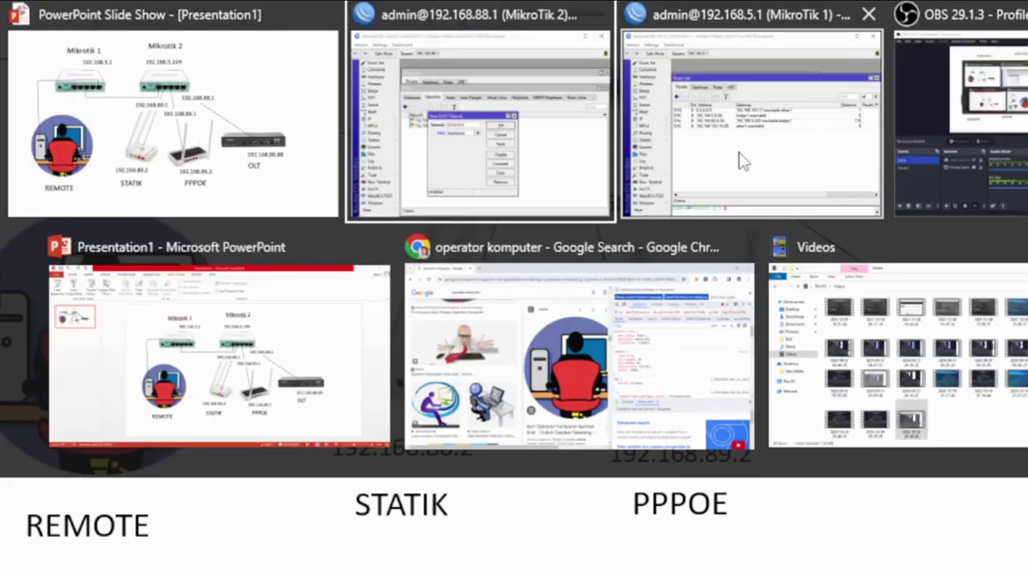
pyautogui.hotkey('alt', 'Tab')
pyautogui.hotkey('alt', 'Tab')
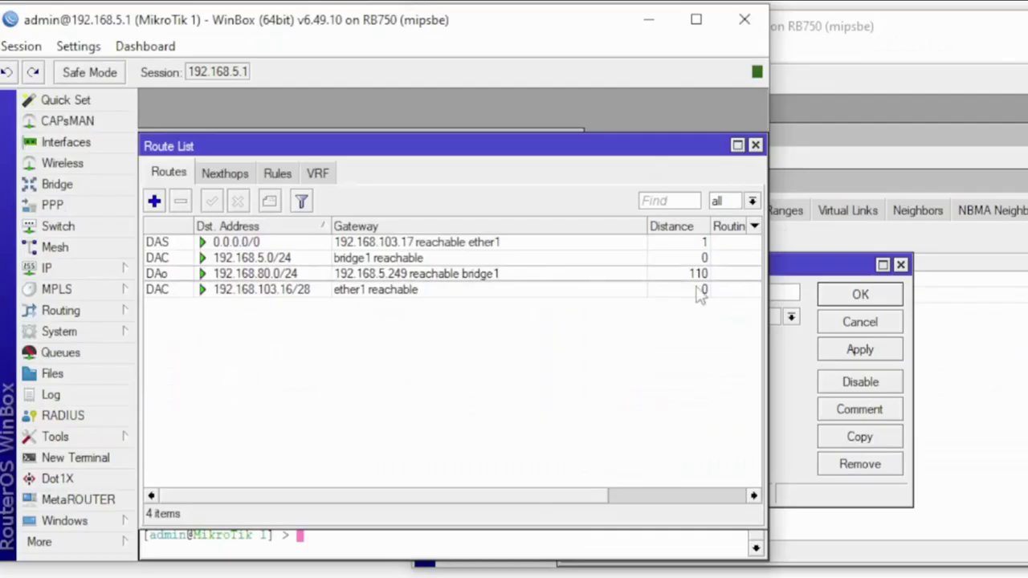
pyautogui.click(1005, 314)
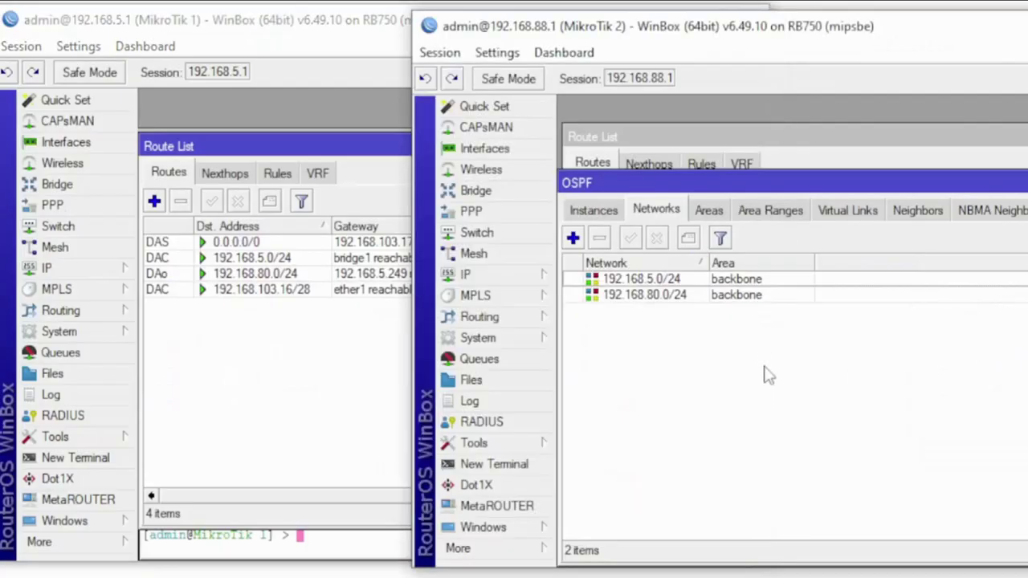
pyautogui.click(502, 530)
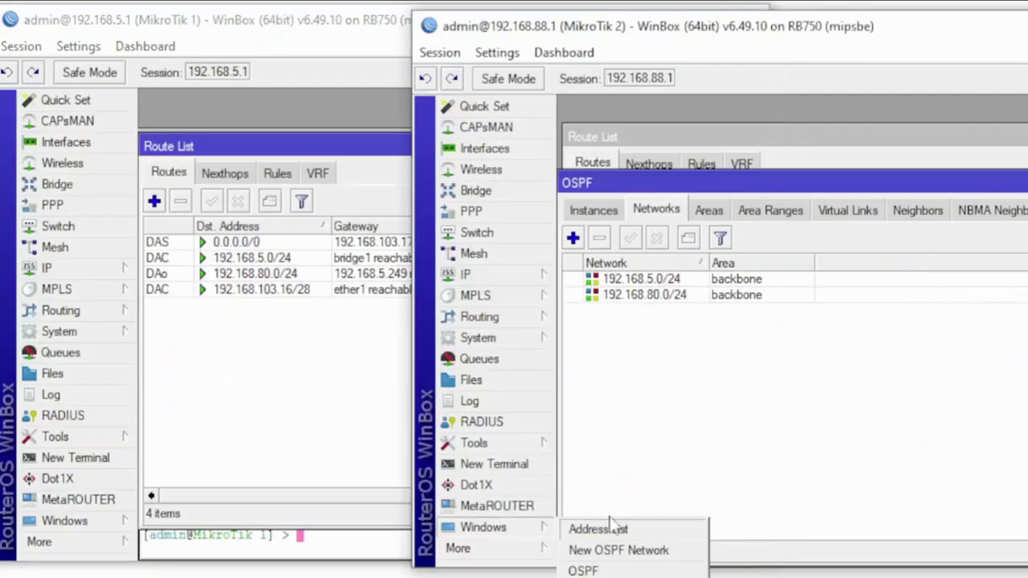
# Add 192.168.89.0/24 to MikroTik 2's OSPF networks in area backbone
pyautogui.click(665, 551)
pyautogui.hotkey('shift', 'Left')
pyautogui.hotkey('shift', 'Left')
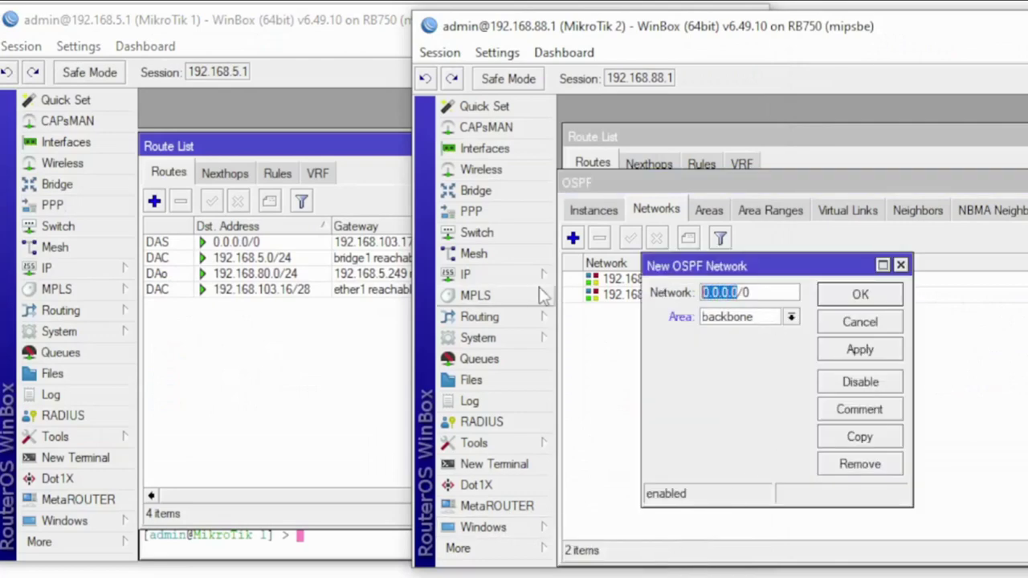
pyautogui.write('1')
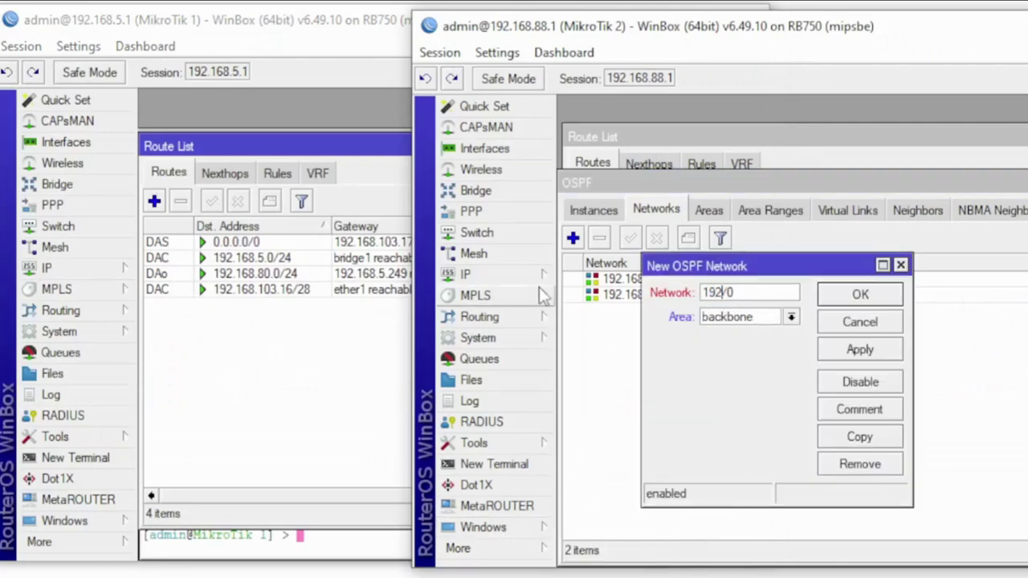
pyautogui.write('92.168.89.0/')
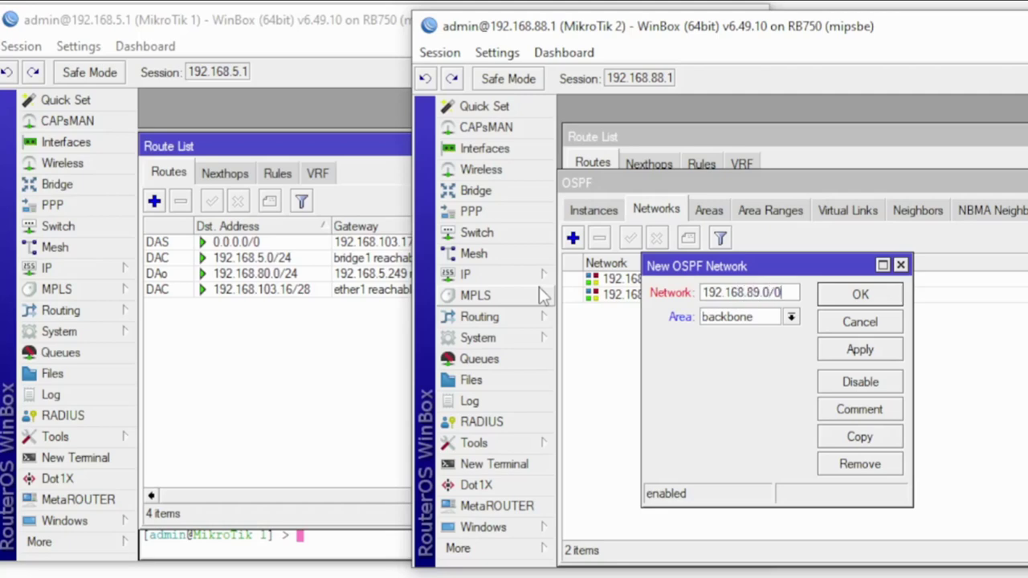
pyautogui.write('24')
pyautogui.click(886, 350)
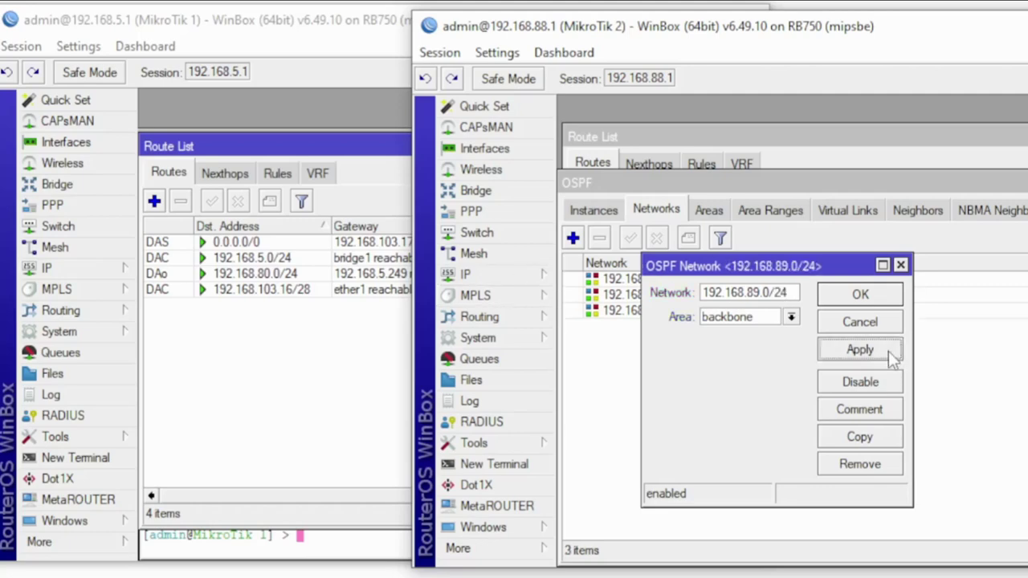
pyautogui.click(859, 297)
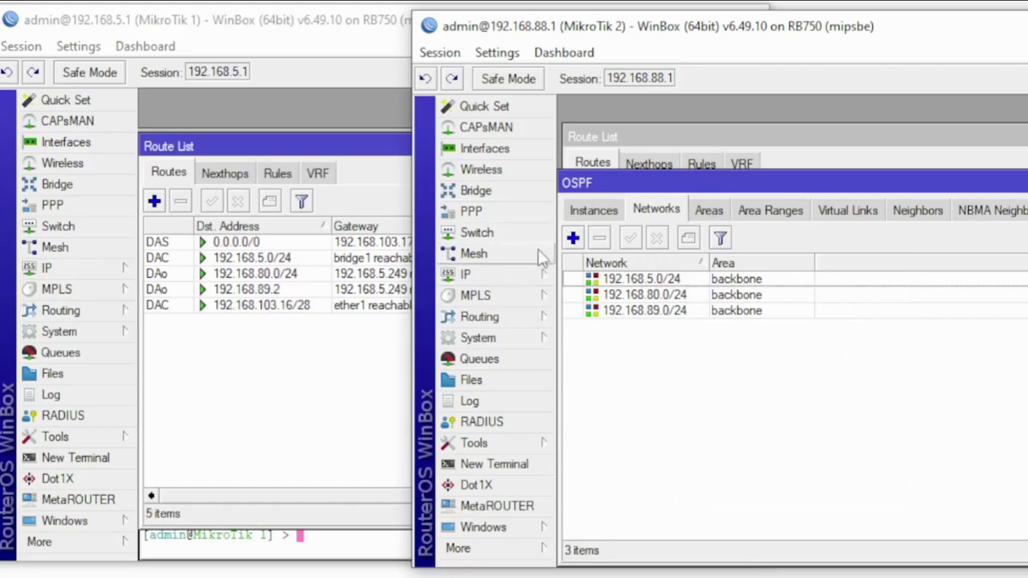
# Add 192.168.88.0/24 as another backbone OSPF network
pyautogui.click(573, 238)
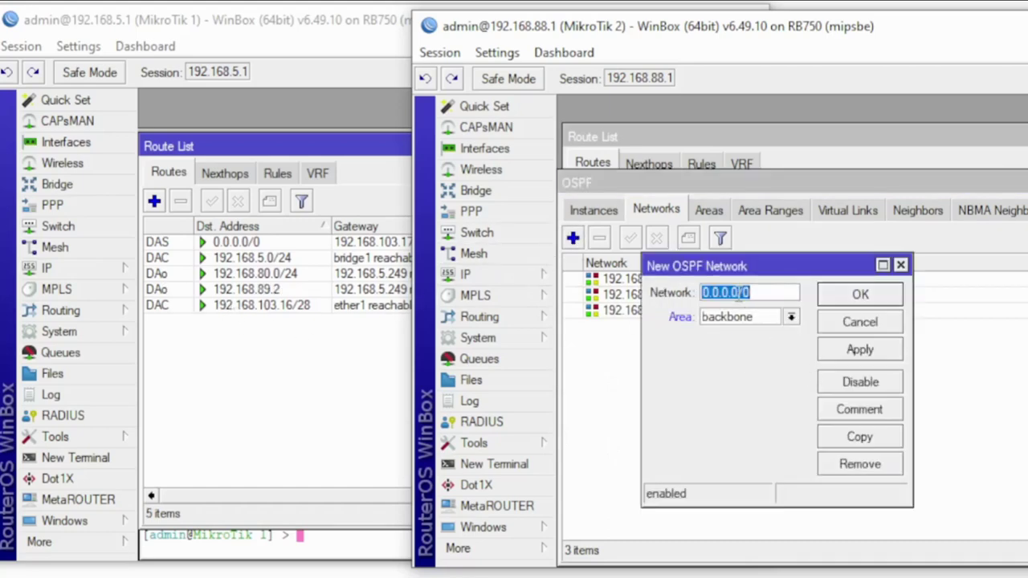
pyautogui.moveTo(737, 293); pyautogui.dragTo(702, 293)
pyautogui.write('192.')
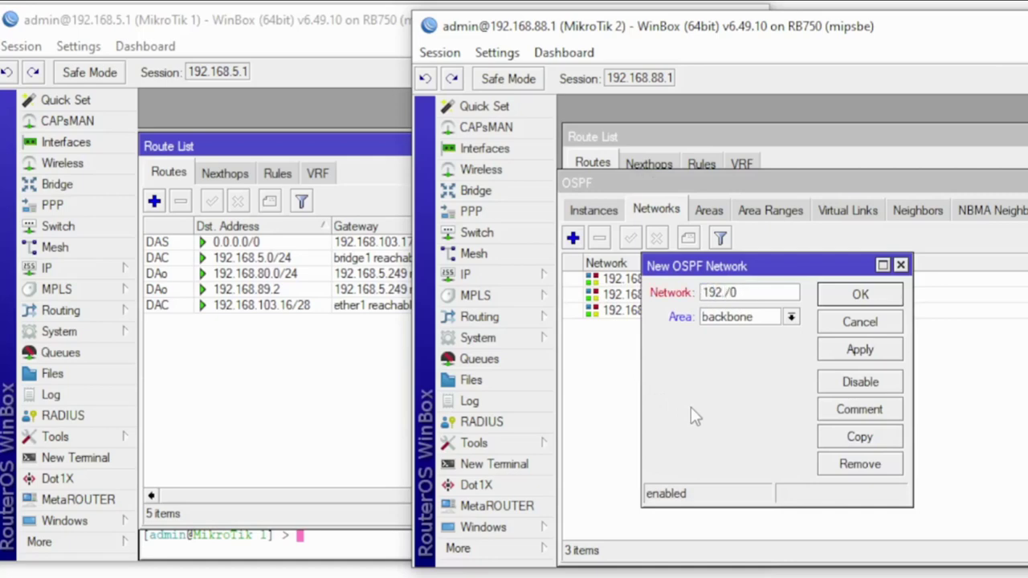
pyautogui.write('168.88.0')
pyautogui.press('BackSpace')
pyautogui.write('24')
pyautogui.click(861, 351)
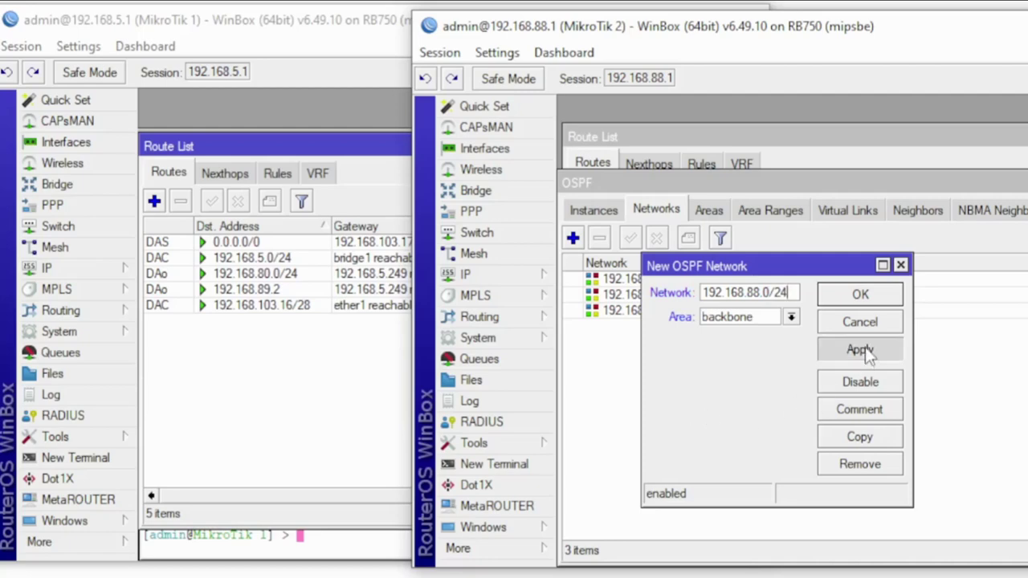
pyautogui.click(860, 295)
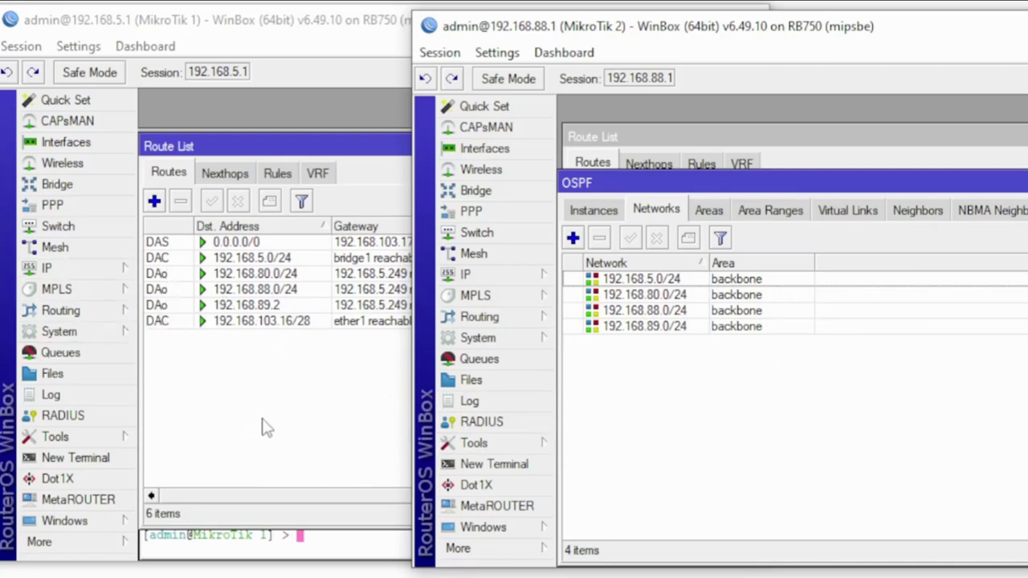
pyautogui.click(596, 215)
pyautogui.click(596, 216)
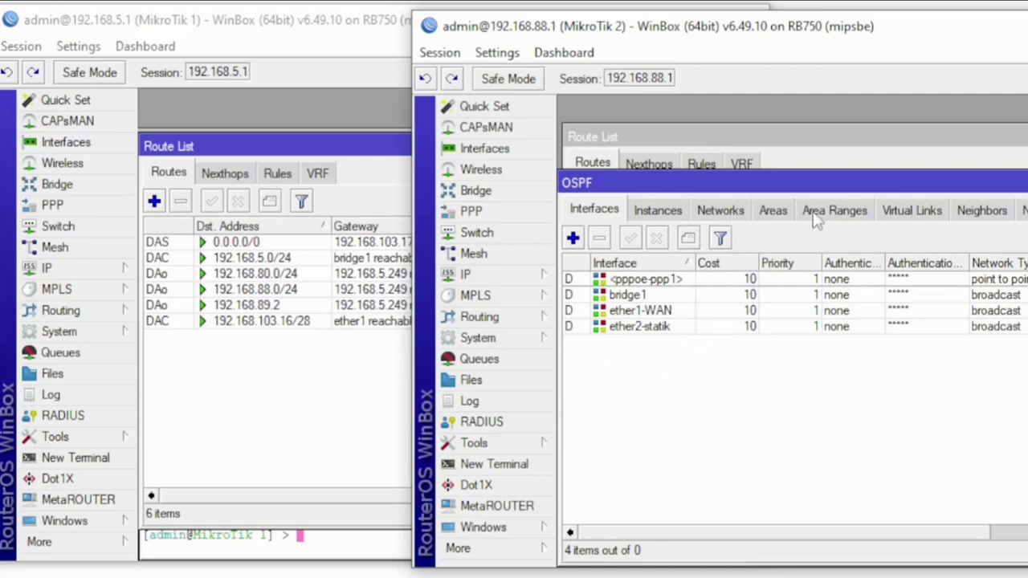
pyautogui.click(731, 216)
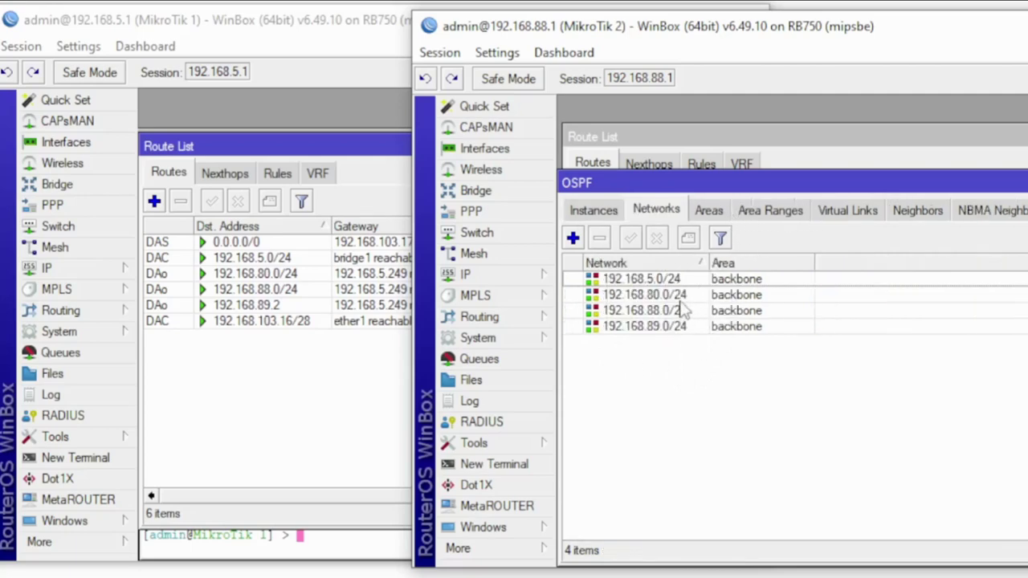
pyautogui.click(599, 213)
pyautogui.click(594, 211)
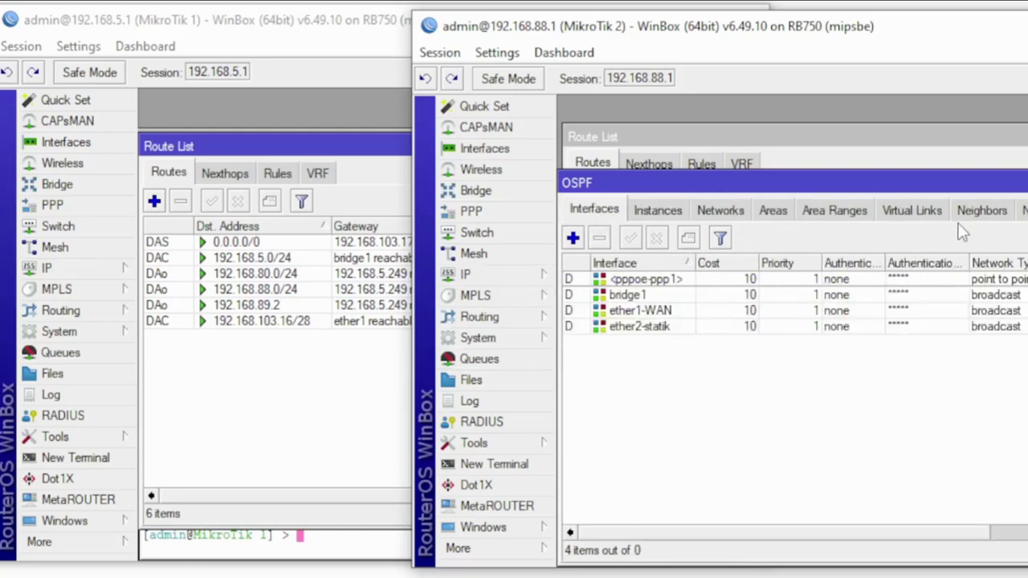
pyautogui.click(981, 211)
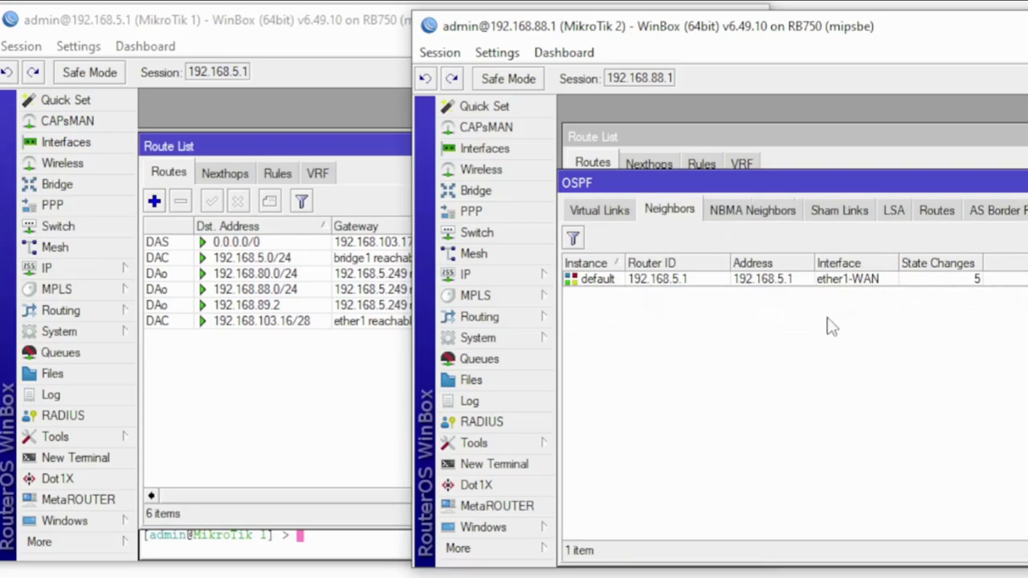
pyautogui.click(604, 212)
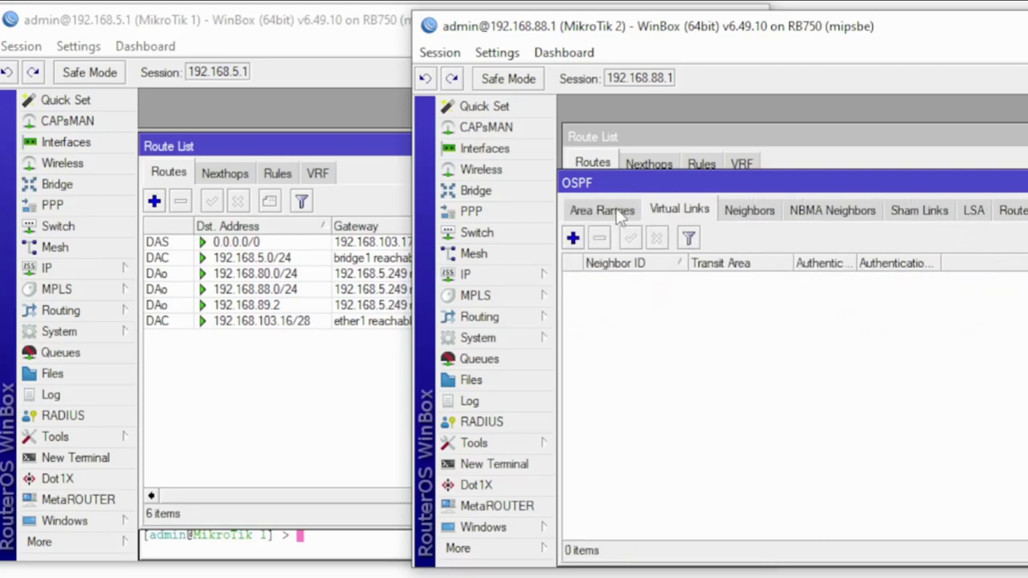
pyautogui.click(619, 212)
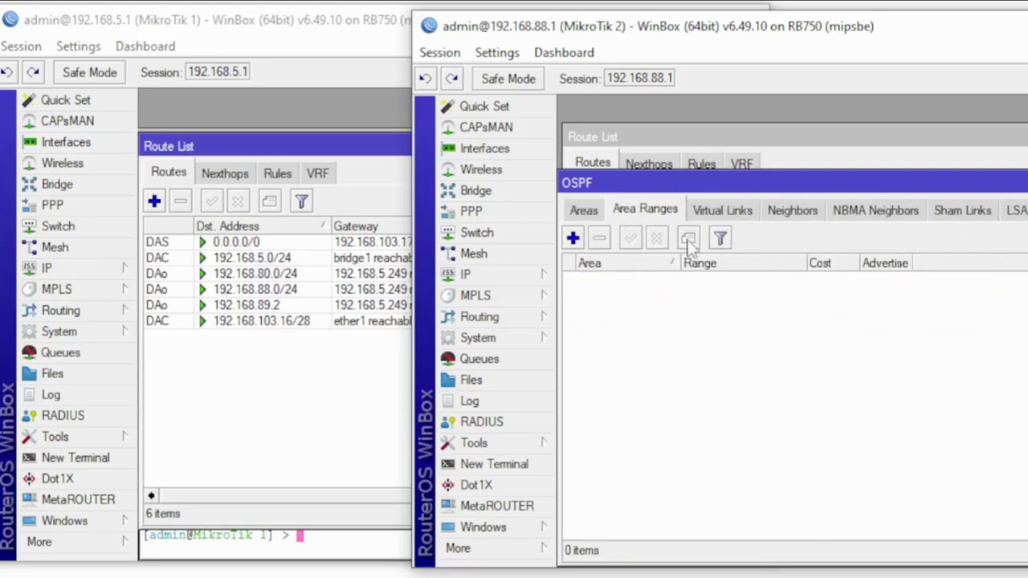
pyautogui.click(590, 211)
pyautogui.click(600, 211)
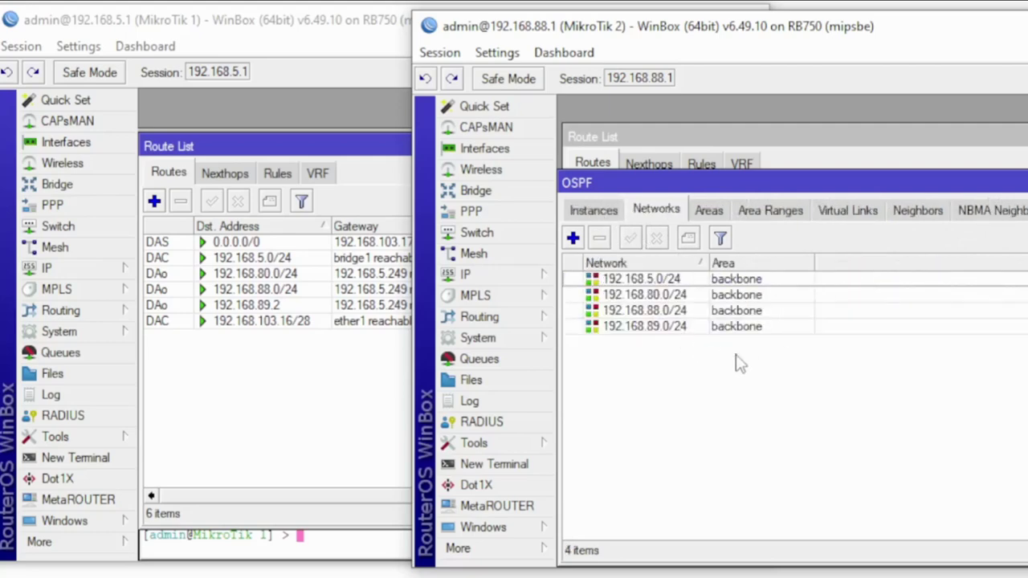
# Review MikroTik 1's DAo OSPF routes learned via 192.168.5.249 and return to its terminal
pyautogui.click(336, 420)
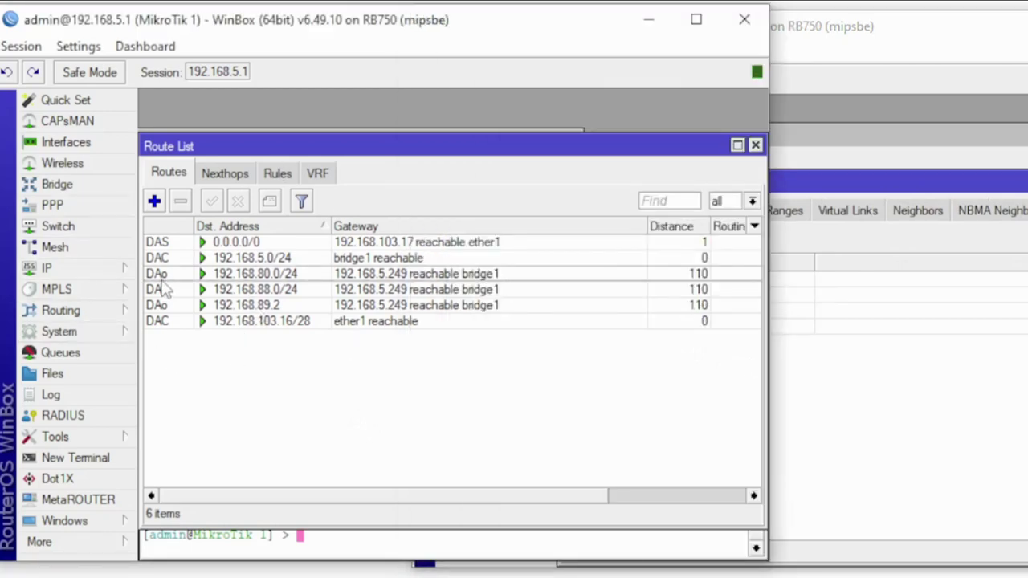
pyautogui.moveTo(160, 313)
pyautogui.click(326, 544)
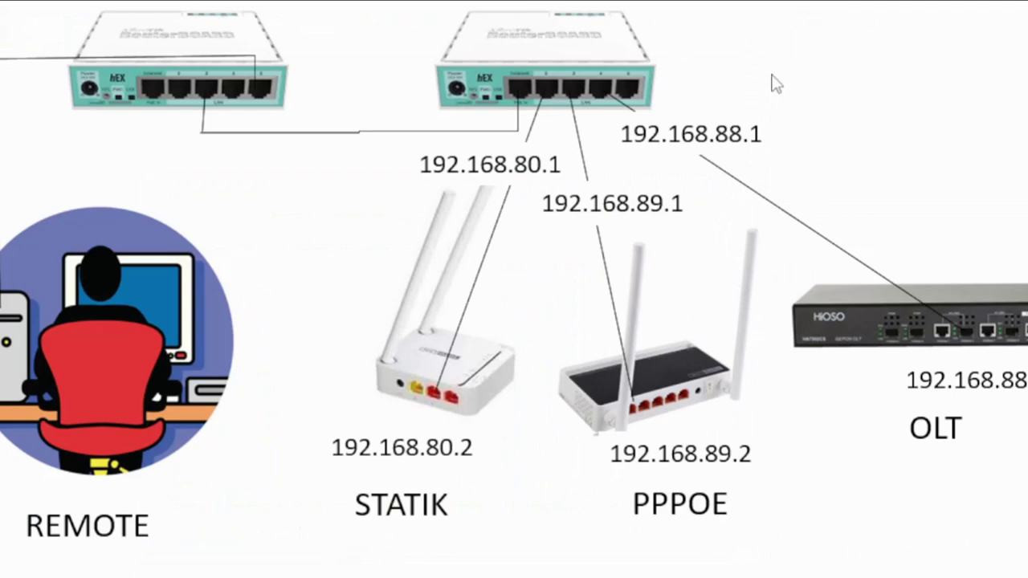
# Ping 192.168.89.2 from MikroTik 1 by editing the previous ping command
pyautogui.hotkey('alt', 'Tab')
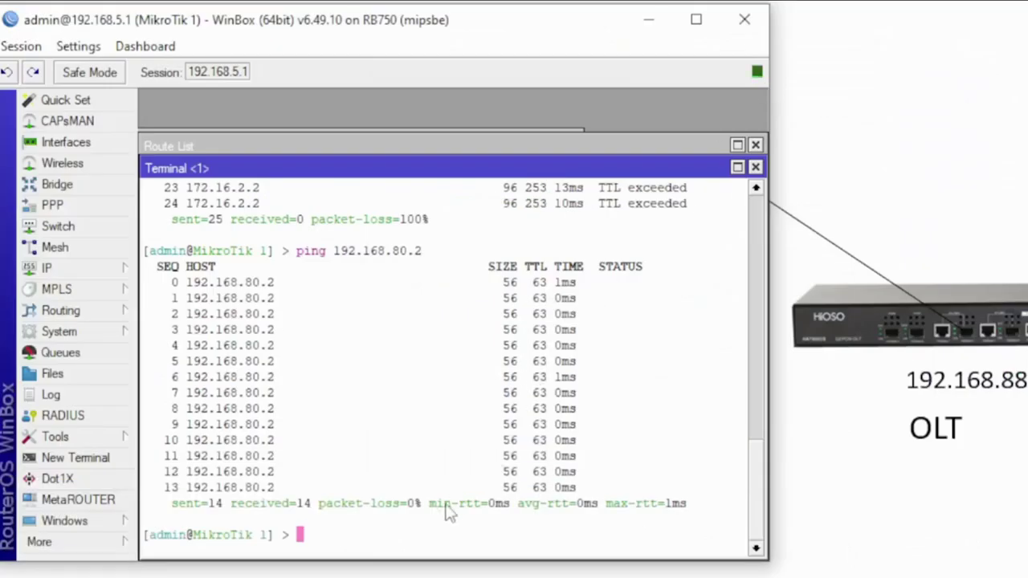
pyautogui.press('Up')
pyautogui.press('Left')
pyautogui.press('Left')
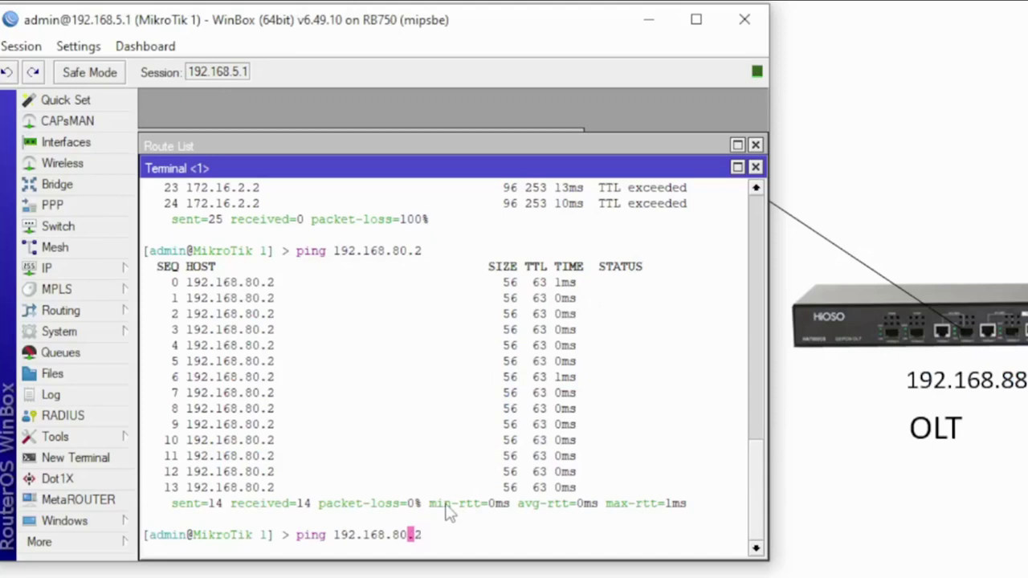
pyautogui.press('BackSpace')
pyautogui.write('9')
pyautogui.press('Return')
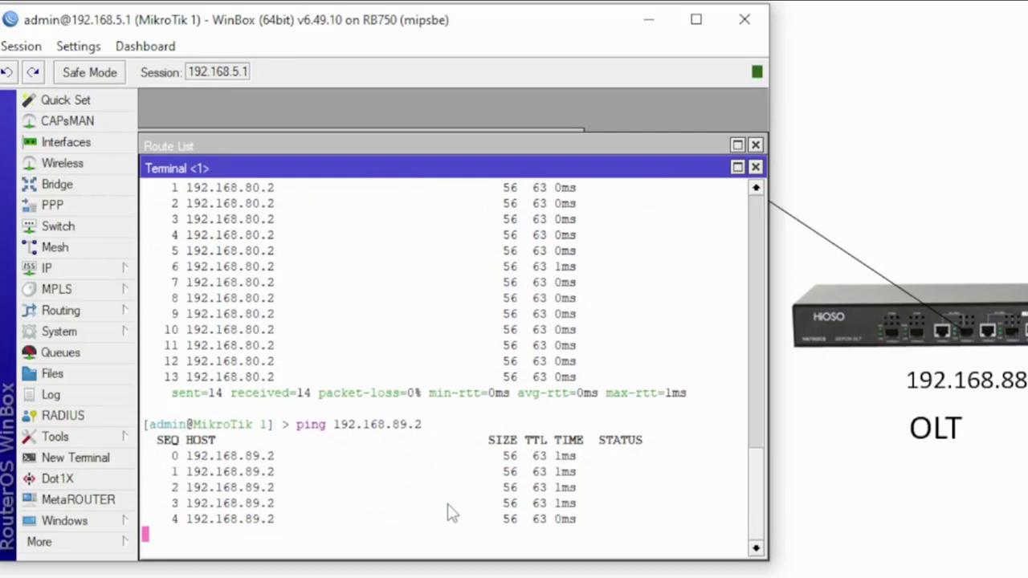
pyautogui.hotkey('ctrl', 'c')
# Ping the OLT at 192.168.88.88, then close the terminal
pyautogui.press('Up')
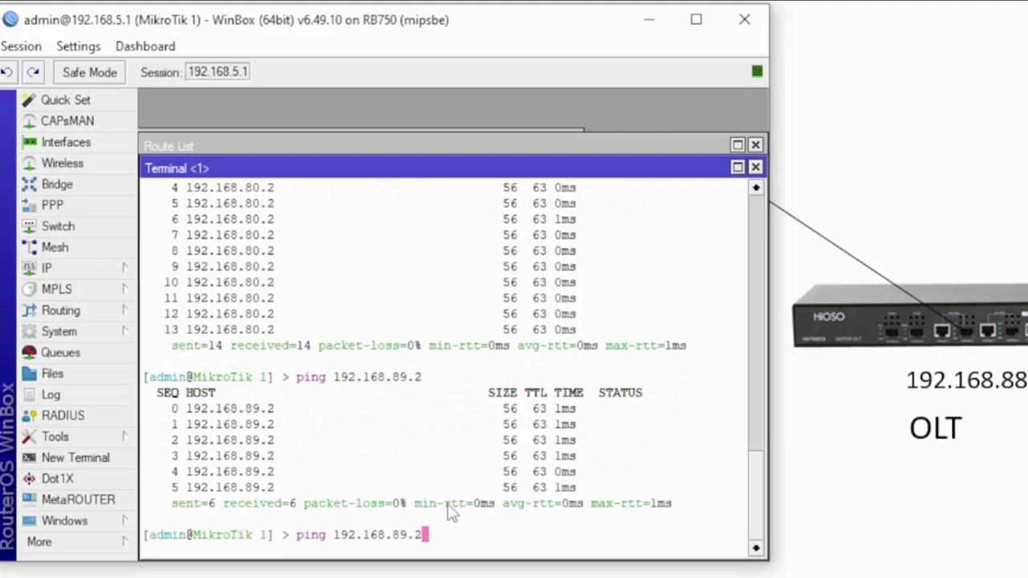
pyautogui.press('Left')
pyautogui.press('Left')
pyautogui.press('BackSpace')
pyautogui.write('8')
pyautogui.press('Right')
pyautogui.write('88')
pyautogui.press('Return')
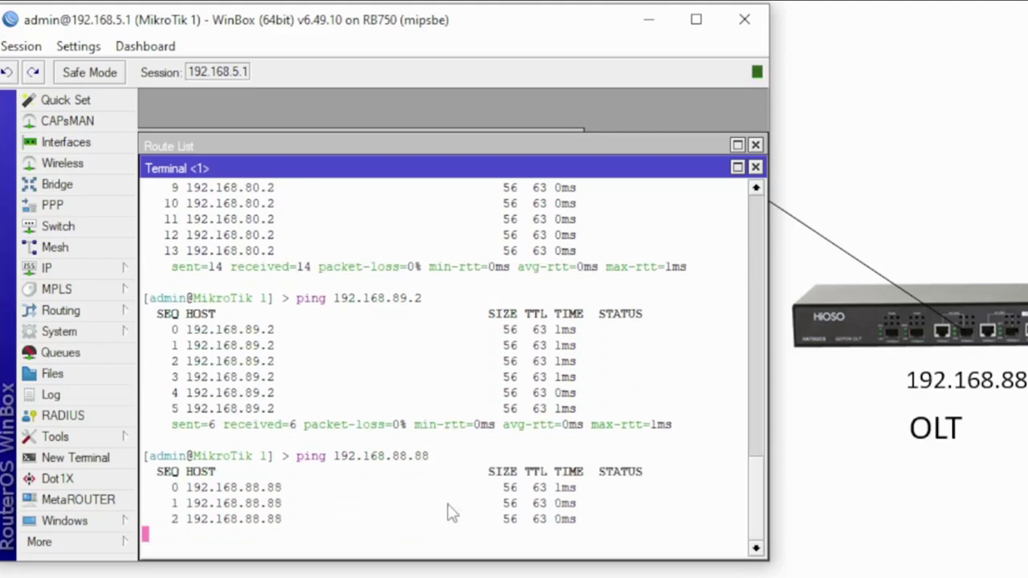
pyautogui.click(754, 167)
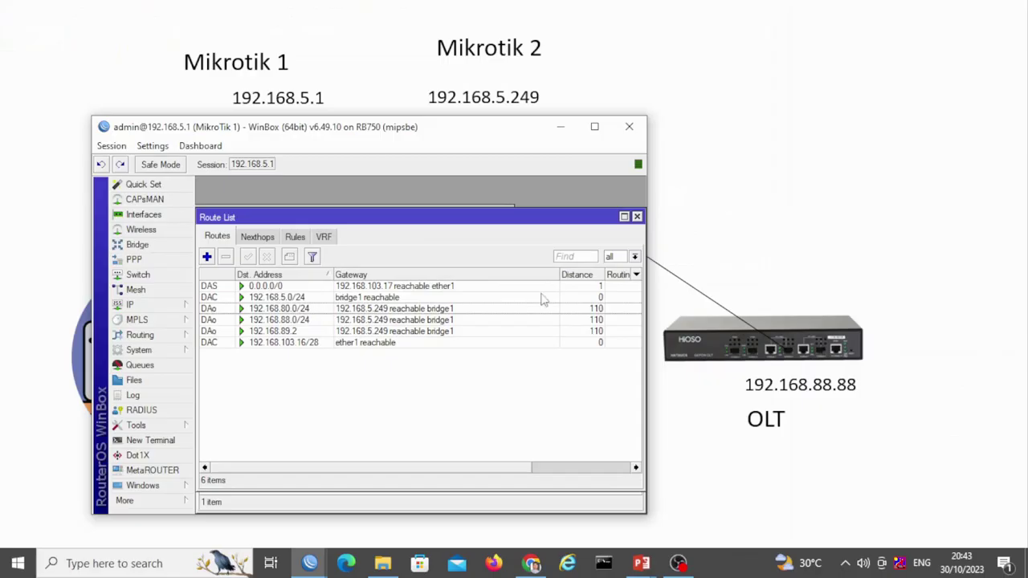
# Open MikroTik 1's interface list and bring its session in front of MikroTik 2's
pyautogui.hotkey('alt', 'Tab')
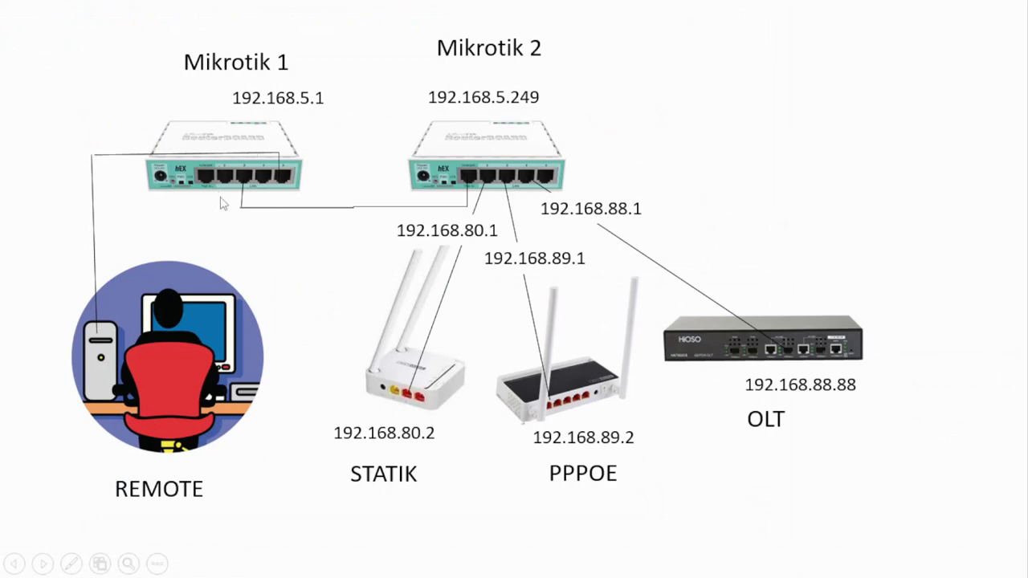
pyautogui.hotkey('alt', 'Tab')
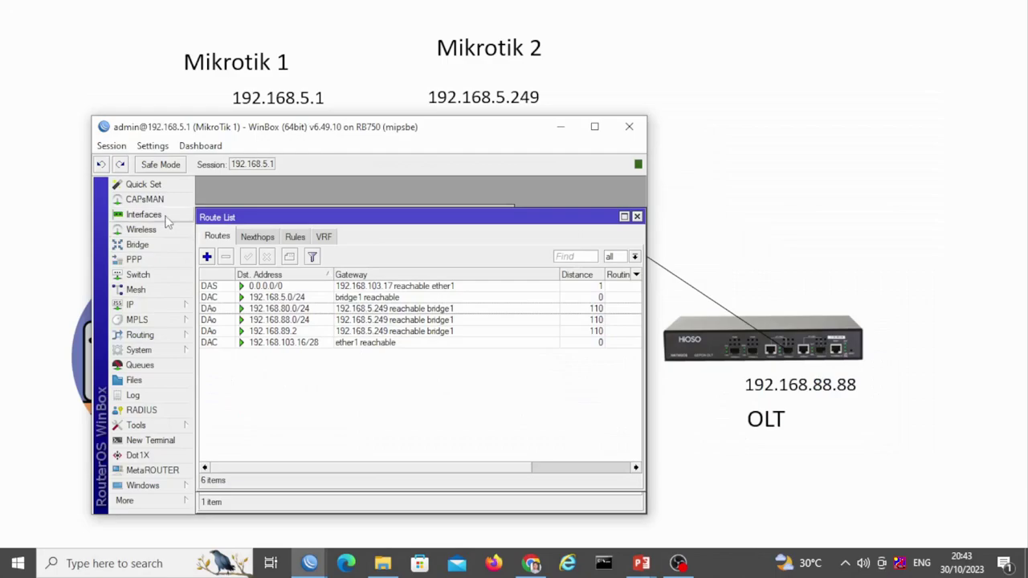
pyautogui.click(165, 216)
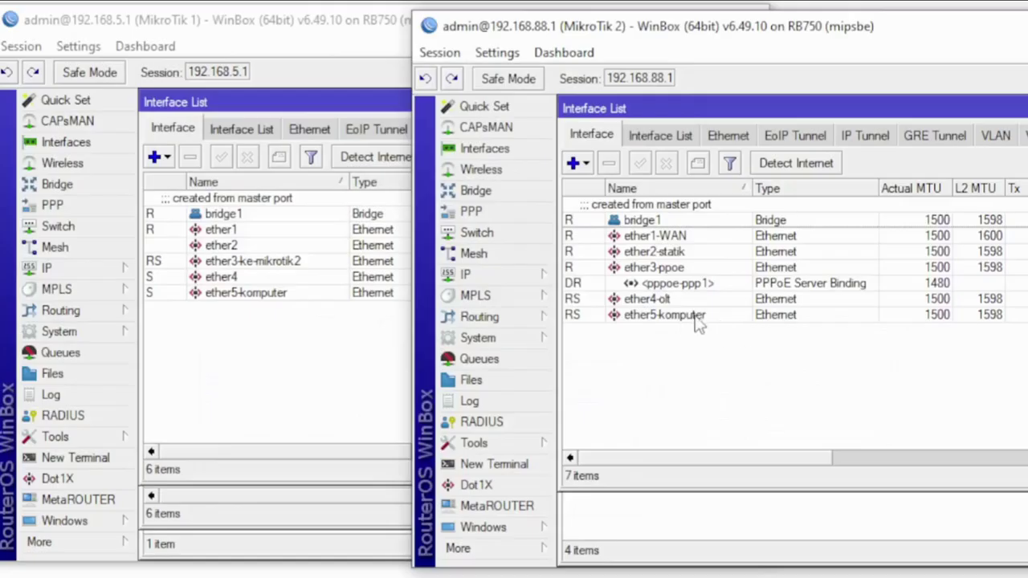
pyautogui.click(692, 317)
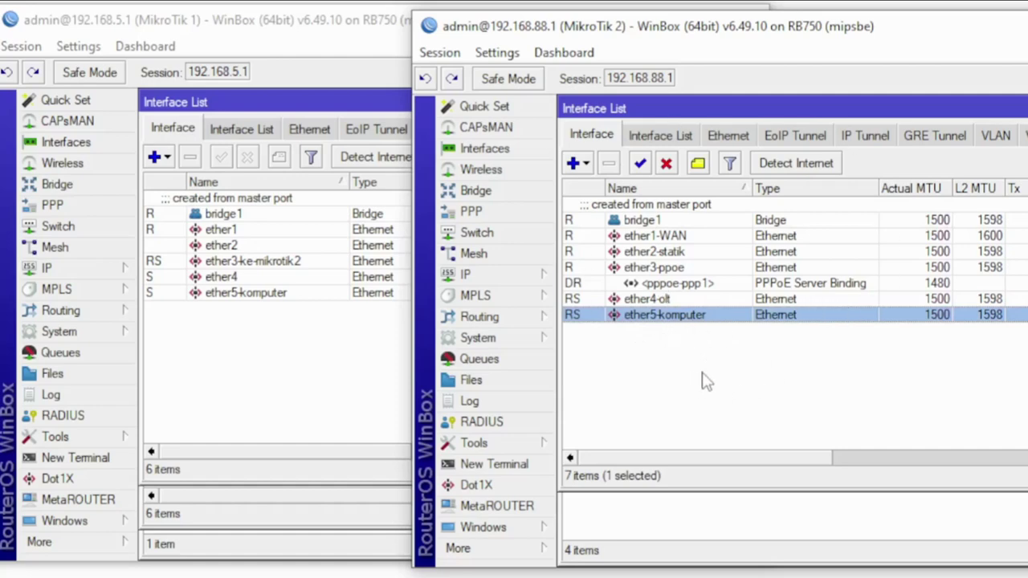
pyautogui.click(273, 330)
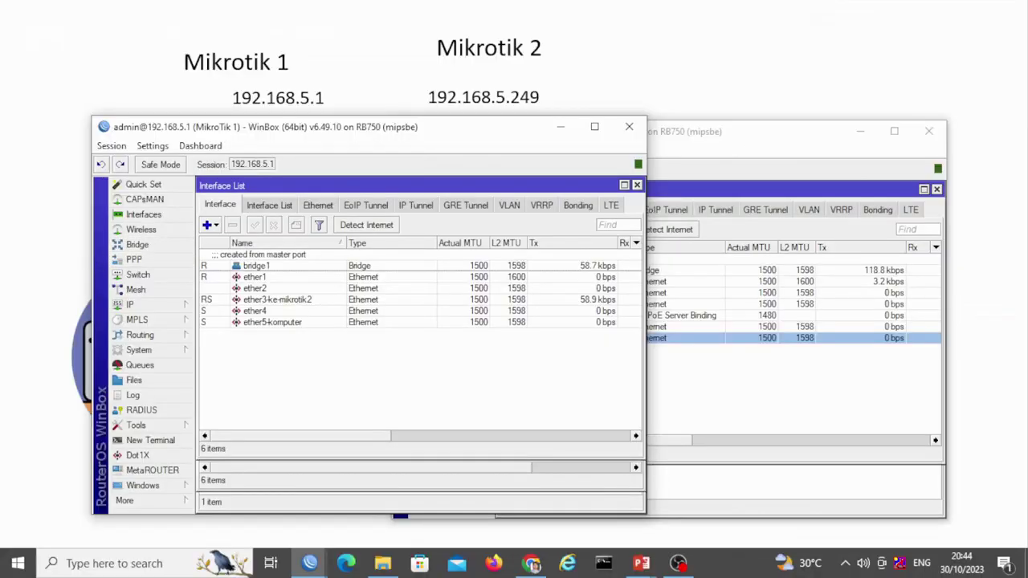
# Return from the slideshow to the reconnected MikroTik 1 WinBox session
pyautogui.hotkey('alt', 'Tab')
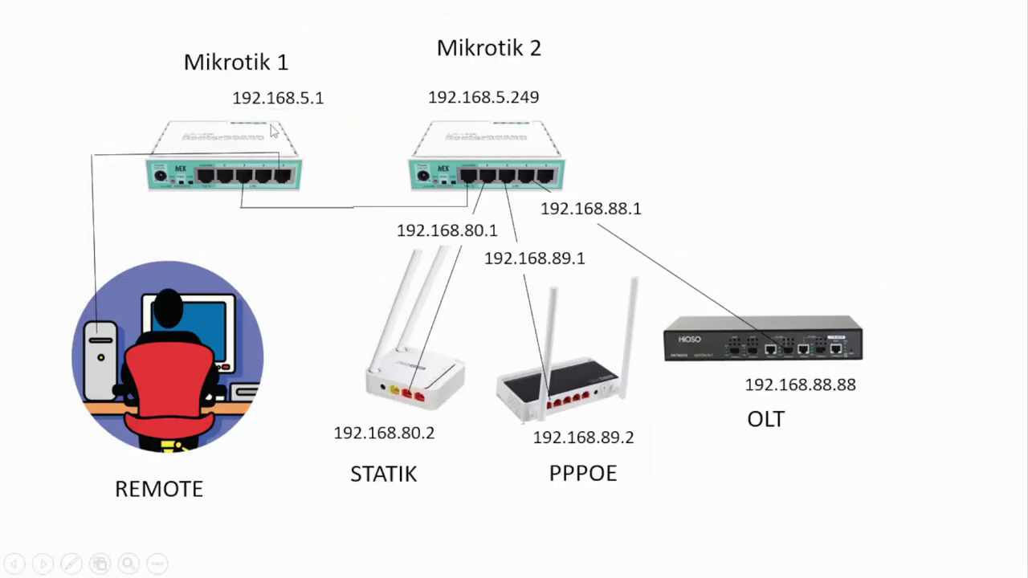
pyautogui.click(256, 107)
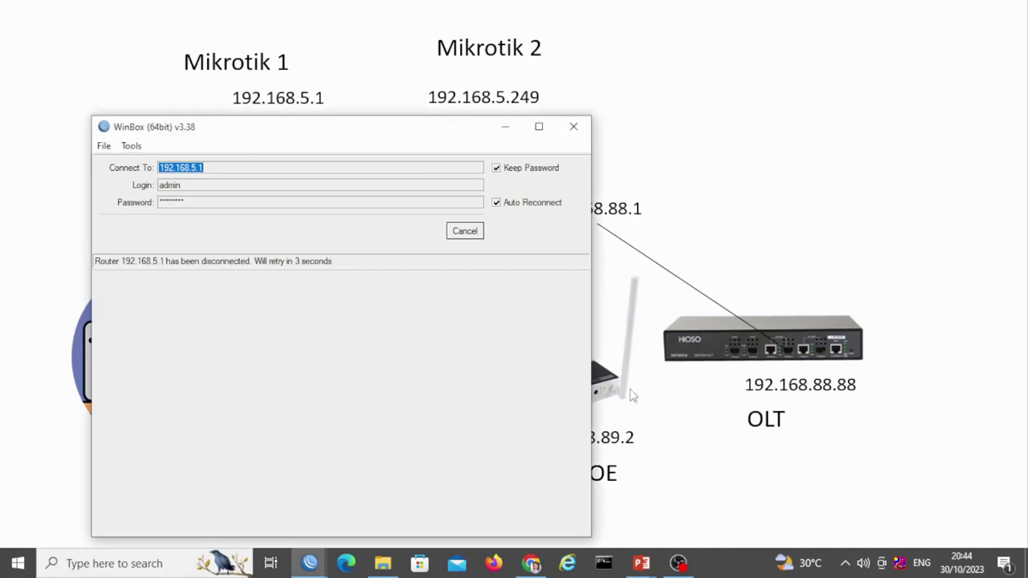
pyautogui.moveTo(309, 572)
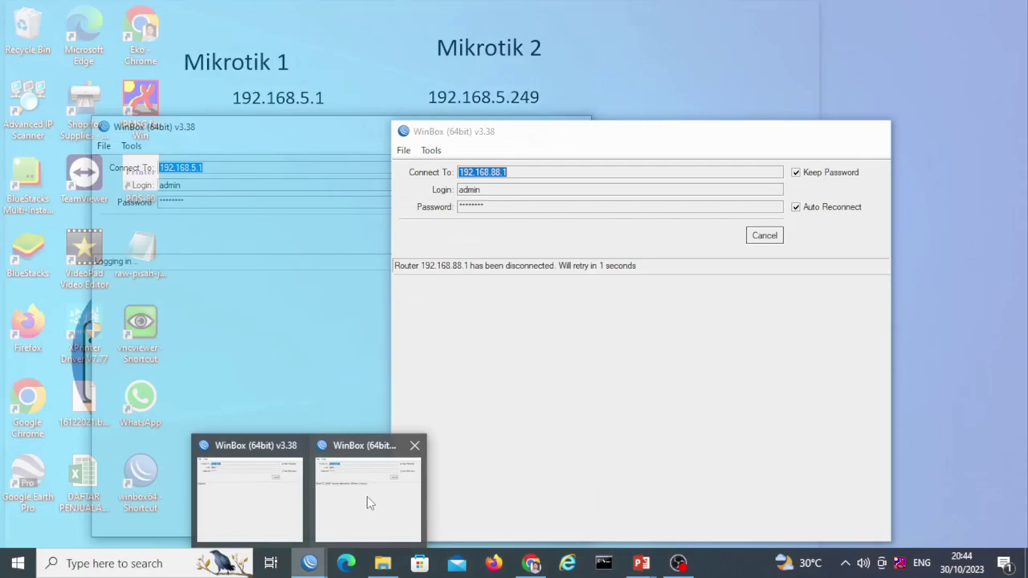
pyautogui.click(367, 496)
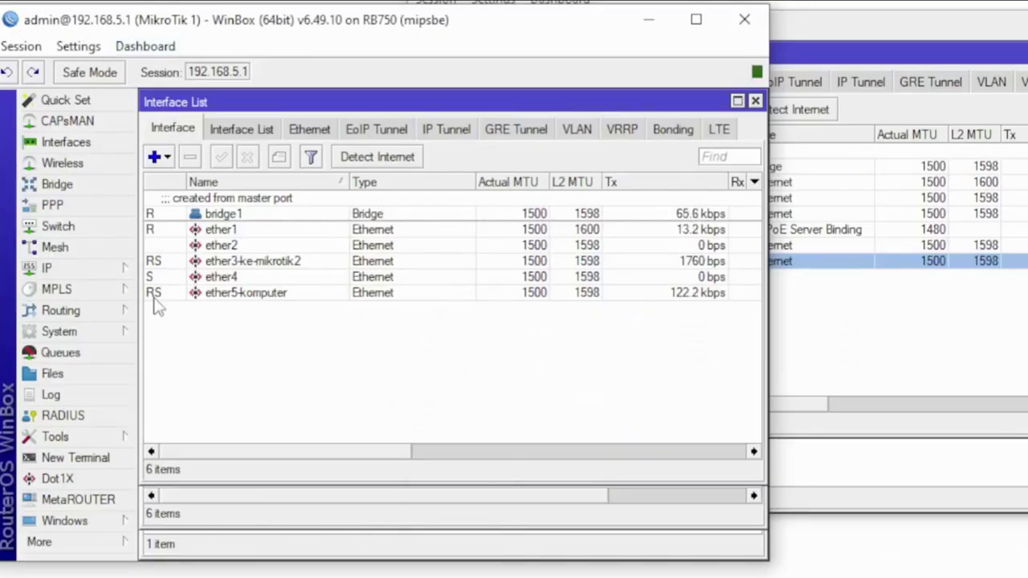
# Check MikroTik 1's IP > Routes for OSPF routes to 192.168.80.0/24, 192.168.88.0/24 and 192.168.89.2
pyautogui.click(228, 295)
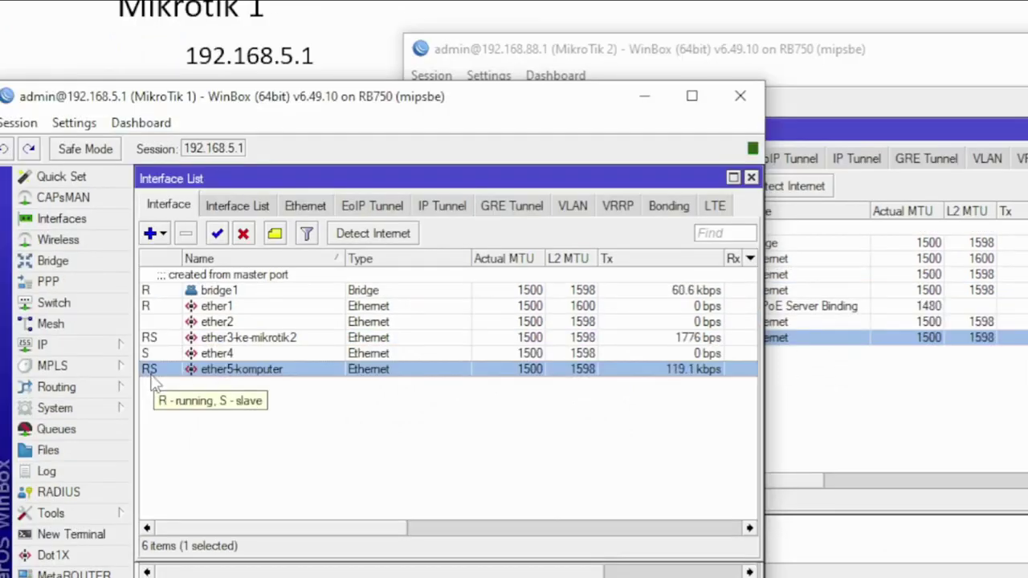
pyautogui.click(676, 75)
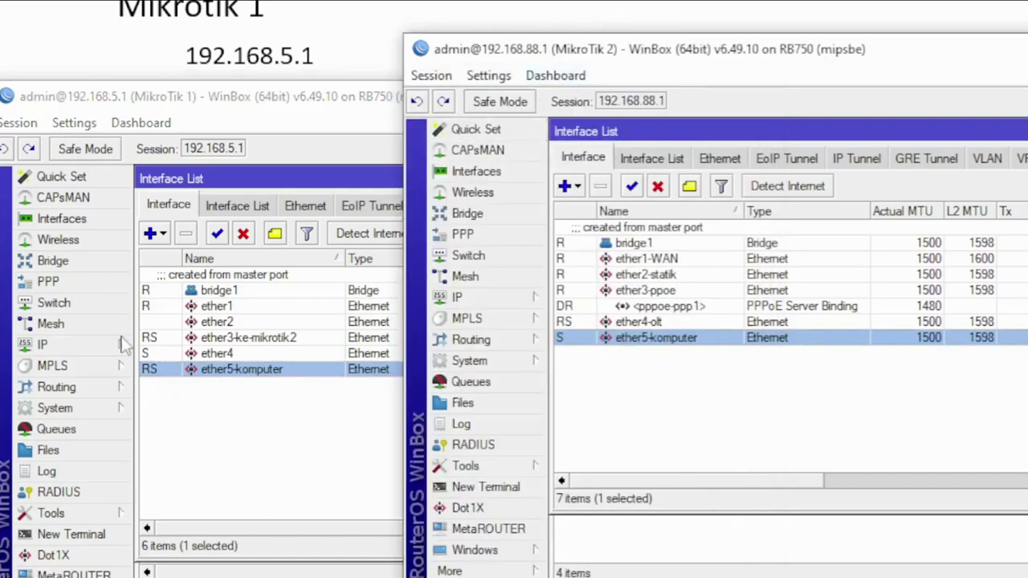
pyautogui.click(80, 345)
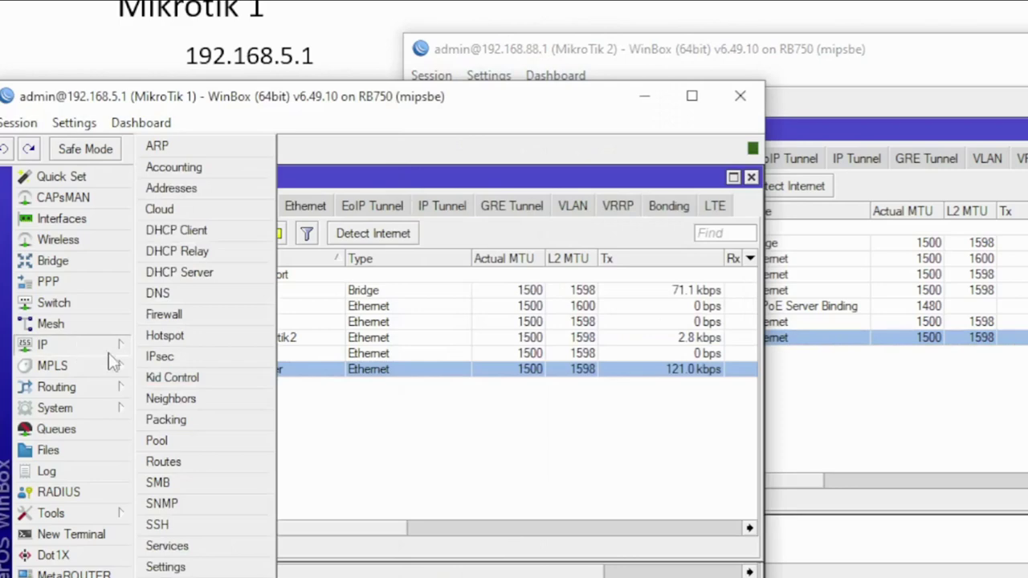
pyautogui.click(203, 463)
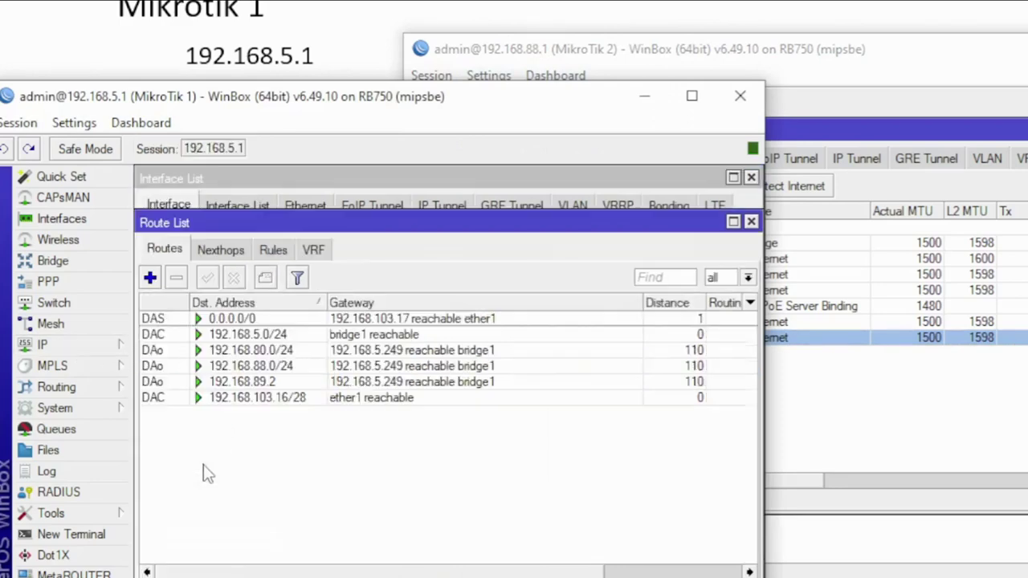
pyautogui.click(273, 366)
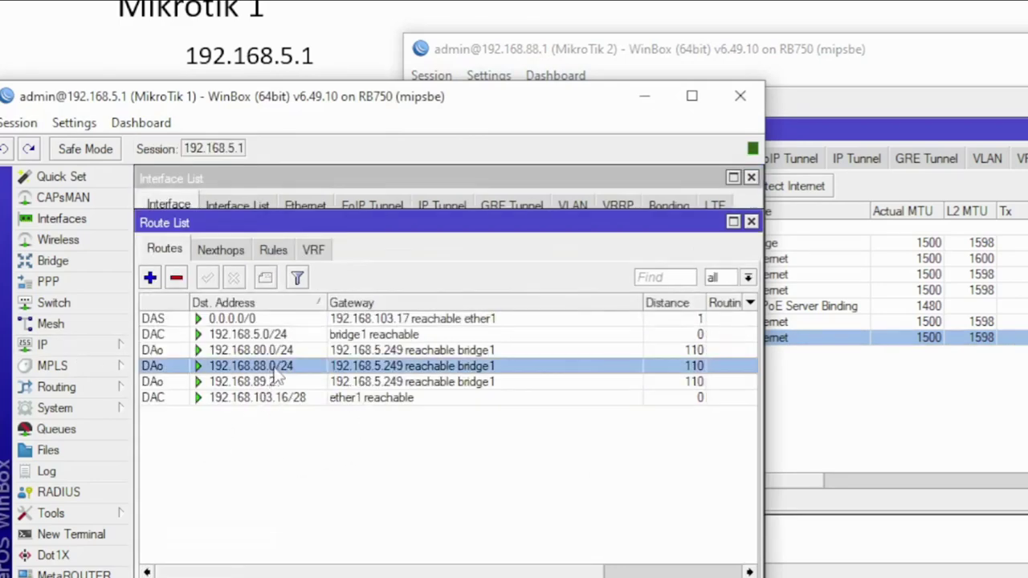
pyautogui.click(870, 75)
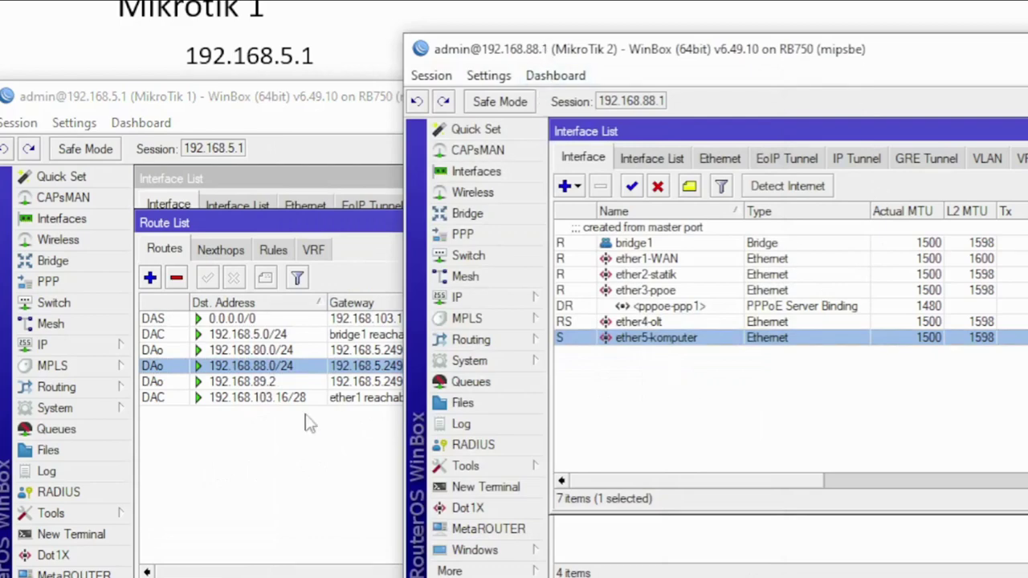
pyautogui.click(245, 451)
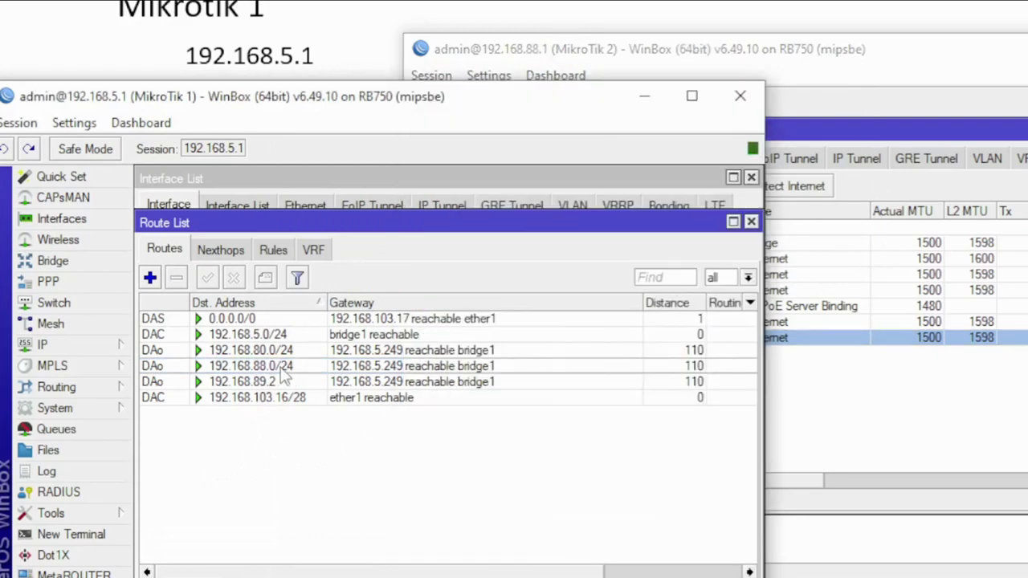
# Move from WinBox and the diagram slideshow over to a blank Chrome tab
pyautogui.moveTo(283, 379)
pyautogui.click(627, 56)
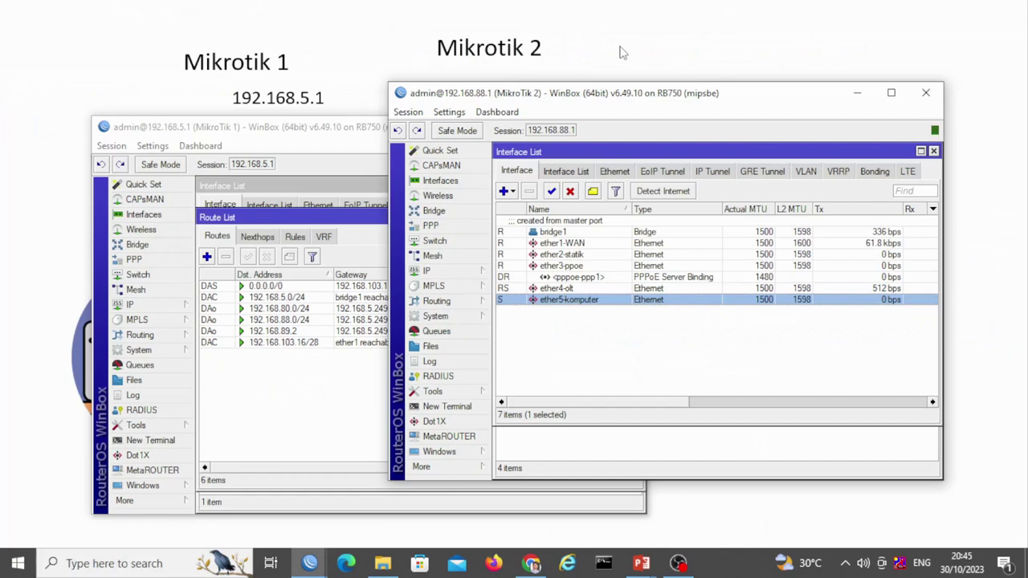
pyautogui.click(619, 53)
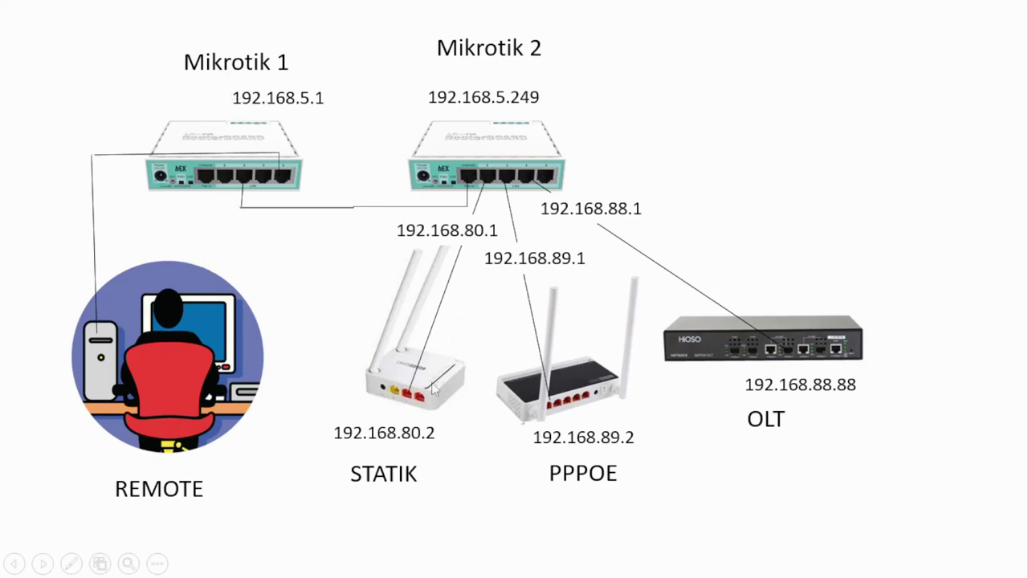
pyautogui.hotkey('alt', 'Tab')
pyautogui.hotkey('alt', 'Tab')
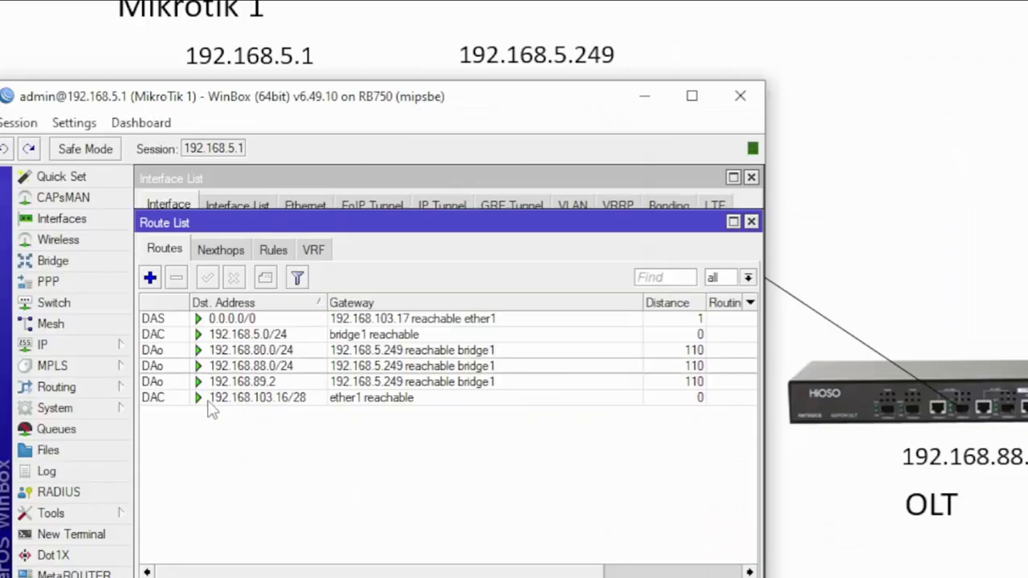
pyautogui.click(79, 224)
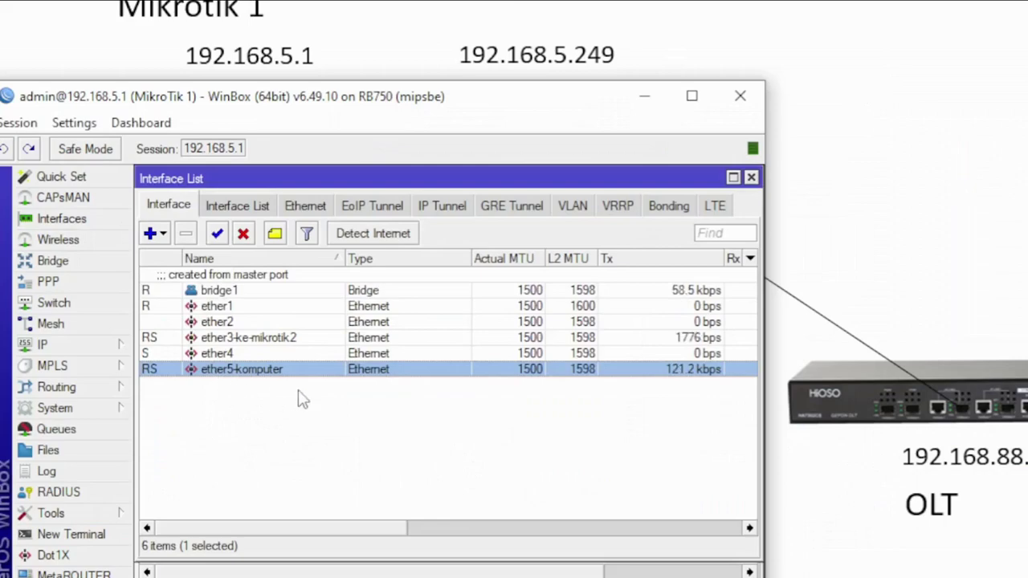
pyautogui.hotkey('alt', 'Tab')
pyautogui.hotkey('alt', 'Tab')
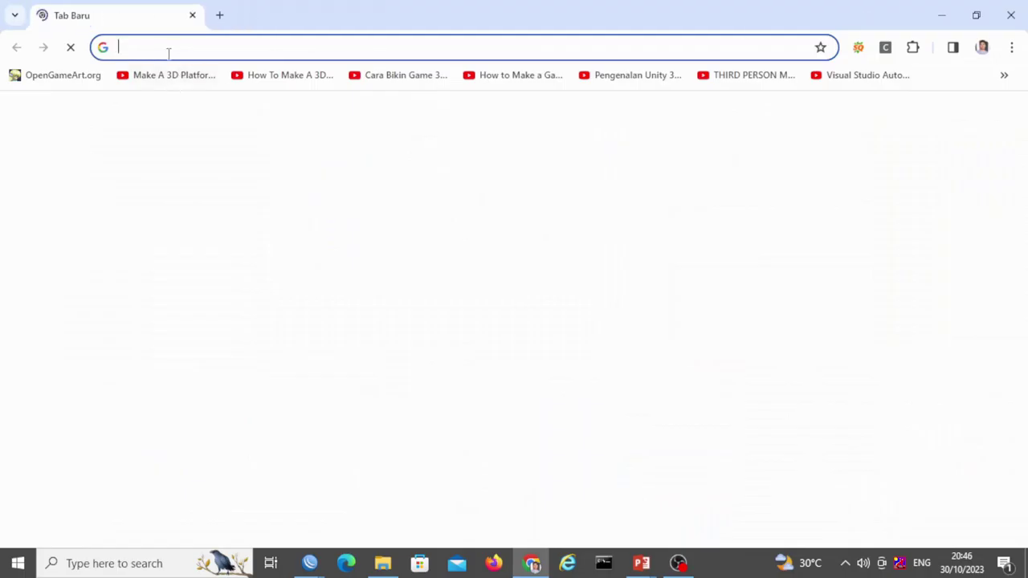
# Load the static TOTOLINK router's login page at 192.168.80.2:8080
pyautogui.write('192')
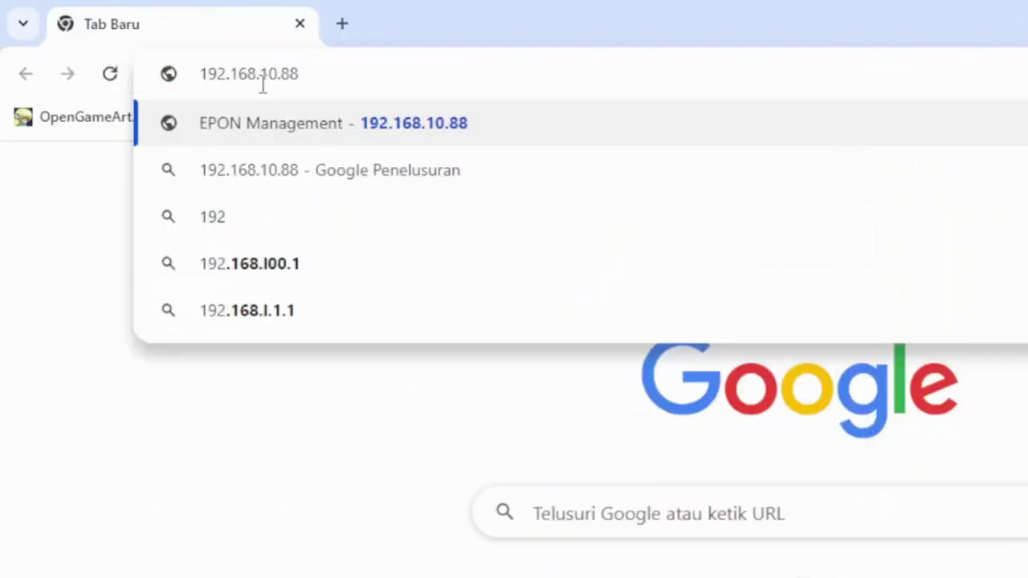
pyautogui.press('BackSpace')
pyautogui.press('BackSpace')
pyautogui.press('BackSpace')
pyautogui.press('BackSpace')
pyautogui.press('BackSpace')
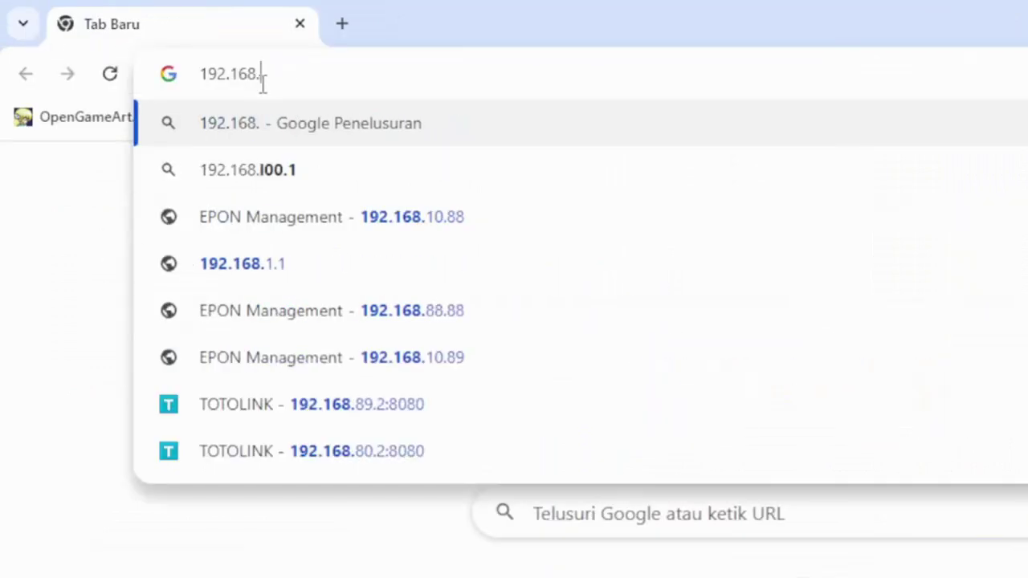
pyautogui.write('80')
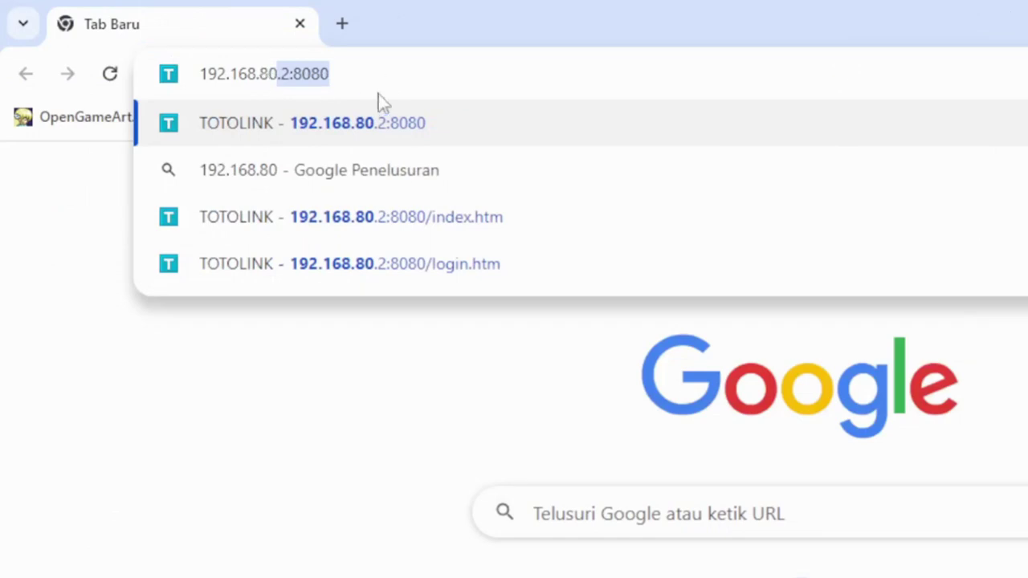
pyautogui.press('Right')
pyautogui.press('Return')
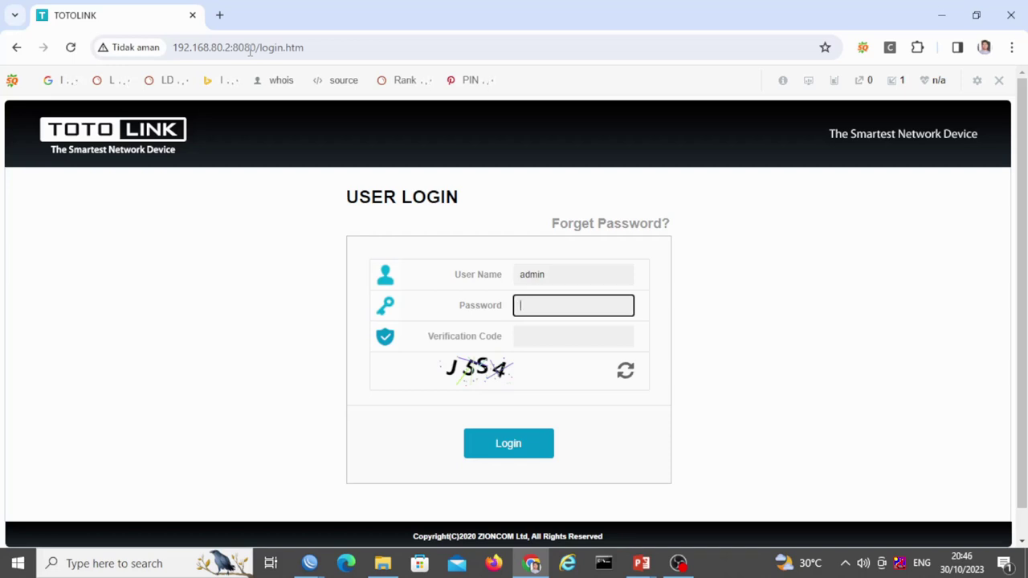
# Log in with the admin password and verification code, then dismiss the save-password offer
pyautogui.write('ad')
pyautogui.press('BackSpace')
pyautogui.press('BackSpace')
pyautogui.write('adm')
pyautogui.press('Tab')
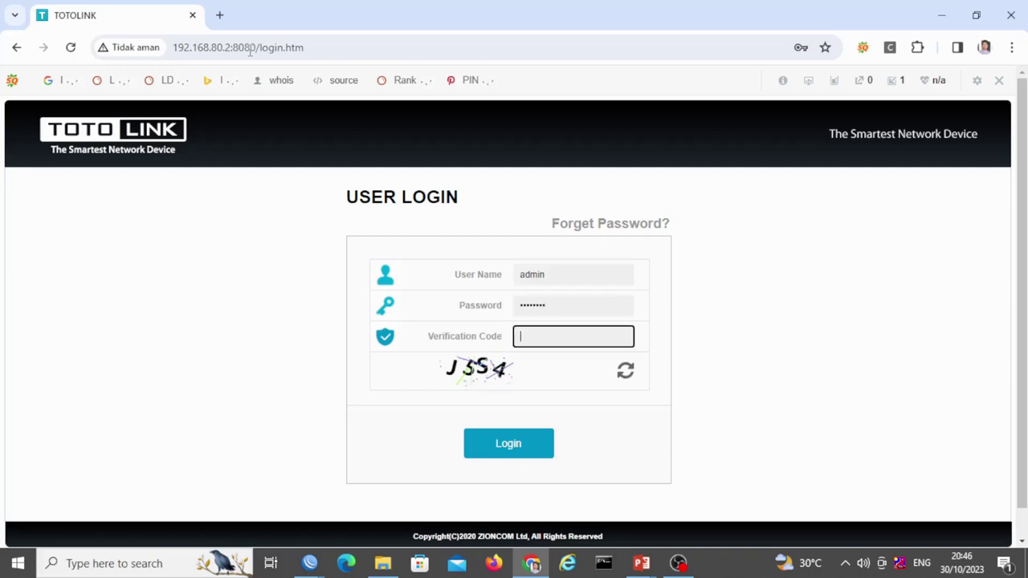
pyautogui.press('Down')
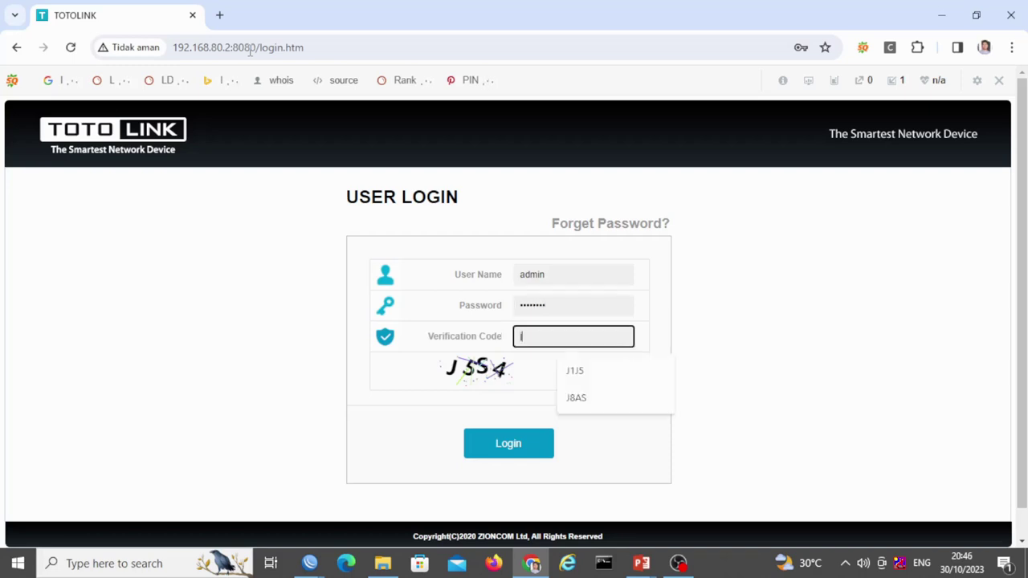
pyautogui.write('j5s4')
pyautogui.press('Return')
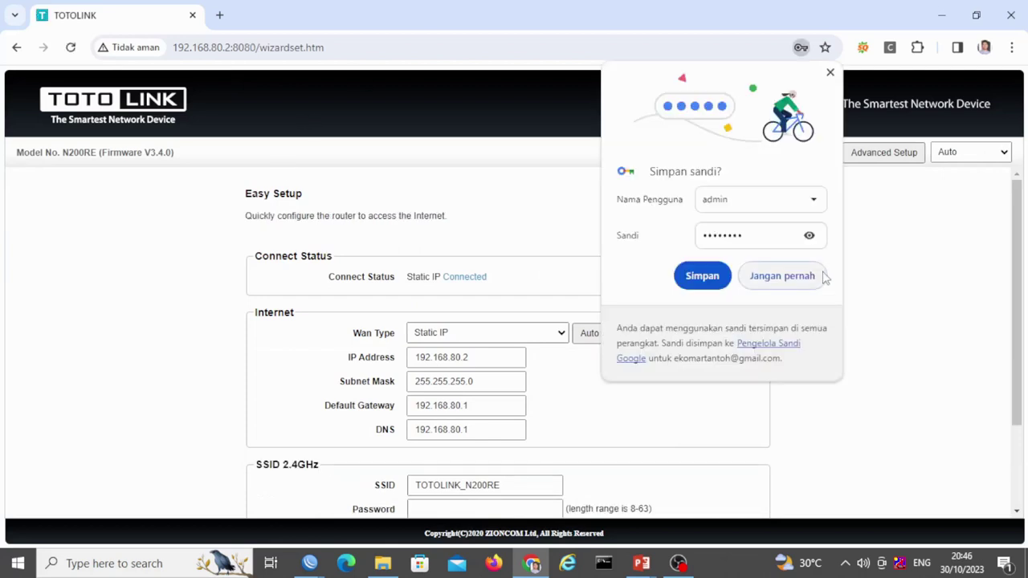
pyautogui.click(830, 72)
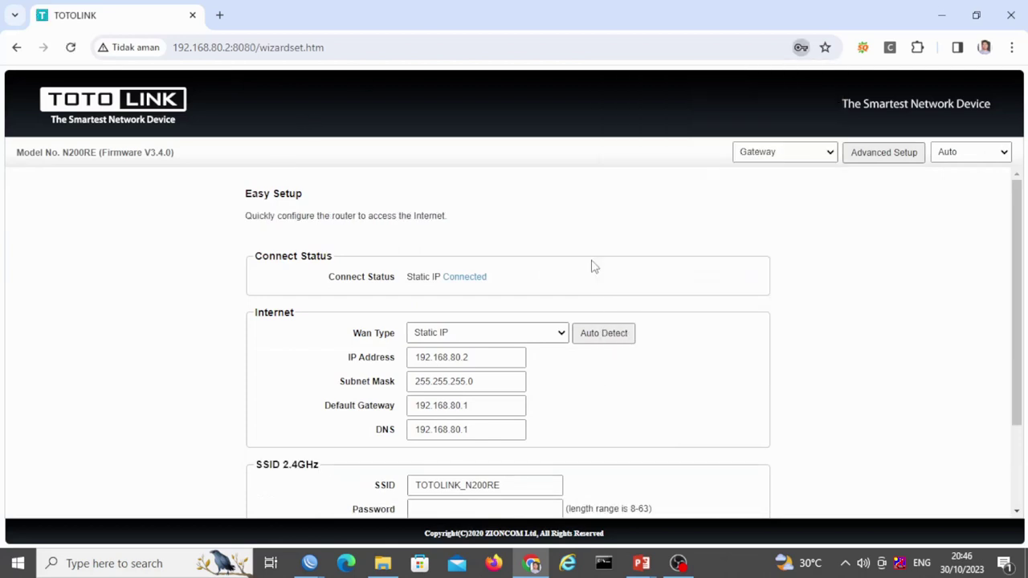
# In a new tab, load the PPPoE TOTOLINK router's login page at 192.168.89.2:8080
pyautogui.click(219, 16)
pyautogui.click(241, 50)
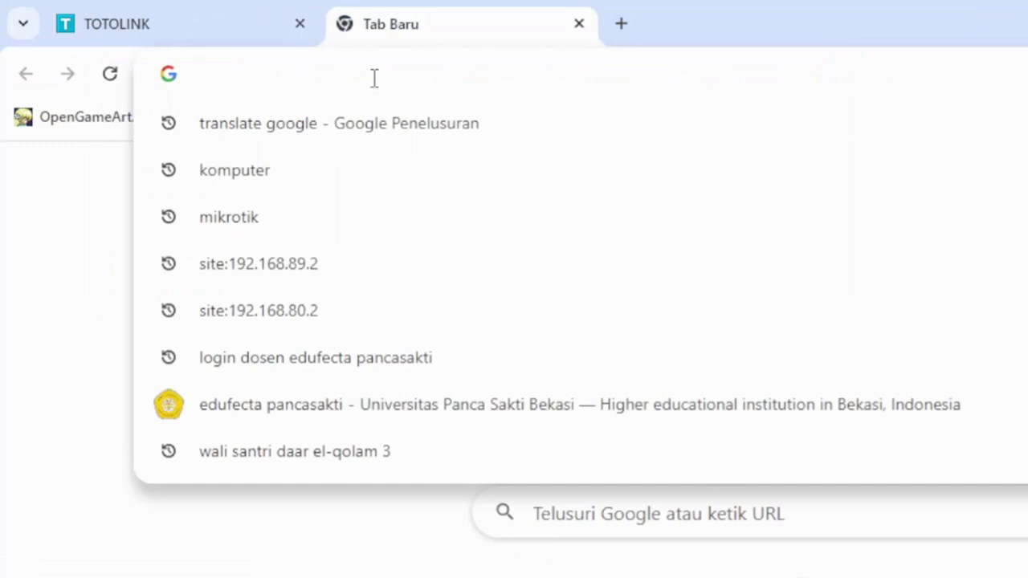
pyautogui.write('192')
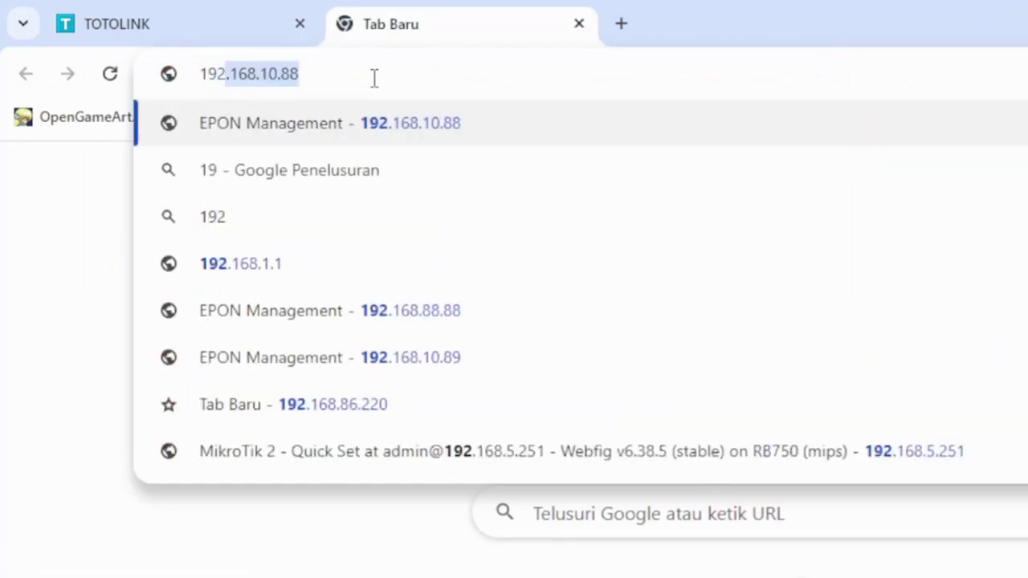
pyautogui.write('.168.10.88')
pyautogui.press('BackSpace')
pyautogui.press('BackSpace')
pyautogui.press('BackSpace')
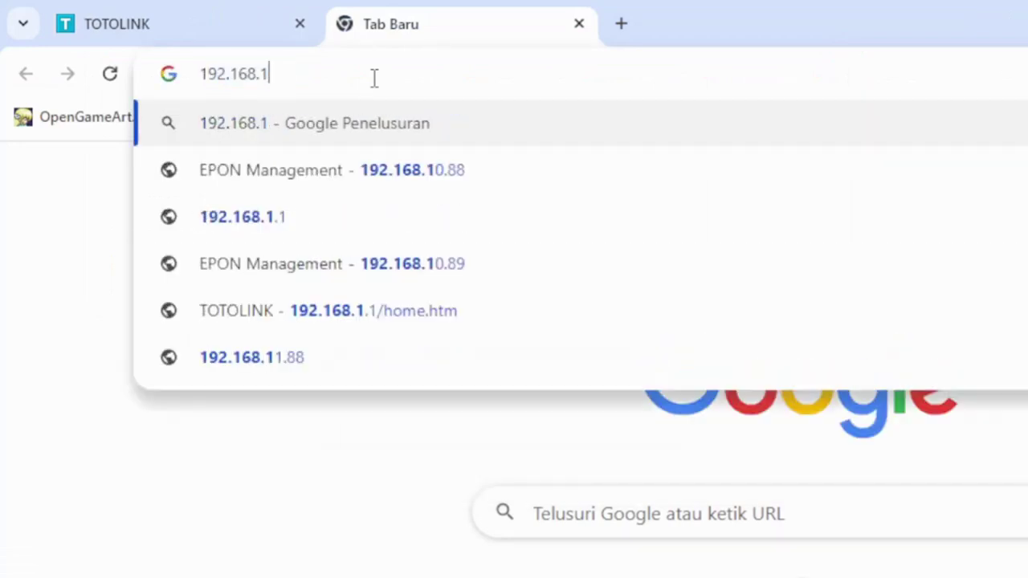
pyautogui.press('BackSpace')
pyautogui.write('89')
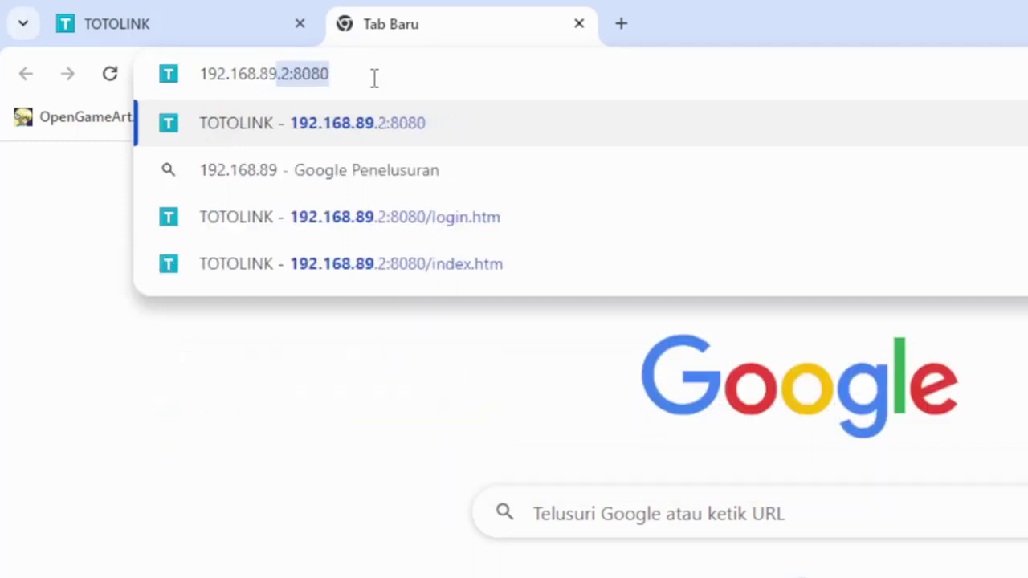
pyautogui.press('Right')
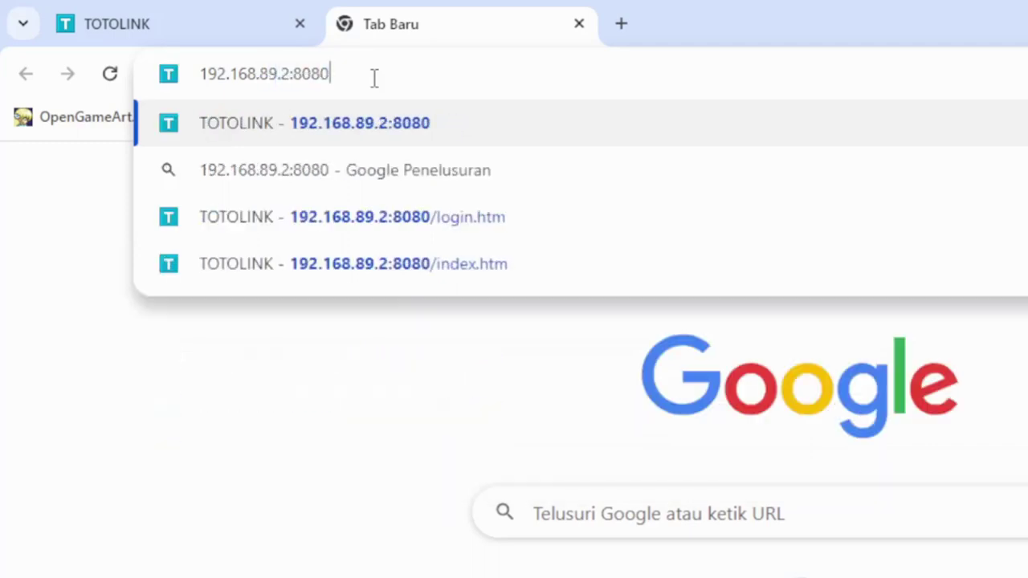
pyautogui.press('Return')
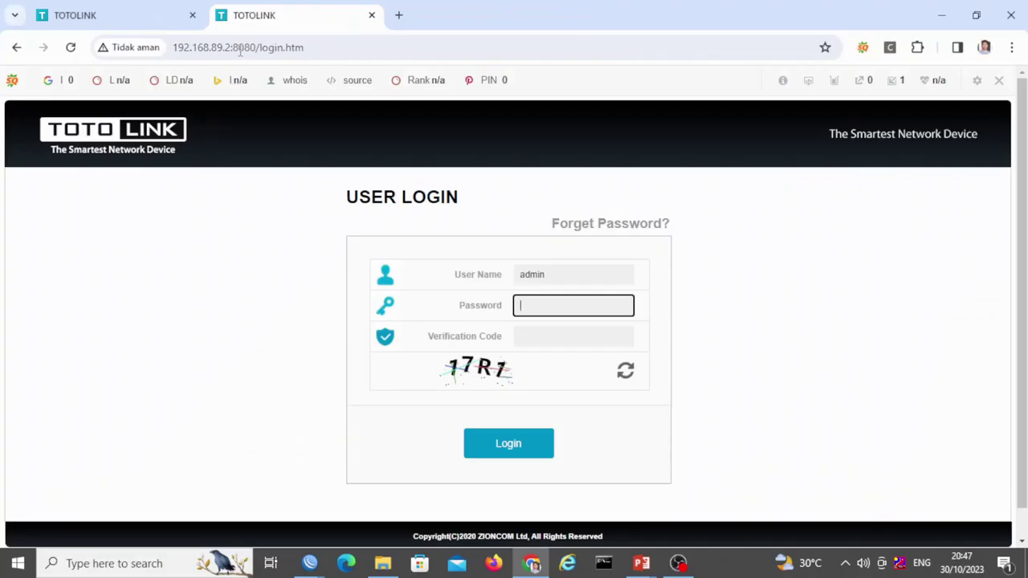
# Log in to the PPPoE router, dismiss the save-password prompt, and open another blank tab
pyautogui.write('a')
pyautogui.press('Tab')
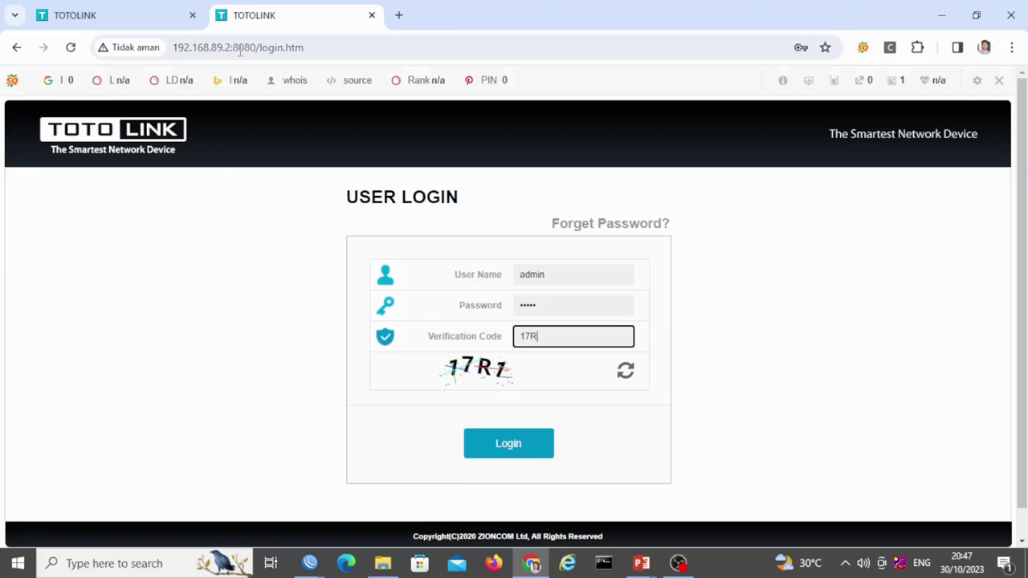
pyautogui.press('Return')
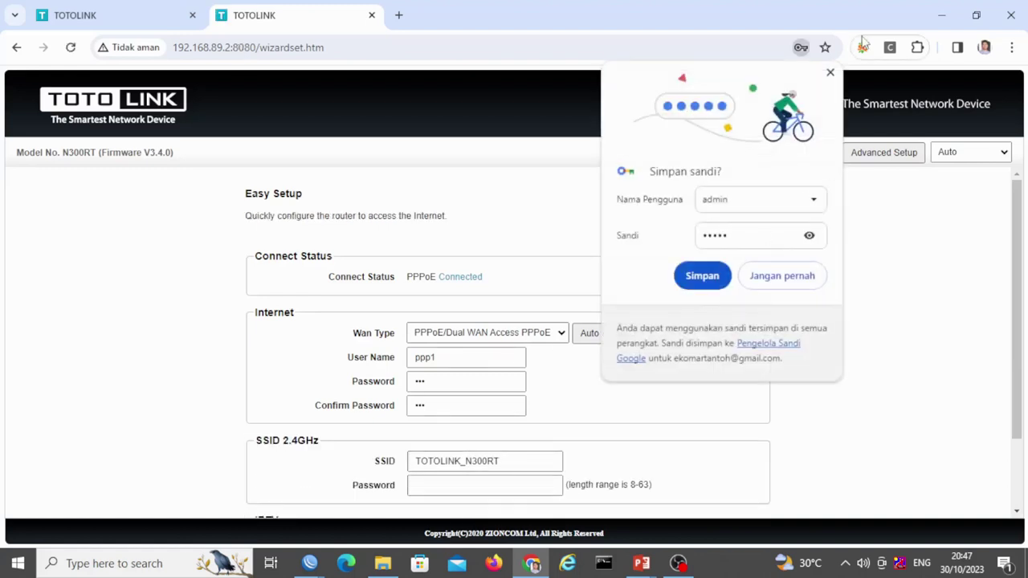
pyautogui.click(830, 73)
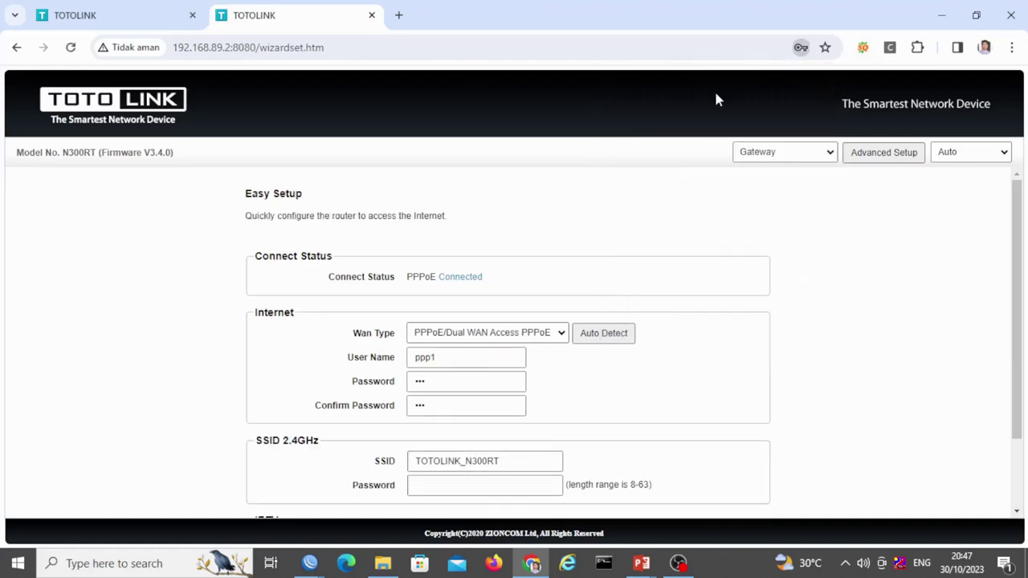
pyautogui.click(398, 15)
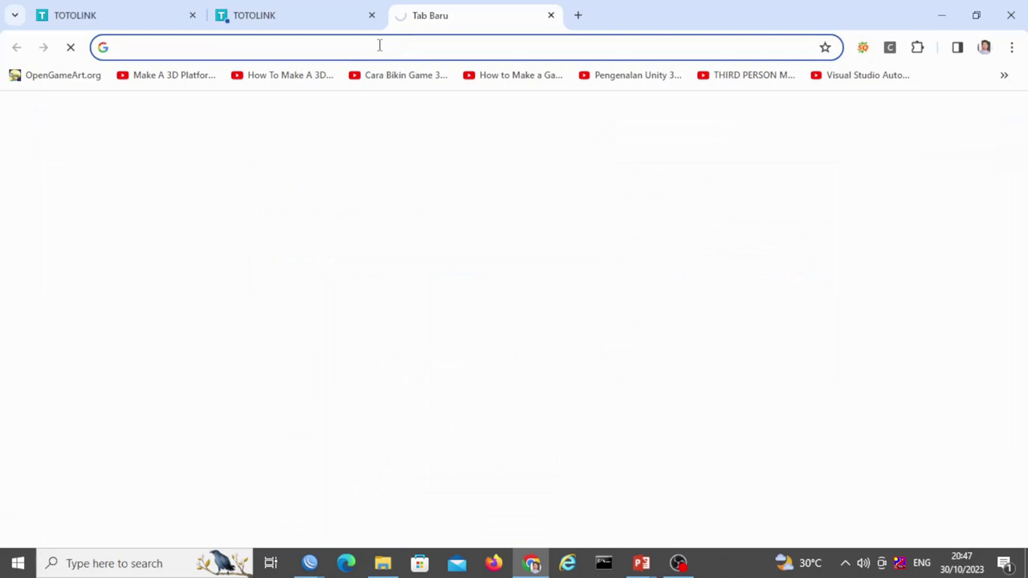
# Load the HIOSO OLT page at 192.168.88.88 and log in as admin
pyautogui.click(379, 45)
pyautogui.write('19')
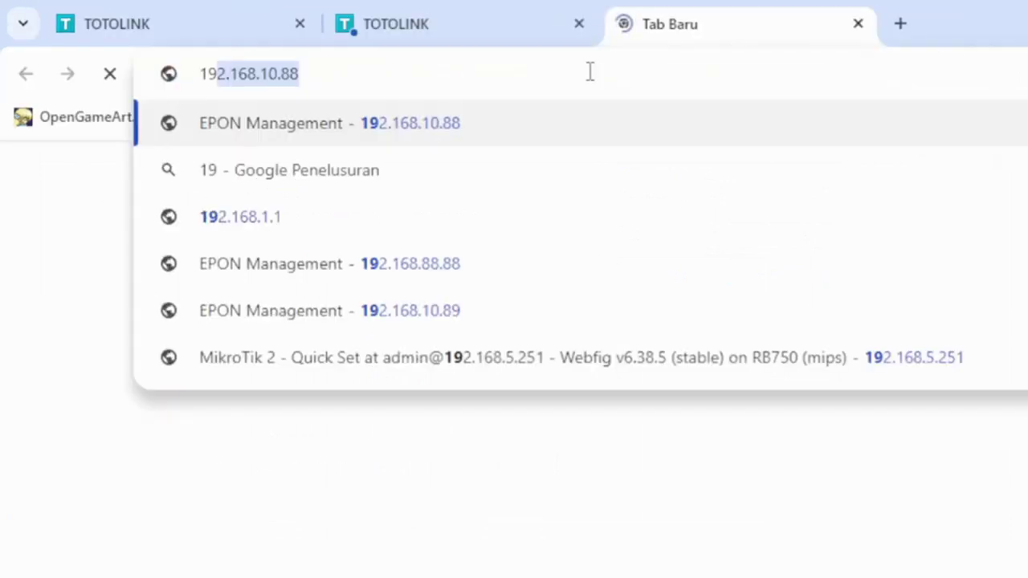
pyautogui.write('2.168.88')
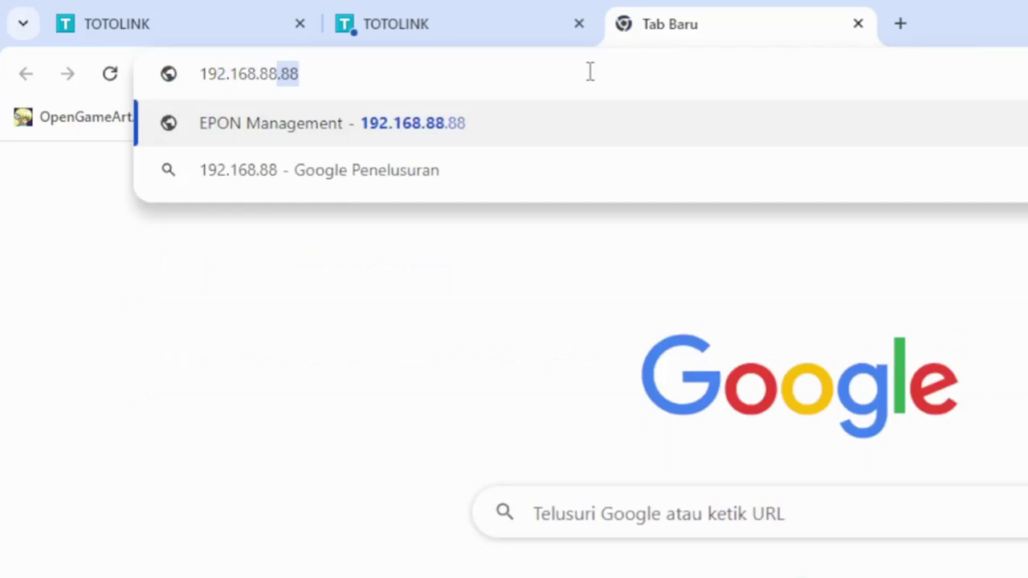
pyautogui.press('Return')
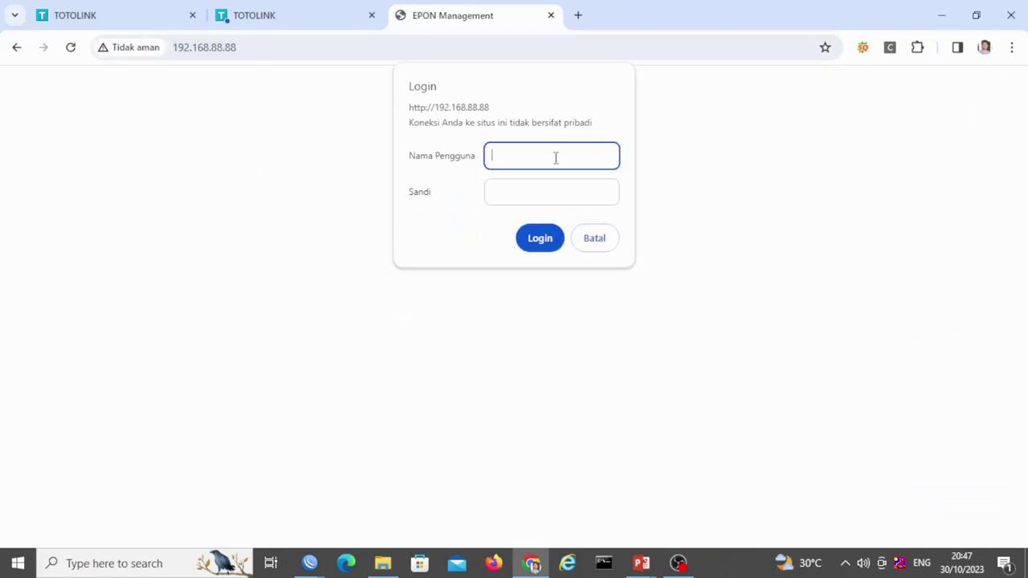
pyautogui.write('admin')
pyautogui.press('Tab')
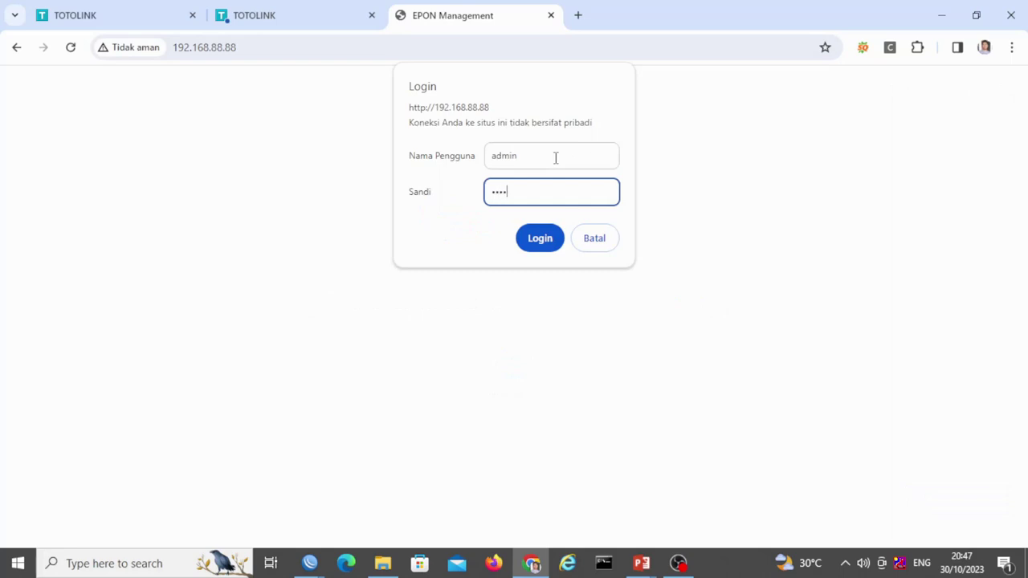
pyautogui.press('Return')
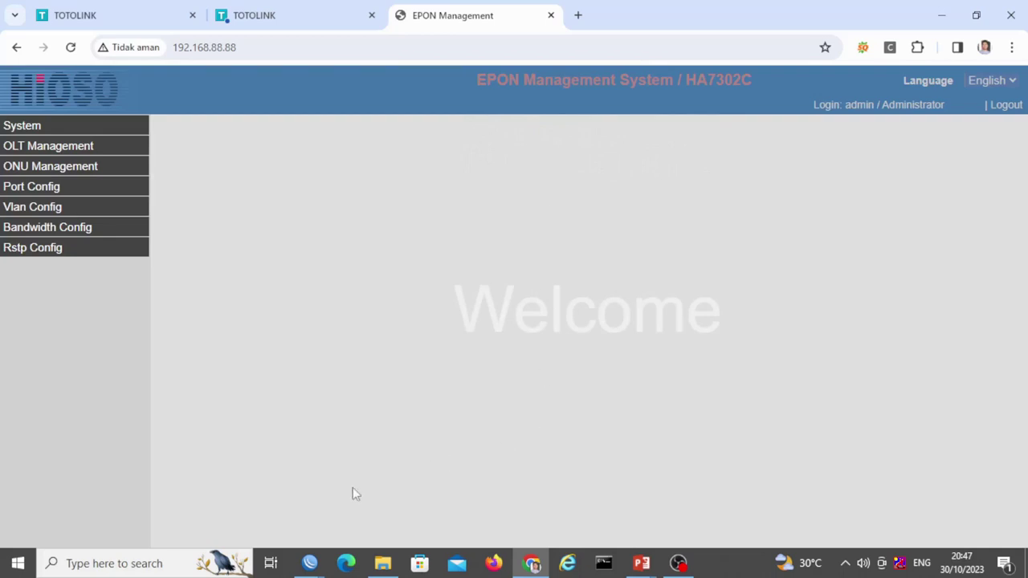
# Check the router tabs, dismissing the PPPoE page's password warning and save-password prompt
pyautogui.click(284, 23)
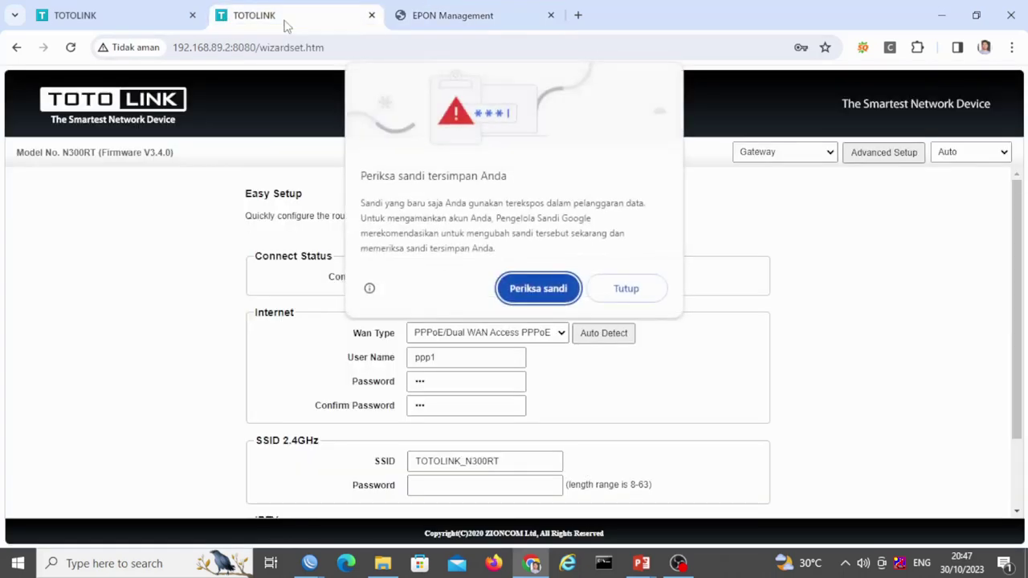
pyautogui.click(163, 26)
pyautogui.click(428, 27)
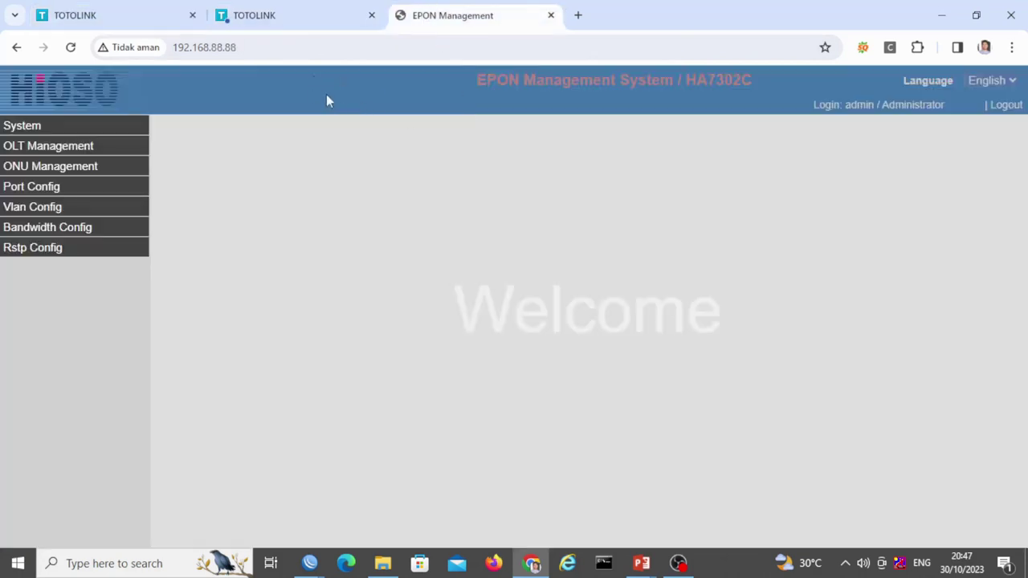
pyautogui.click(298, 16)
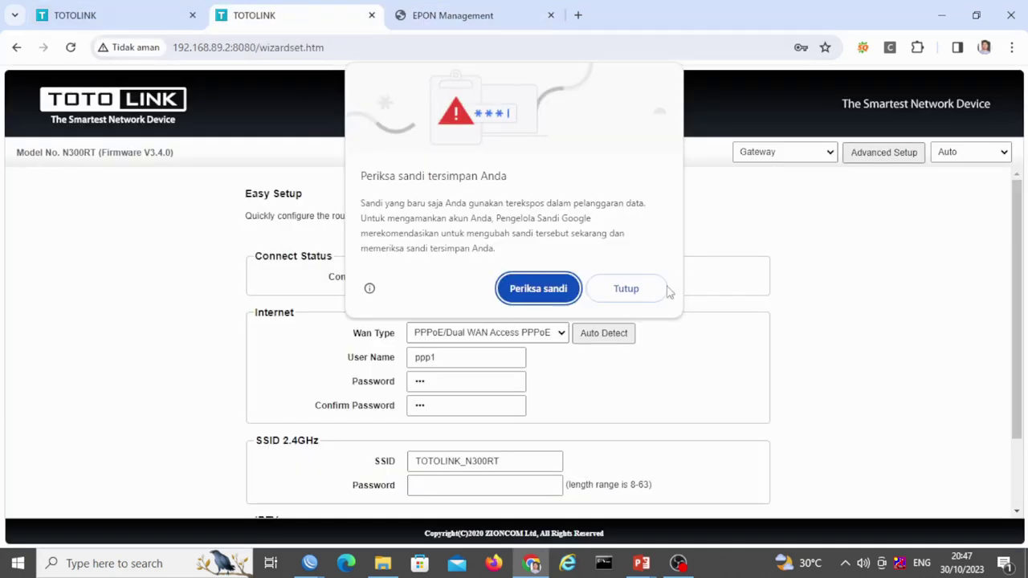
pyautogui.click(599, 290)
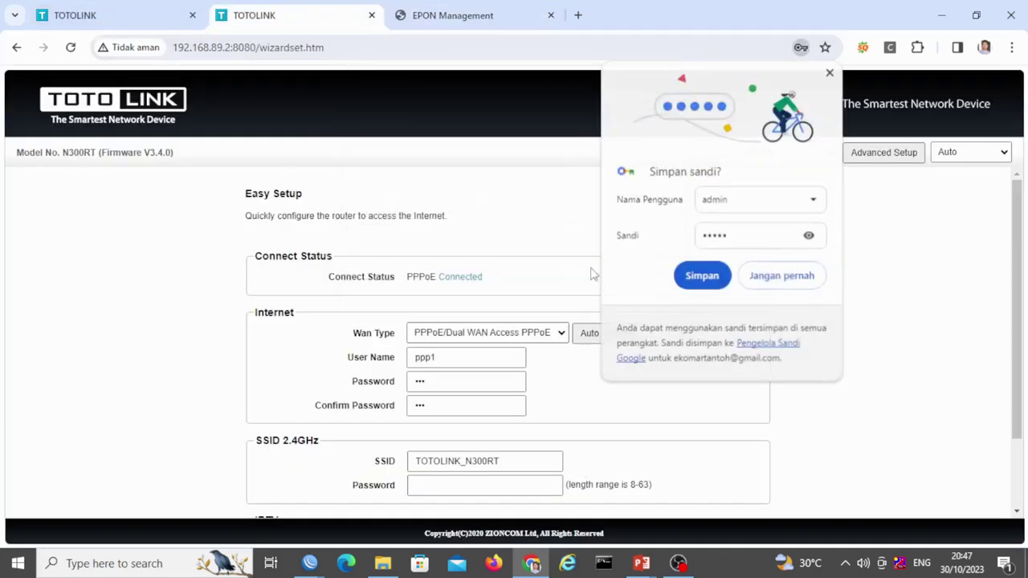
pyautogui.click(831, 71)
pyautogui.click(457, 16)
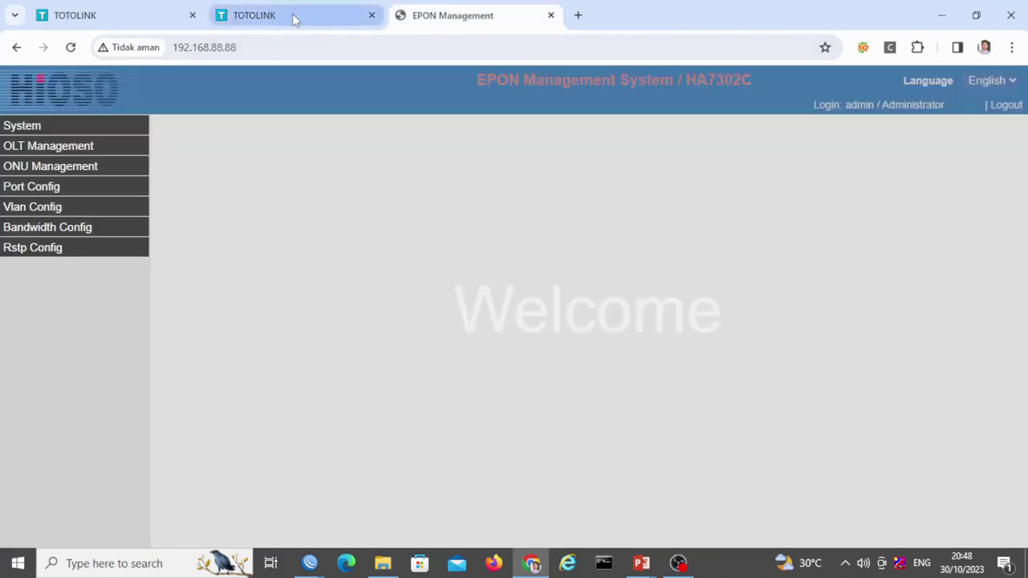
# Flip through the PPPoE, Static IP and EPON tabs, ending on the Static IP router page
pyautogui.click(294, 17)
pyautogui.click(161, 20)
pyautogui.click(305, 20)
pyautogui.click(475, 21)
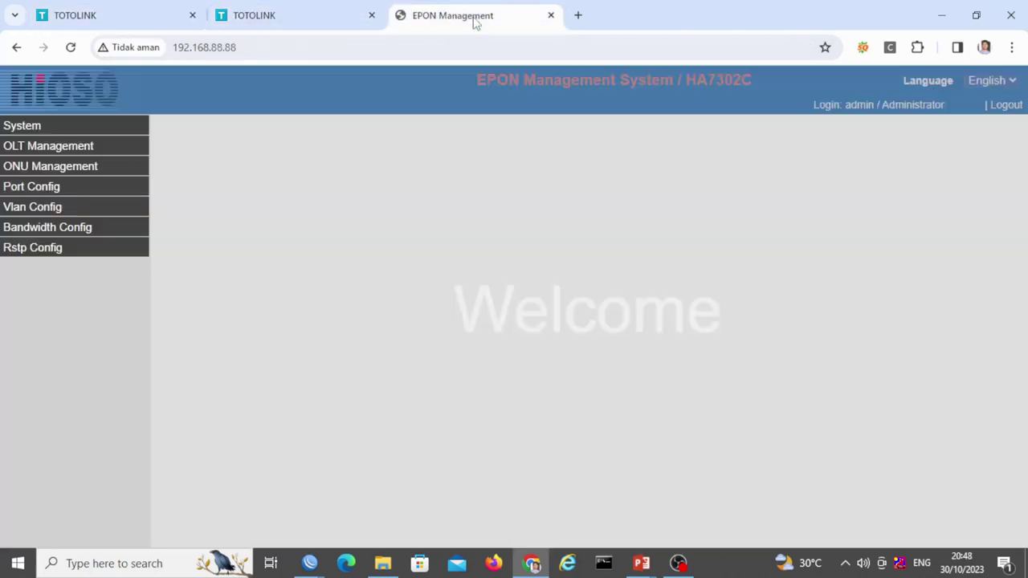
pyautogui.click(312, 20)
pyautogui.click(161, 18)
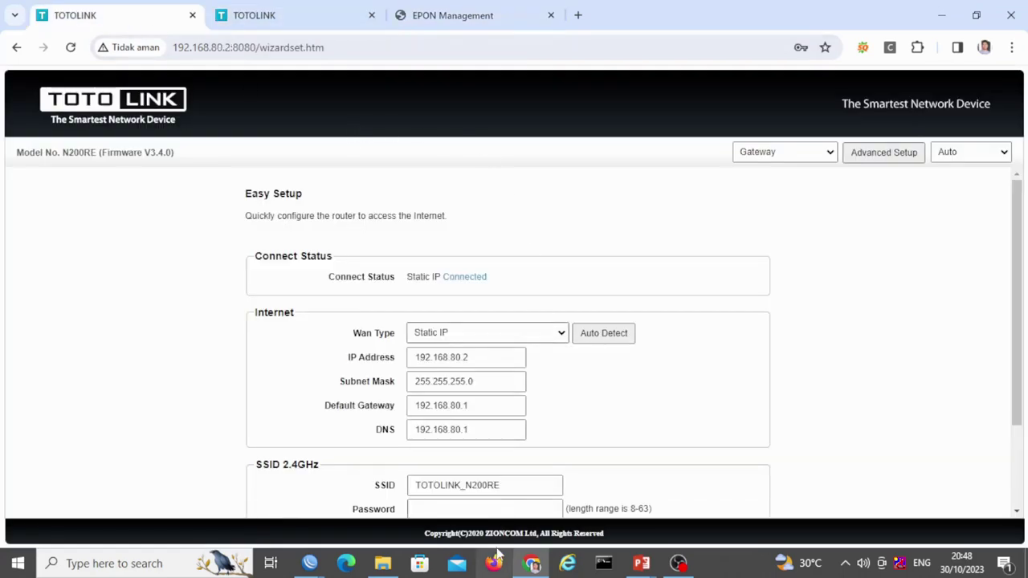
pyautogui.moveTo(310, 562)
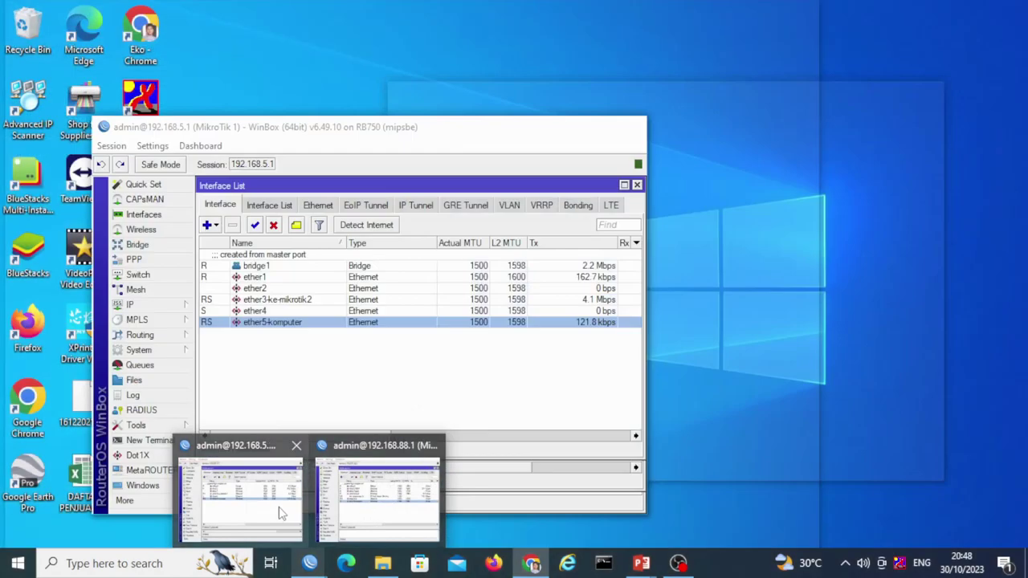
# Bring up the MikroTik 1 WinBox session and open its IP > Routes table
pyautogui.click(280, 505)
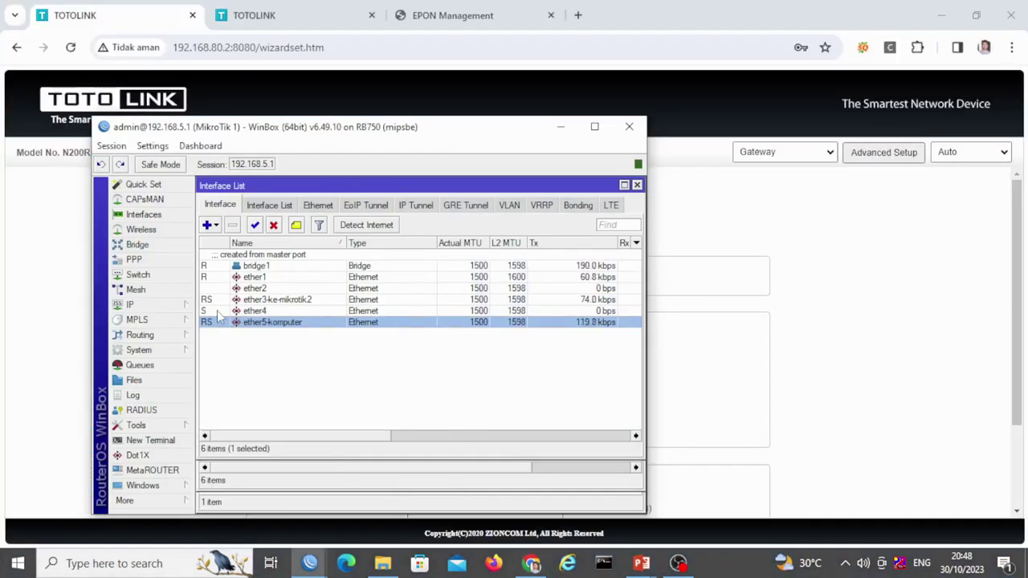
pyautogui.click(152, 305)
pyautogui.click(253, 392)
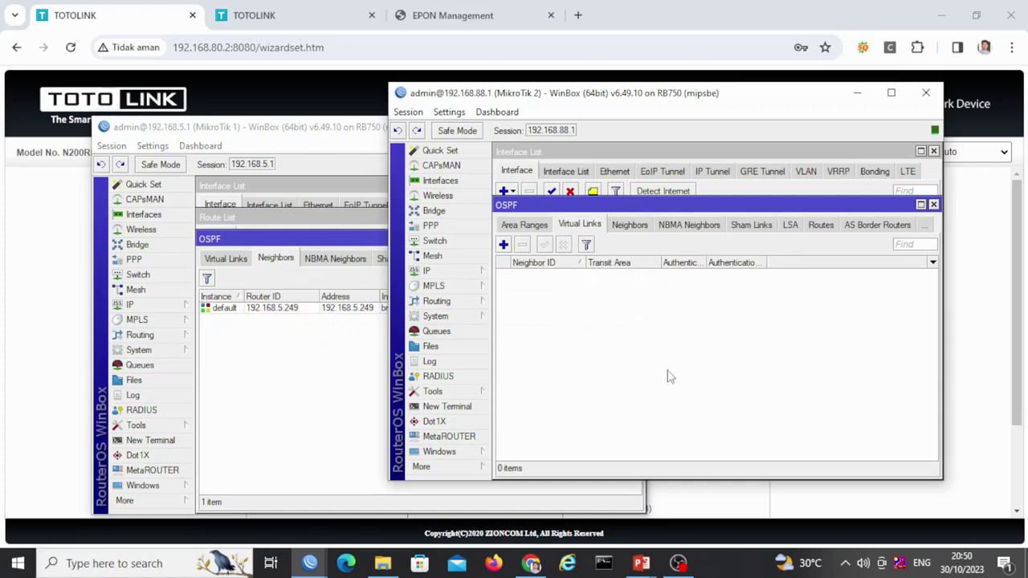
# Review MikroTik 2's OSPF Area Ranges, Areas and Networks, showing four backbone subnets
pyautogui.click(533, 227)
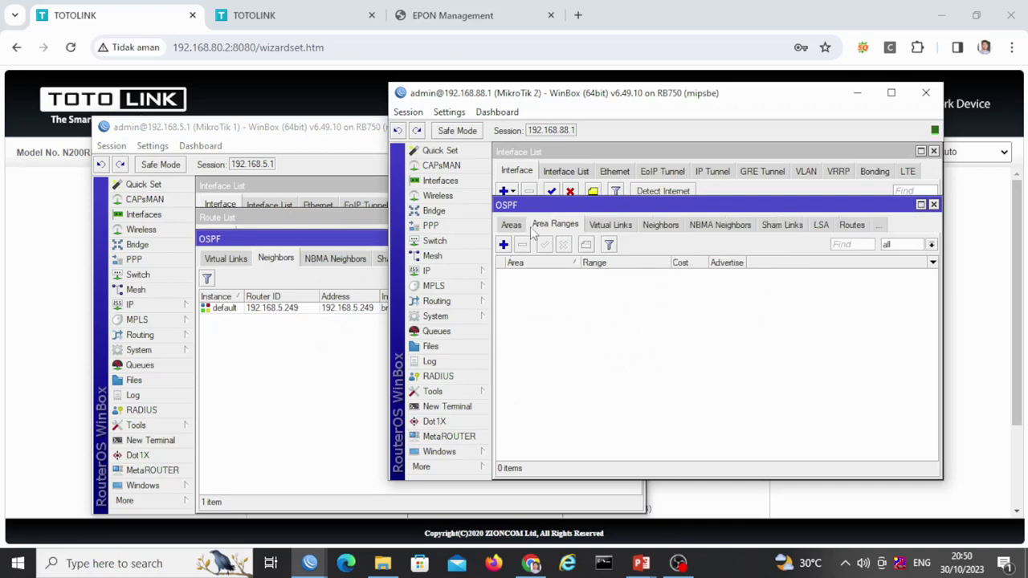
pyautogui.click(518, 227)
pyautogui.click(529, 228)
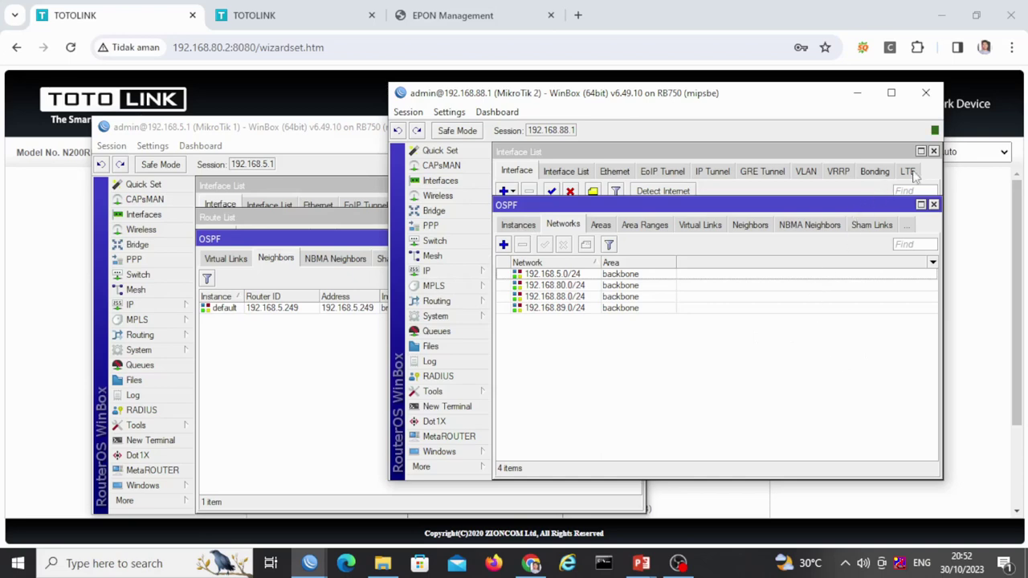
# Close both WinBox sessions with their OSPF, interface and route windows, then close Chrome
pyautogui.click(933, 205)
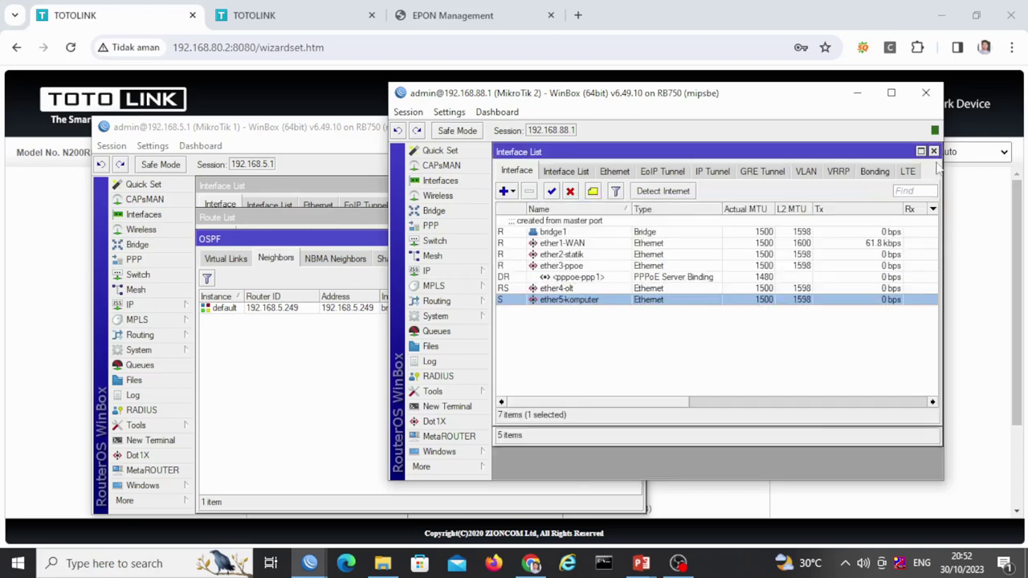
pyautogui.click(933, 151)
pyautogui.click(928, 94)
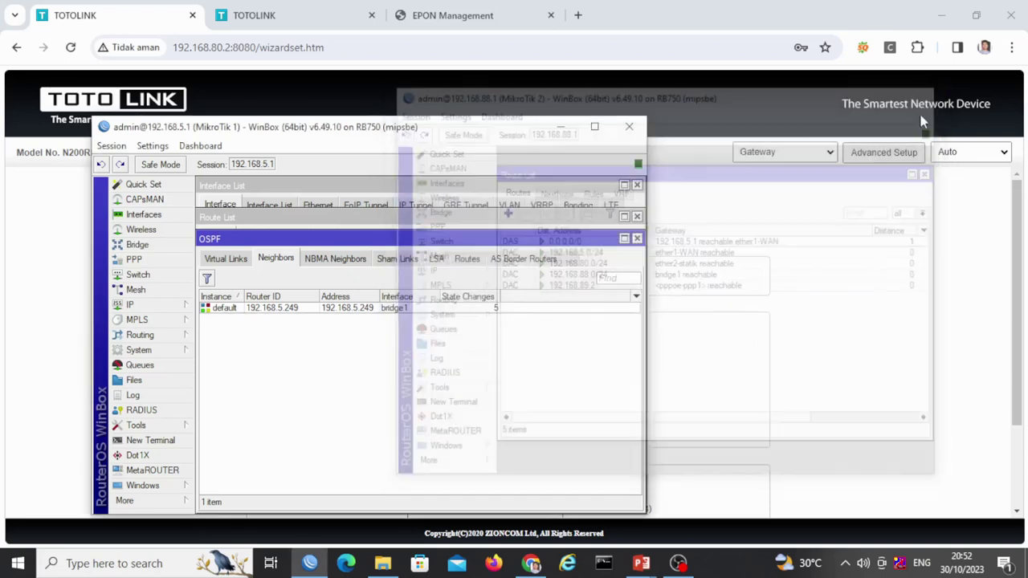
pyautogui.click(637, 239)
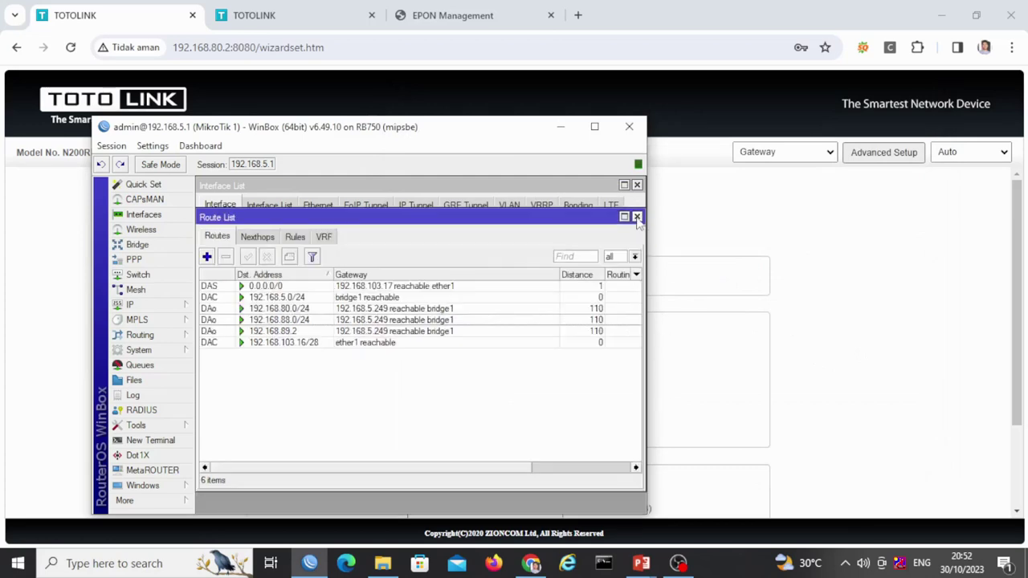
pyautogui.click(637, 216)
pyautogui.click(628, 126)
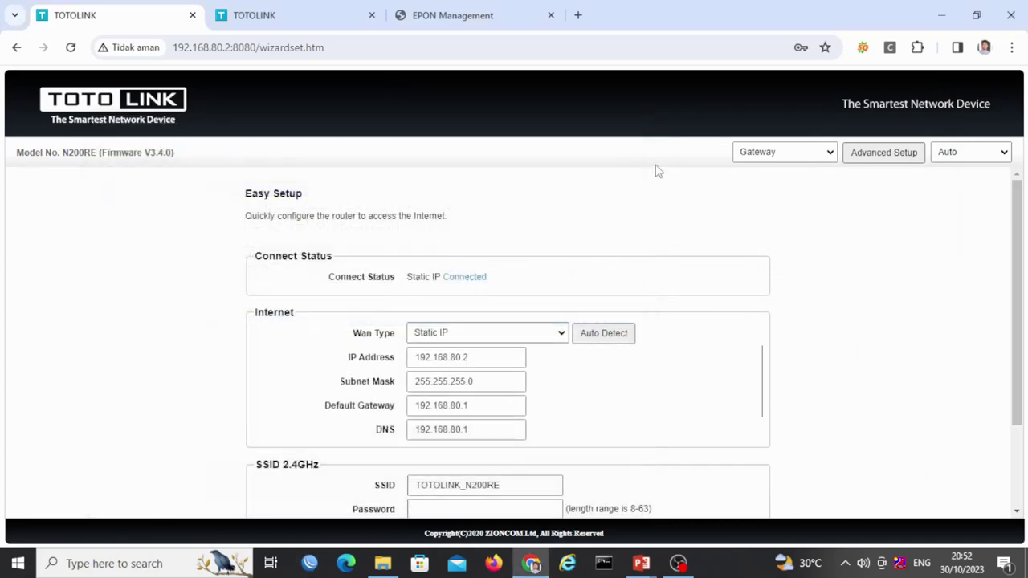
pyautogui.click(1024, 8)
# End the network diagram slide show from its right-click menu, returning to editing view
pyautogui.click(928, 249)
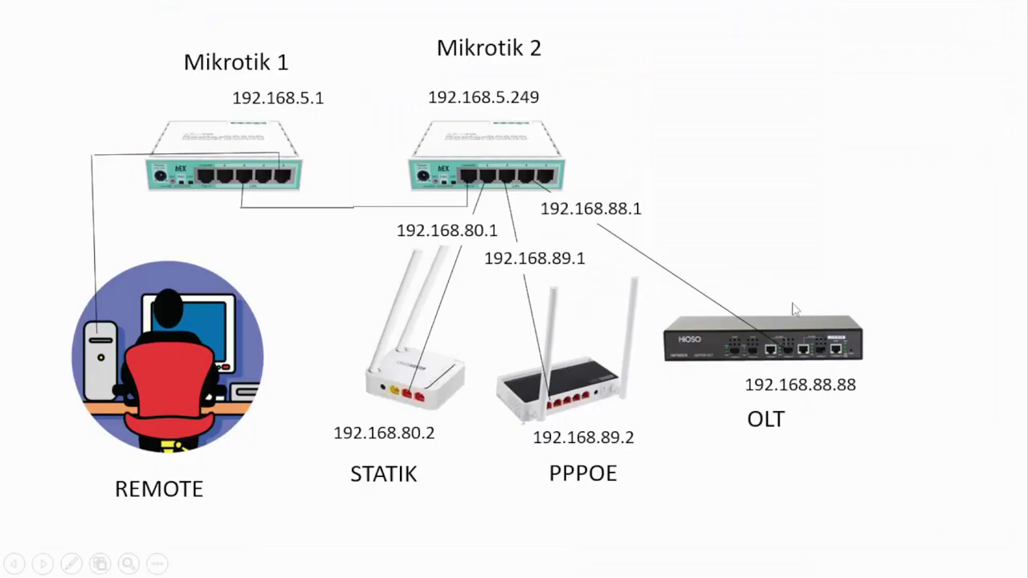
pyautogui.rightClick(784, 221)
pyautogui.click(753, 200)
pyautogui.rightClick(753, 200)
pyautogui.click(796, 408)
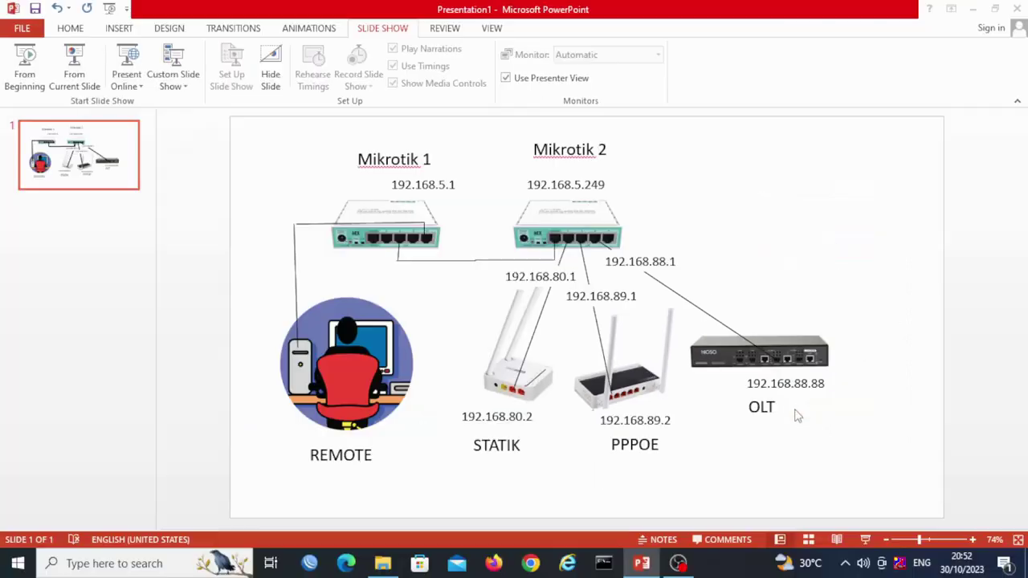